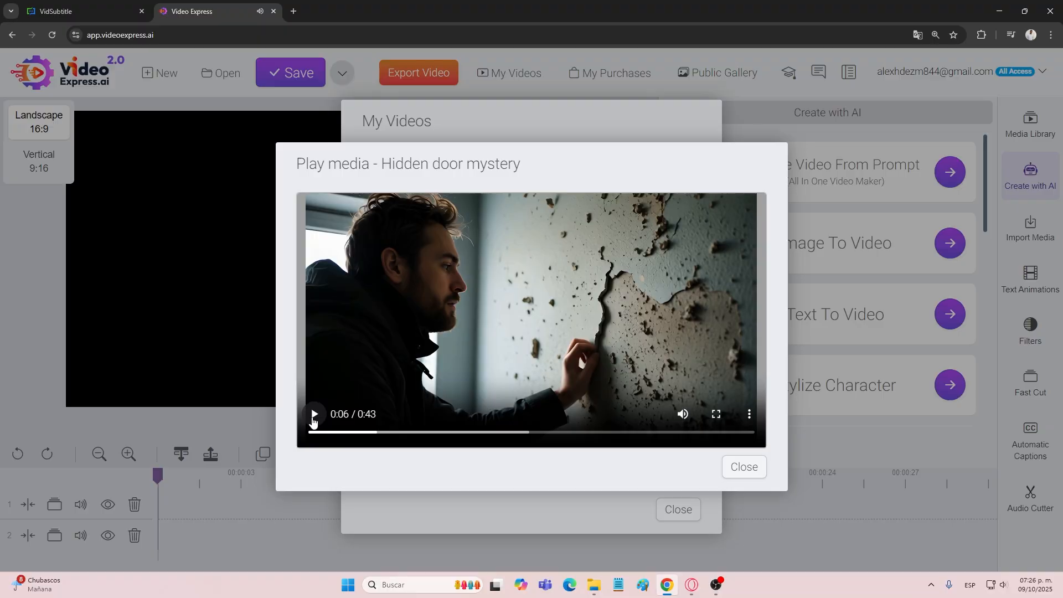
# Step: Open the science fiction mystery video prompt document and examine Prompt 1, including its replaceable red text
pyautogui.click(94, 6)
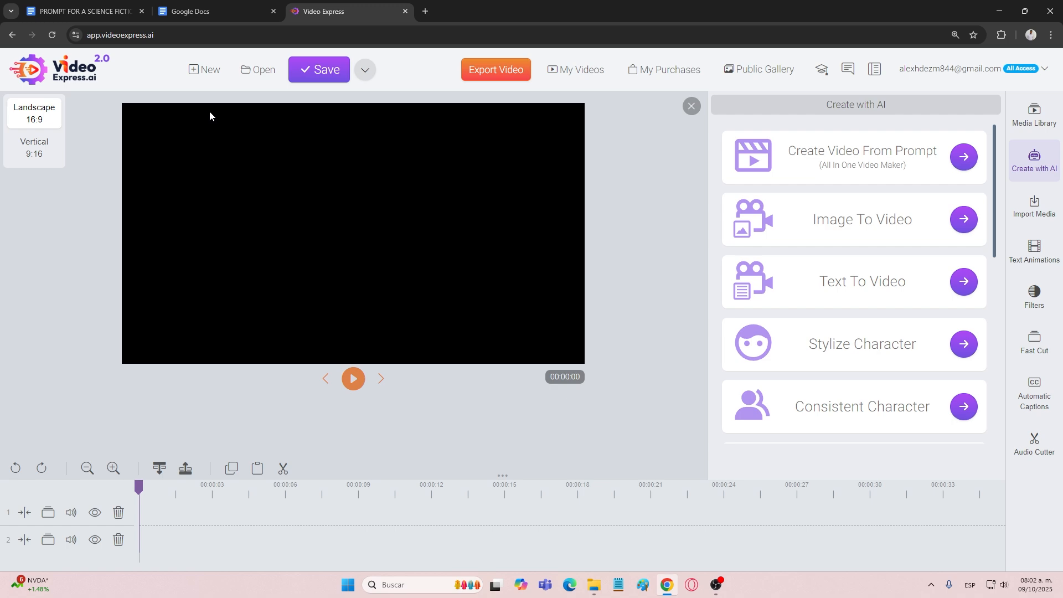
pyautogui.click(83, 11)
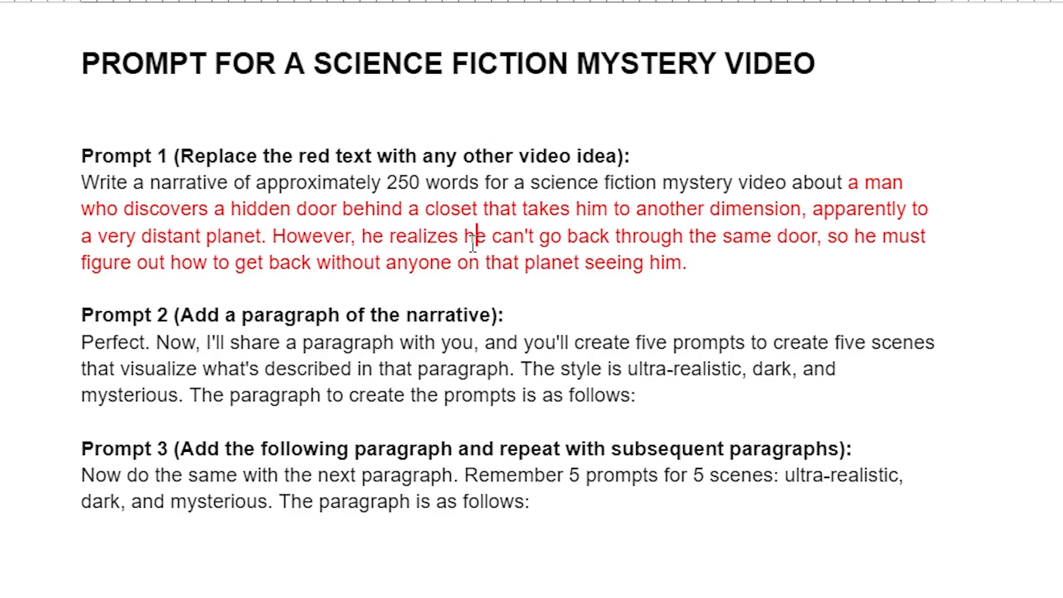
pyautogui.click(333, 262)
pyautogui.click(77, 184)
pyautogui.moveTo(78, 184); pyautogui.dragTo(351, 209)
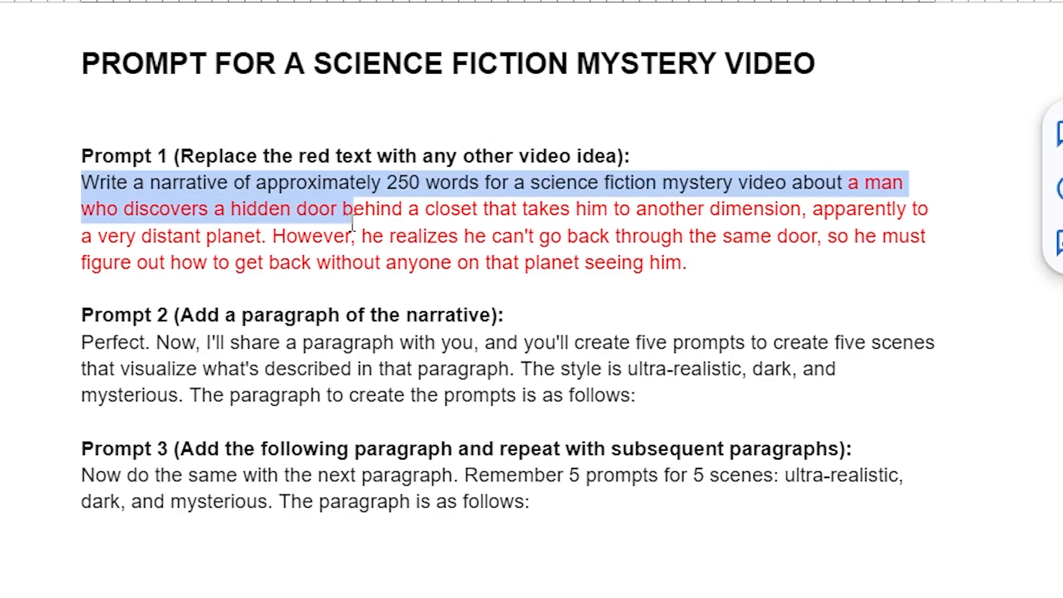
pyautogui.moveTo(529, 237); pyautogui.dragTo(551, 237)
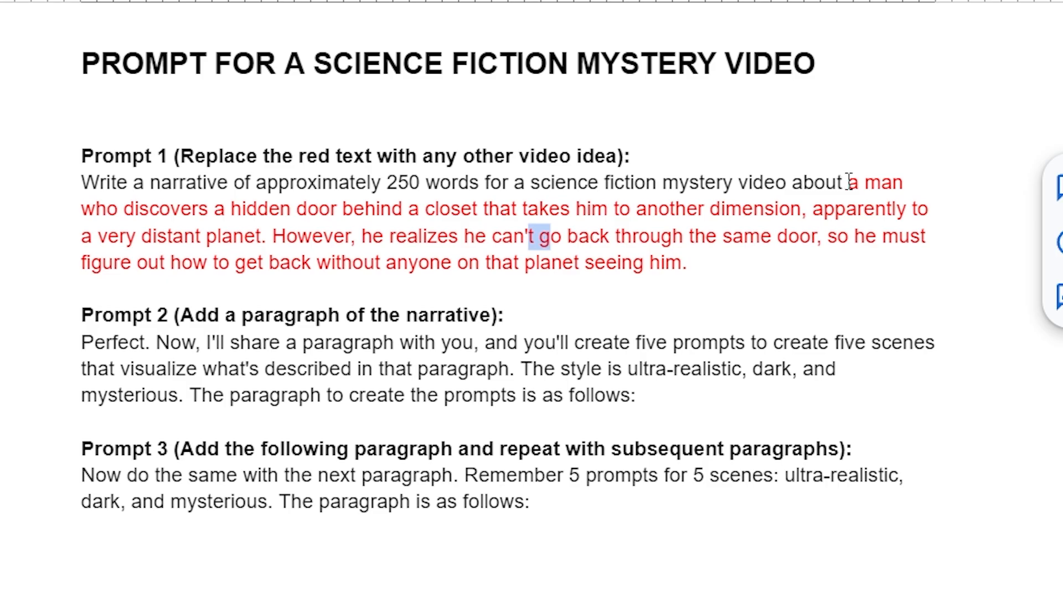
pyautogui.moveTo(847, 182); pyautogui.dragTo(848, 268)
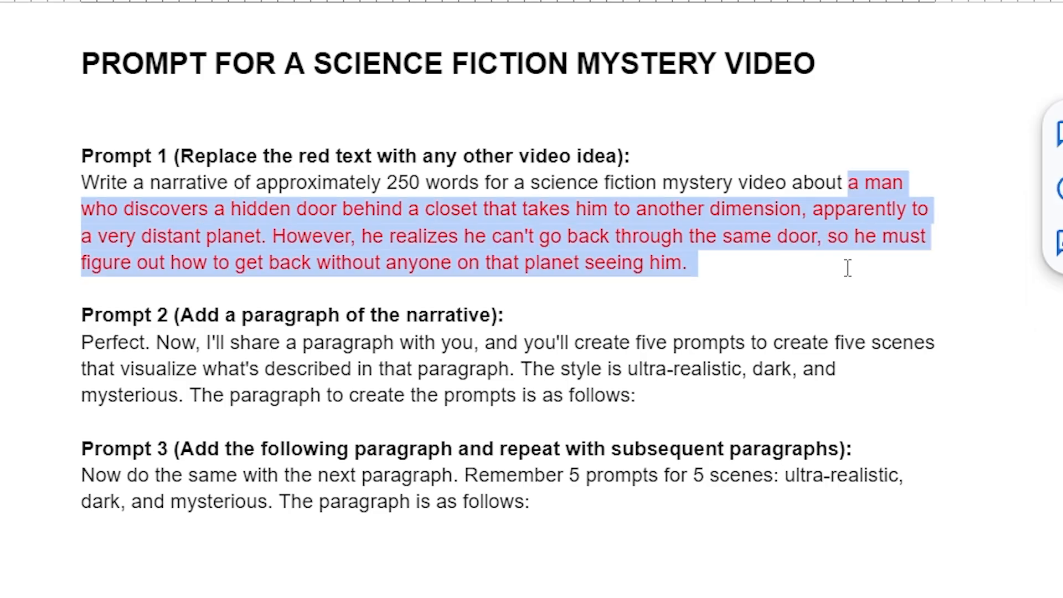
pyautogui.click(279, 211)
# Step: Copy Prompt 1's full text from the document into a new ChatGPT conversation and submit it
pyautogui.click(79, 184)
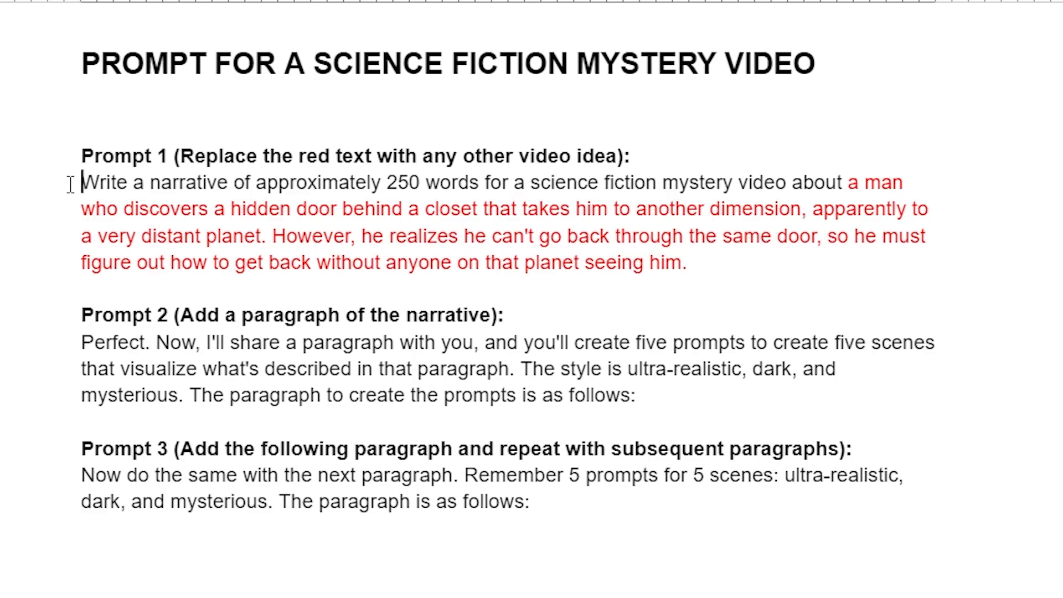
pyautogui.moveTo(79, 185); pyautogui.dragTo(695, 274)
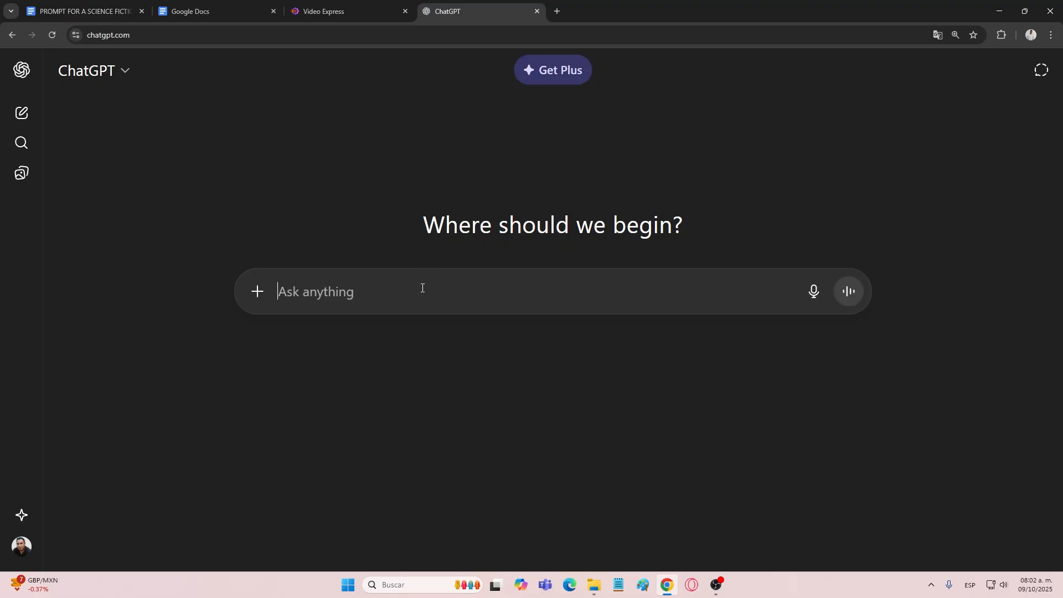
pyautogui.write("Write a narrative of approximately 250 words for a science fiction mystery video about a man who discovers a hidden door behind a closet that takes him to another dimension, apparently to a very distant planet. However, he realizes he can't go back through the same door, so he must figure out how to get back without anyone on that planet seeing him.")
pyautogui.click(849, 389)
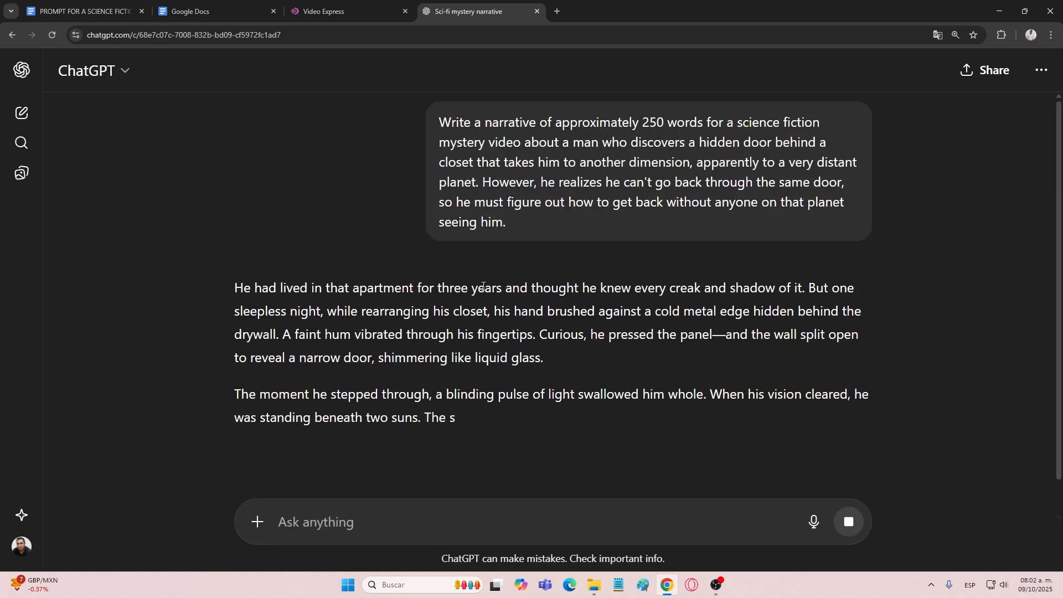
# Step: Copy the entire generated narrative from ChatGPT and paste it into the blank Google Docs document
pyautogui.scroll(4, 484, 287)
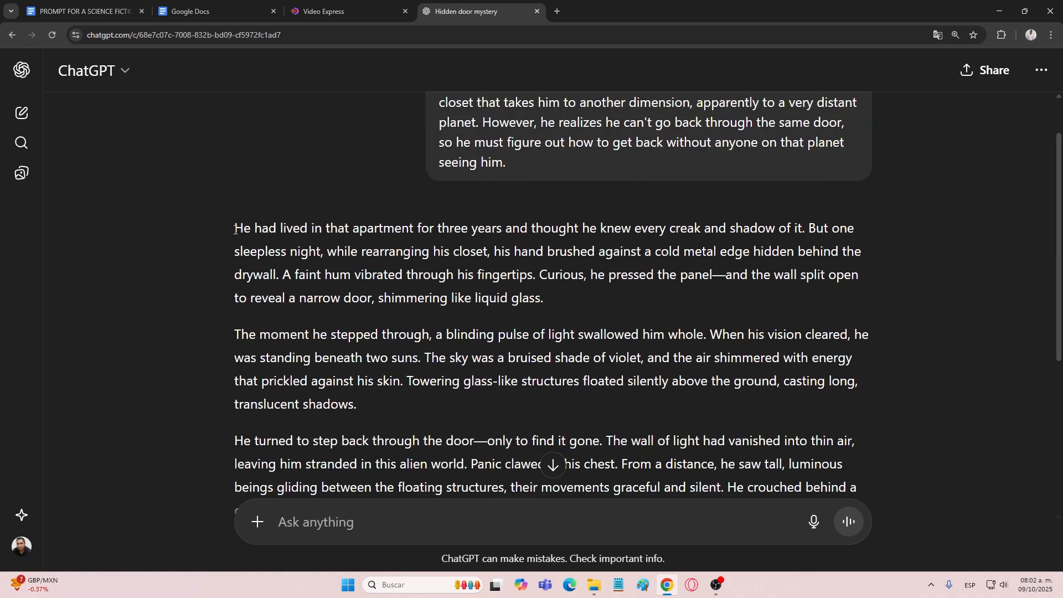
pyautogui.moveTo(235, 228); pyautogui.dragTo(422, 449)
pyautogui.hotkey('ctrl', 'c')
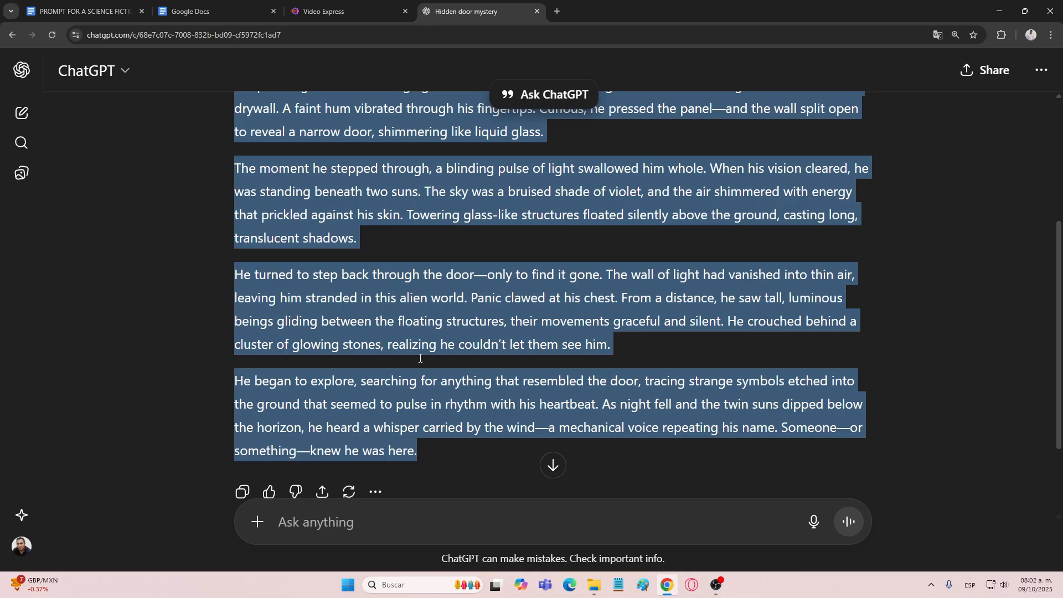
pyautogui.hotkey('ctrl', '2')
pyautogui.hotkey('ctrl', 'v')
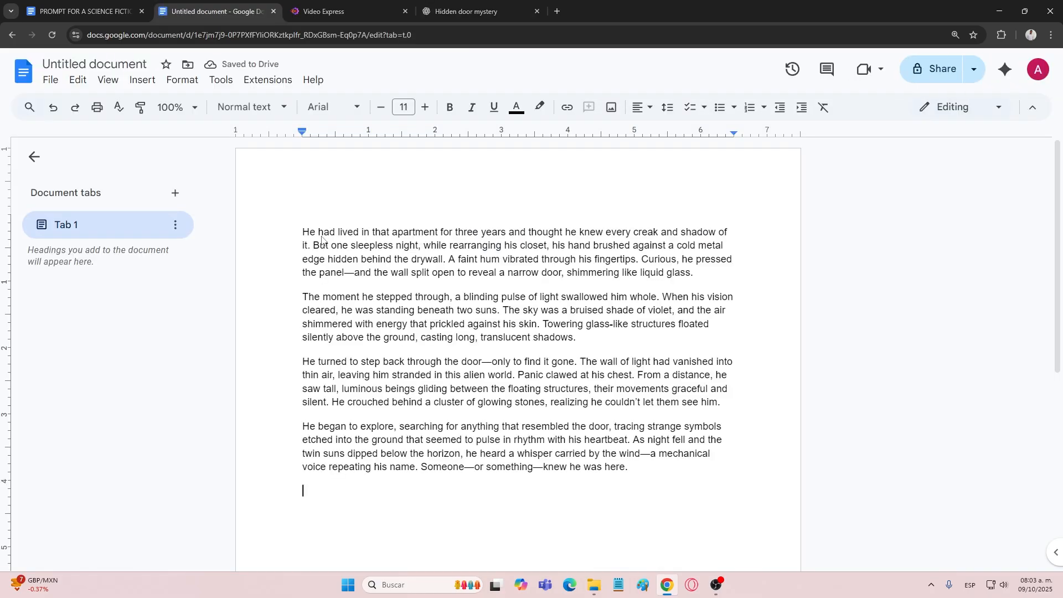
# Step: Copy the Prompt 2 text from the prompt document into the ChatGPT message box
pyautogui.click(333, 11)
pyautogui.click(486, 10)
pyautogui.scroll(3, 455, 185)
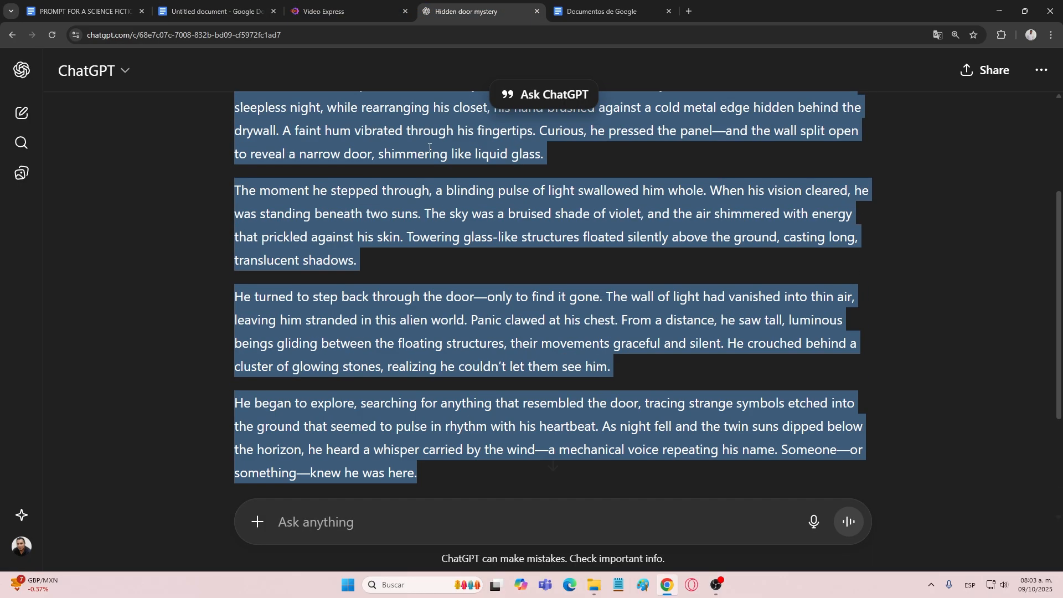
pyautogui.click(238, 8)
pyautogui.click(85, 10)
pyautogui.click(371, 284)
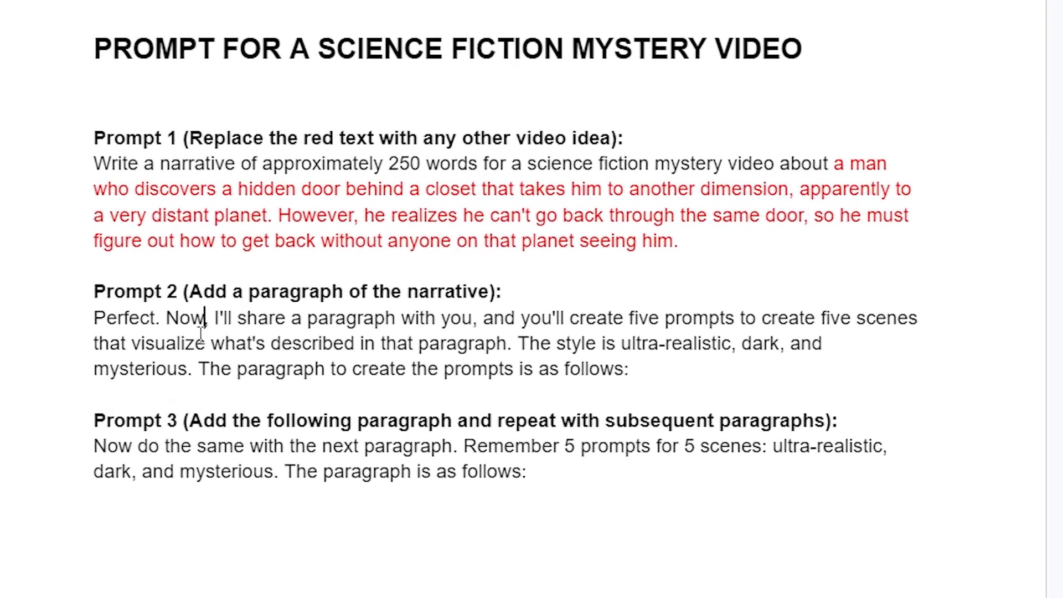
pyautogui.moveTo(195, 313); pyautogui.dragTo(625, 394)
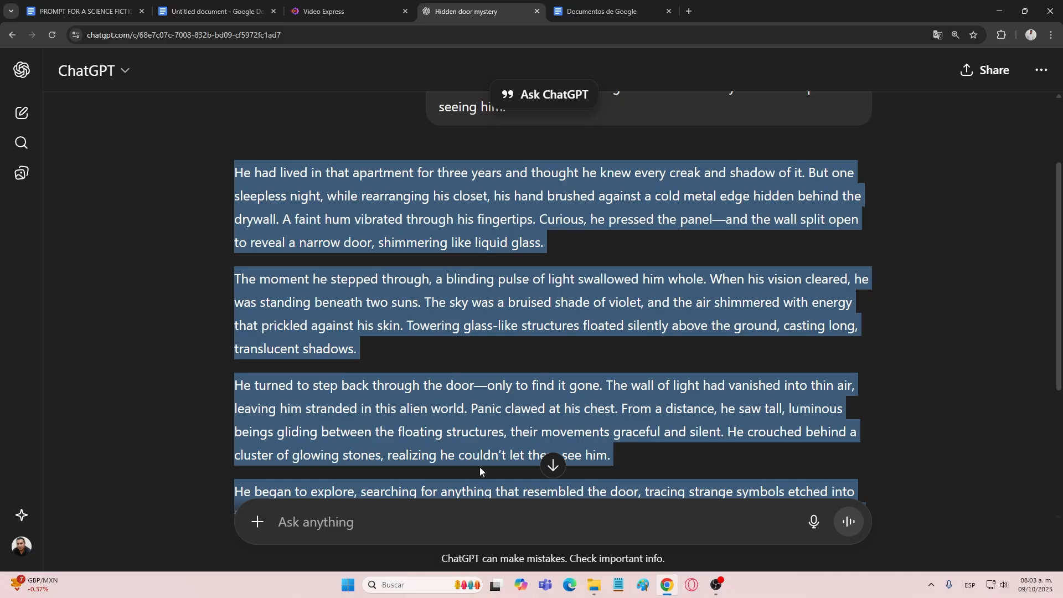
pyautogui.scroll(-3, 447, 413)
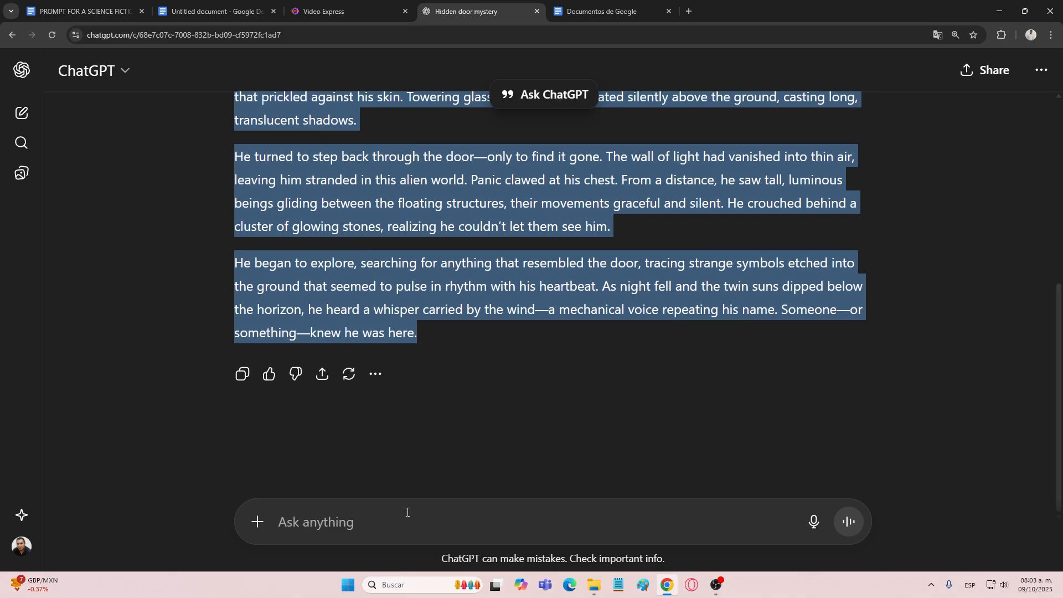
pyautogui.click(403, 520)
pyautogui.hotkey('ctrl', 'v')
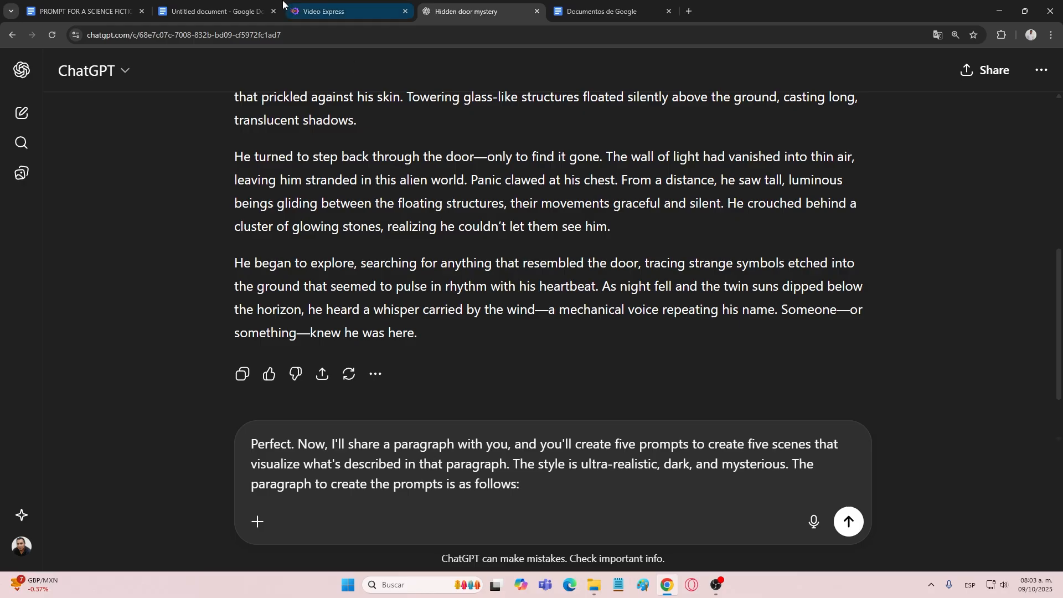
# Step: Add the narrative's first paragraph from the Google Docs document to the end of the ChatGPT message and send it
pyautogui.click(210, 11)
pyautogui.click(365, 281)
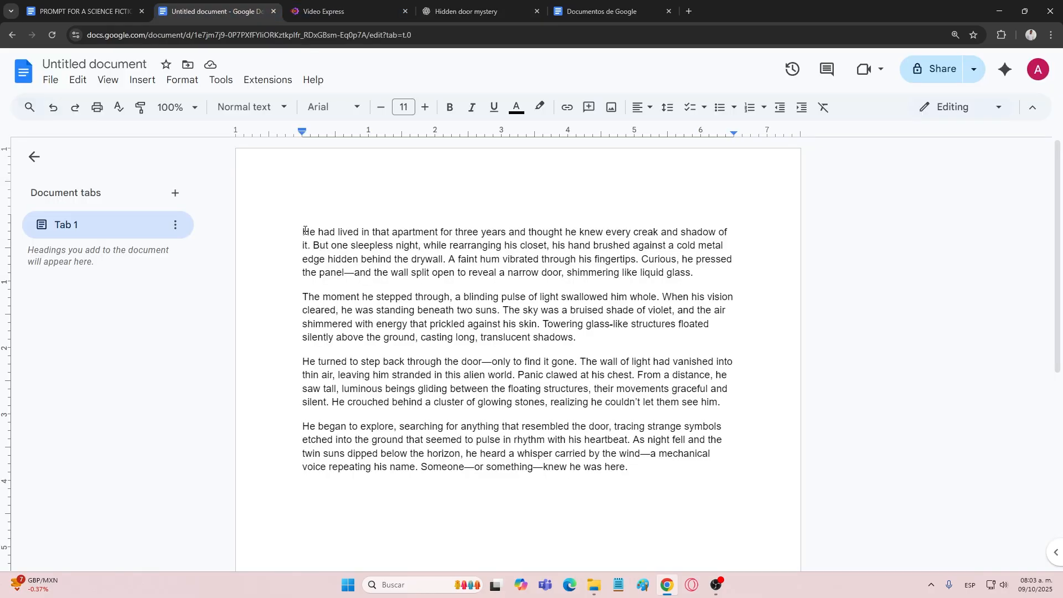
pyautogui.moveTo(305, 230); pyautogui.dragTo(696, 276)
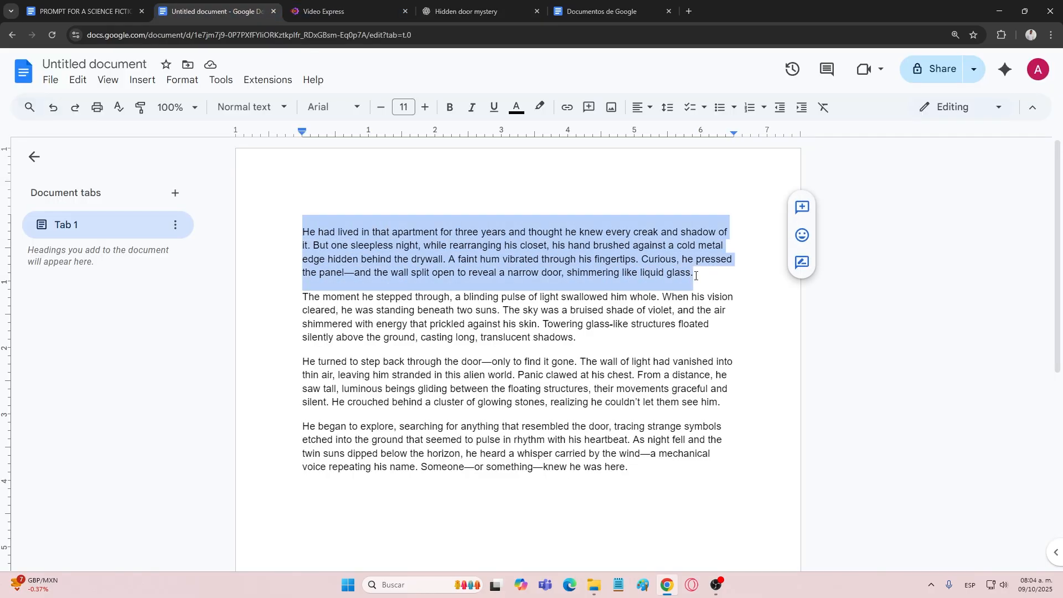
pyautogui.click(467, 7)
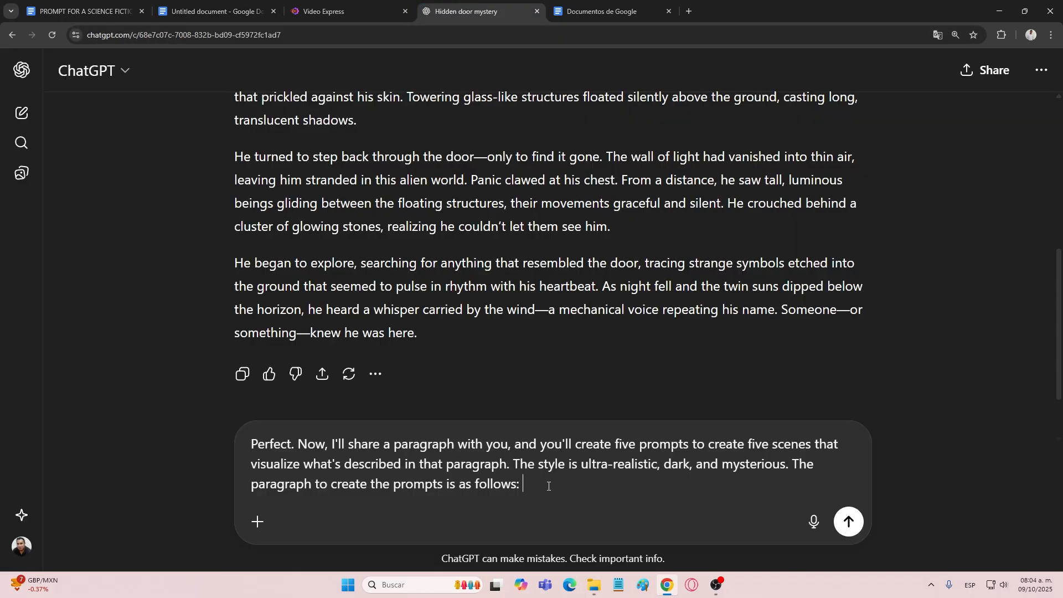
pyautogui.hotkey('ctrl', 'v')
pyautogui.press('Return')
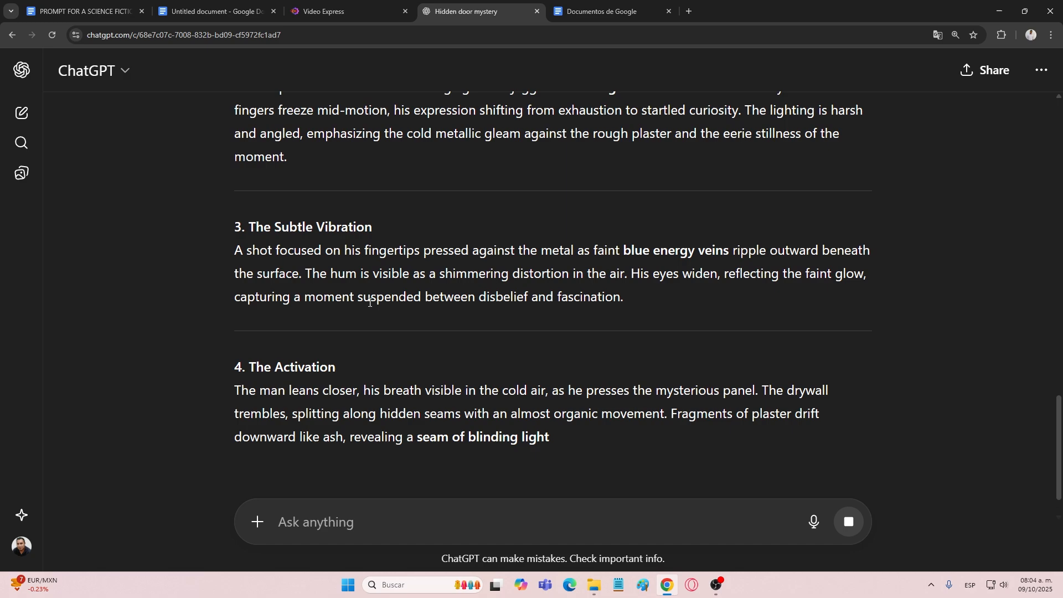
# Step: Copy ChatGPT's five scene prompts into the narrative document, below a separator line of equals signs after the first paragraph
pyautogui.scroll(-3, 368, 305)
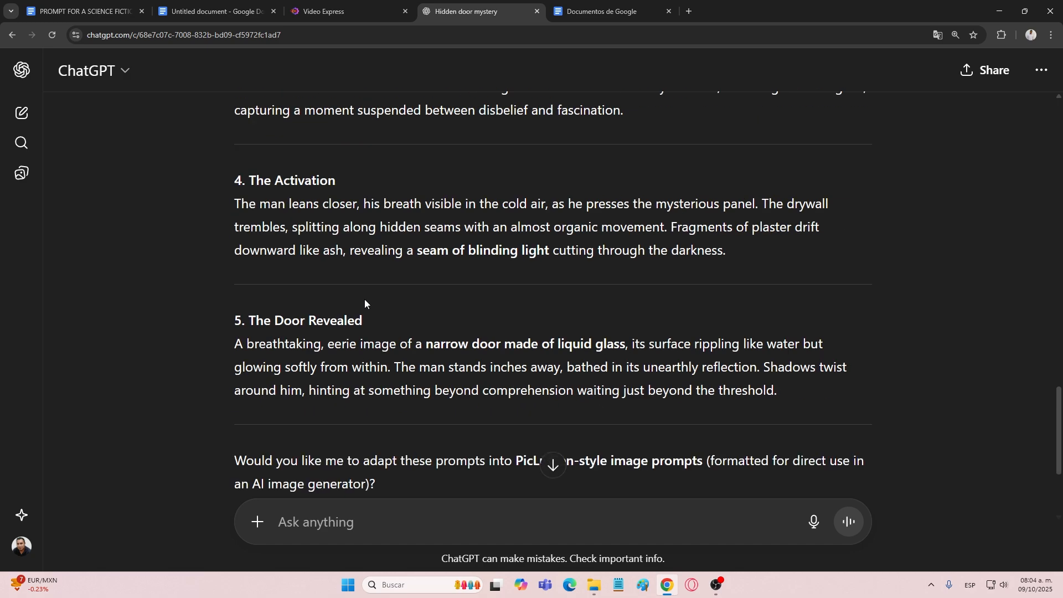
pyautogui.scroll(3, 367, 305)
pyautogui.moveTo(367, 307); pyautogui.dragTo(477, 384)
pyautogui.scroll(-4, 474, 370)
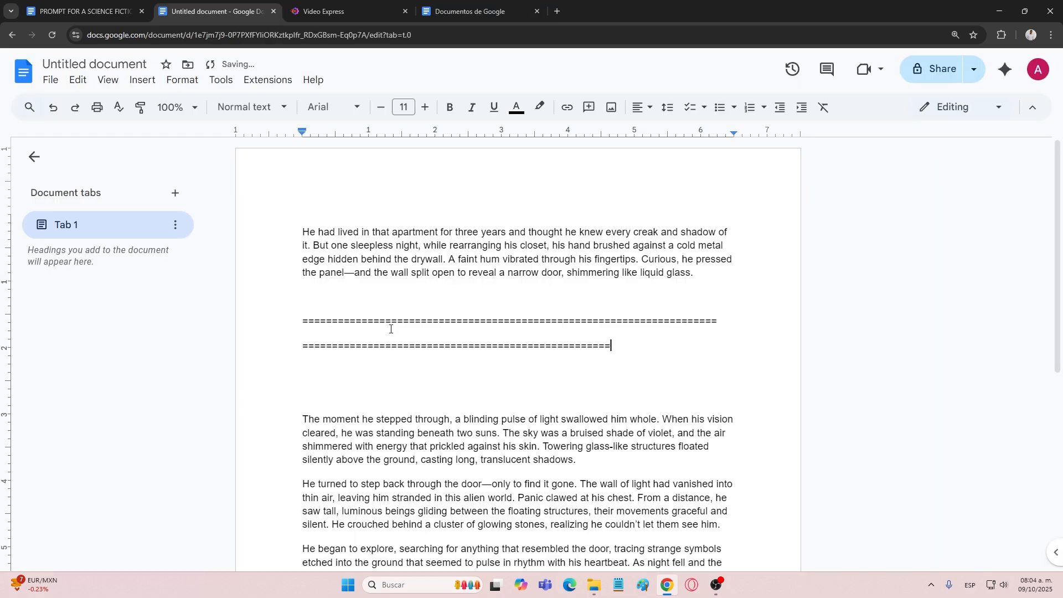
pyautogui.write('========================================================================================')
pyautogui.moveTo(541, 325); pyautogui.dragTo(562, 324)
pyautogui.press('End')
pyautogui.hotkey('ctrl', 'v')
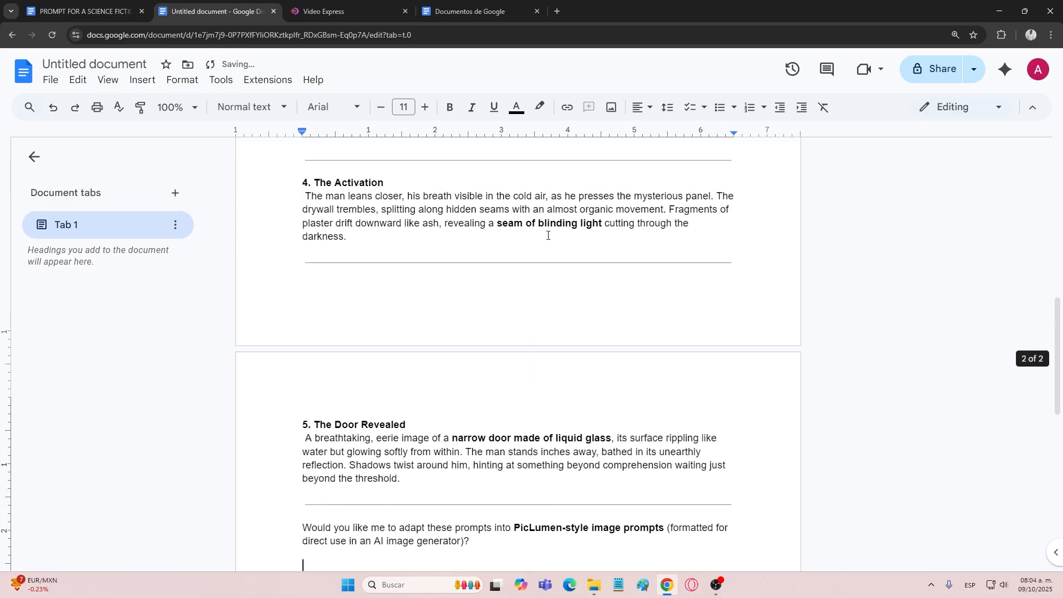
# Step: Copy the narrative's first paragraph, which begins "He had lived in that apartment", from the Google Docs document
pyautogui.scroll(10, 541, 206)
pyautogui.scroll(-3, 541, 206)
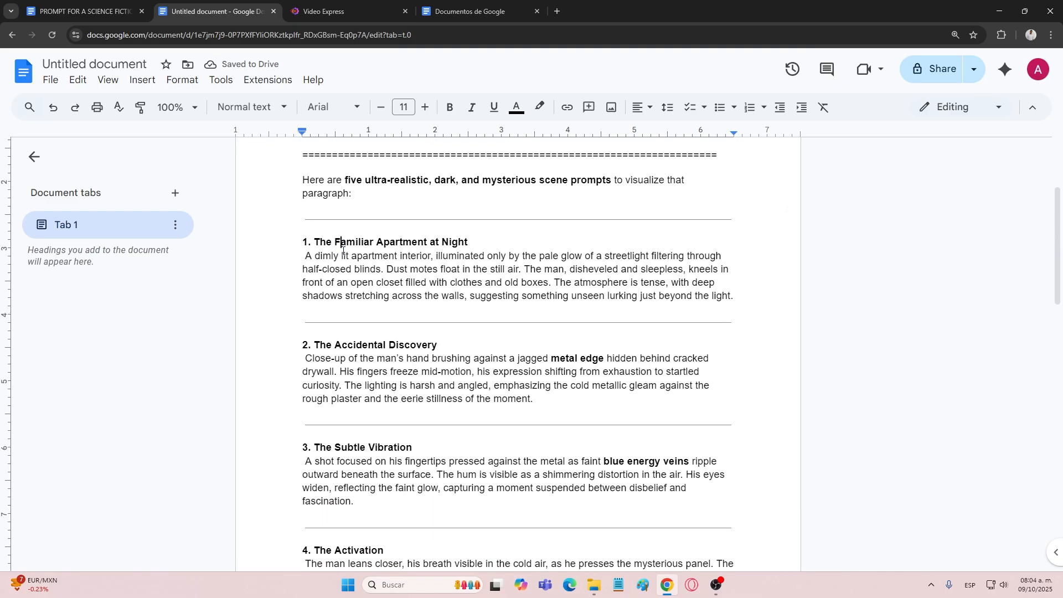
pyautogui.moveTo(343, 250); pyautogui.dragTo(327, 258)
pyautogui.click(318, 269)
pyautogui.scroll(2, 292, 243)
pyautogui.click(298, 179)
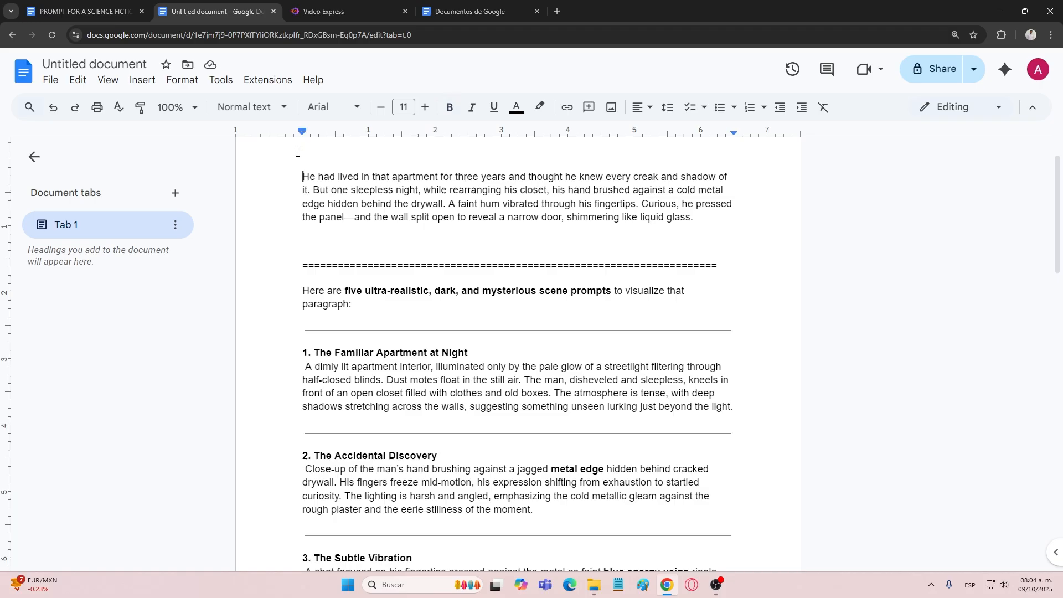
pyautogui.moveTo(300, 176); pyautogui.dragTo(698, 228)
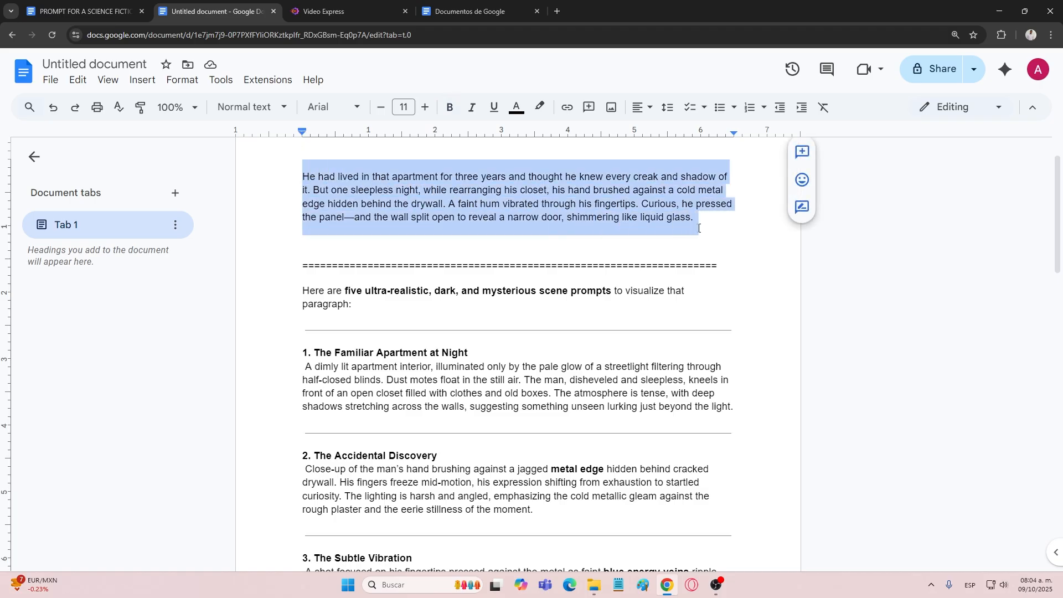
# Step: Switch to Video Express in full screen and open the Text to Speech tool among the media import options
pyautogui.click(347, 12)
pyautogui.hotkey('ctrl', '+')
pyautogui.hotkey('ctrl', '+')
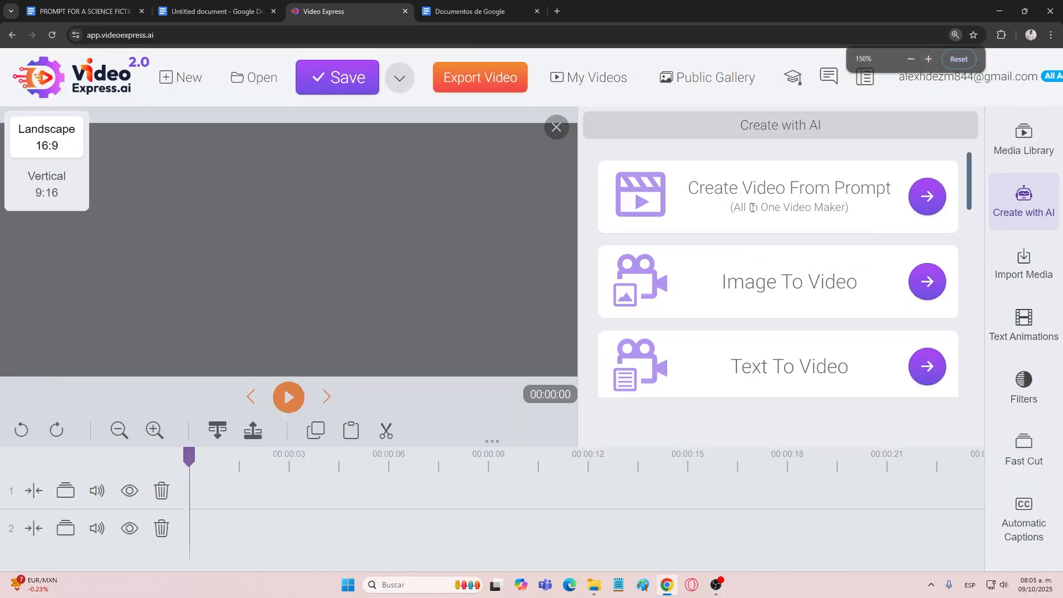
pyautogui.hotkey('ctrl', '-')
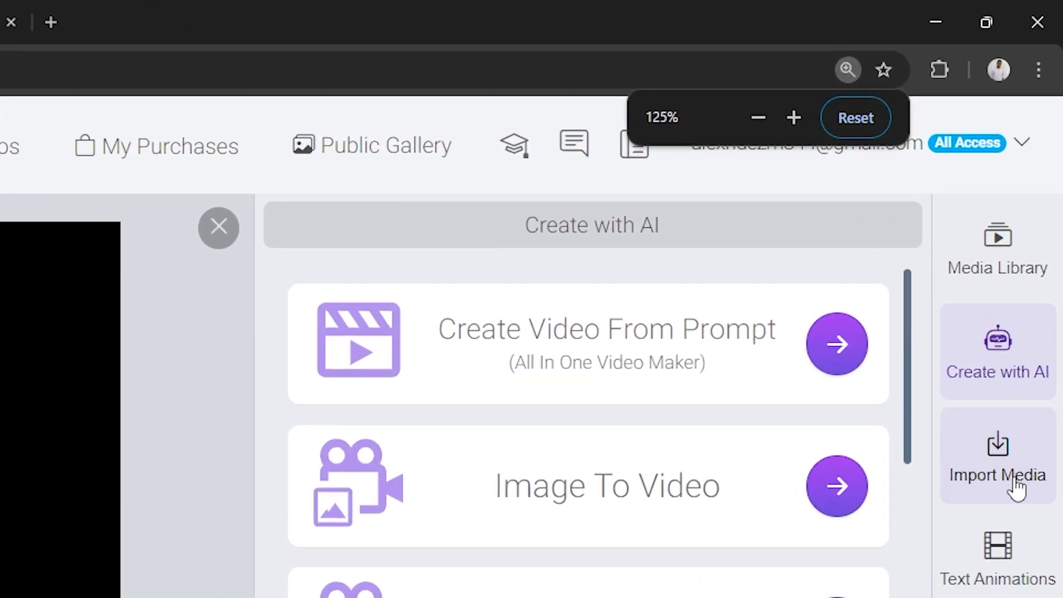
pyautogui.click(1022, 376)
pyautogui.press('F11')
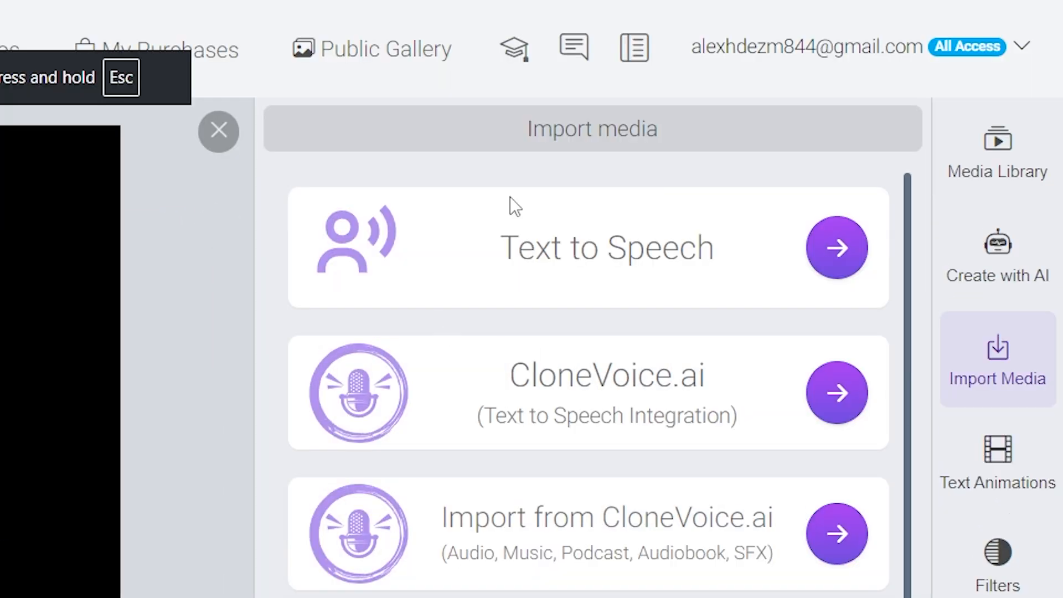
pyautogui.click(837, 249)
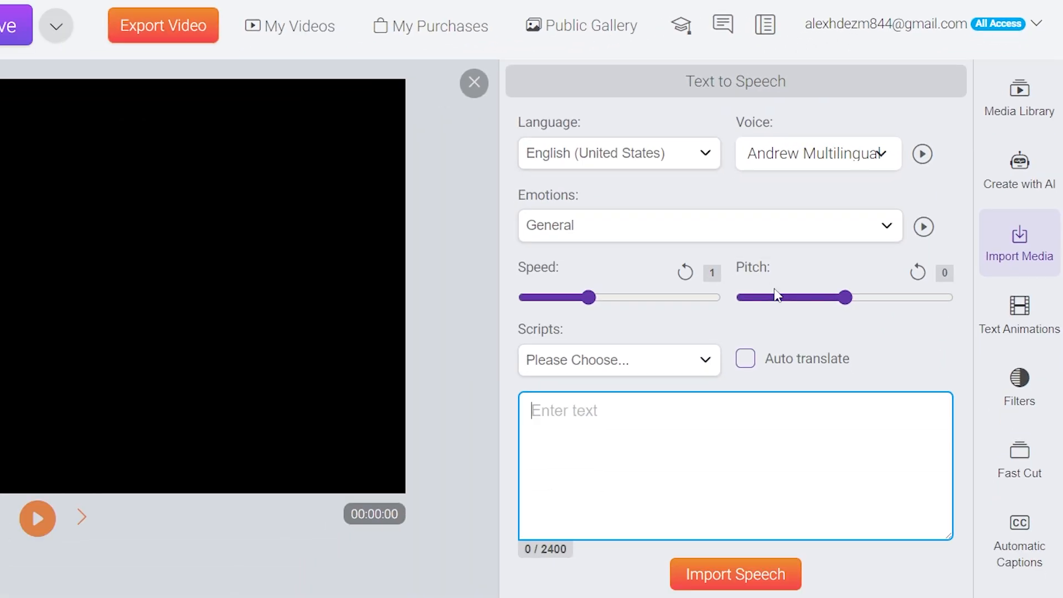
# Step: Keep the speech language as English (United States), preview the Andrew Multilingual voice, and select and preview Davis instead
pyautogui.click(696, 160)
pyautogui.click(696, 164)
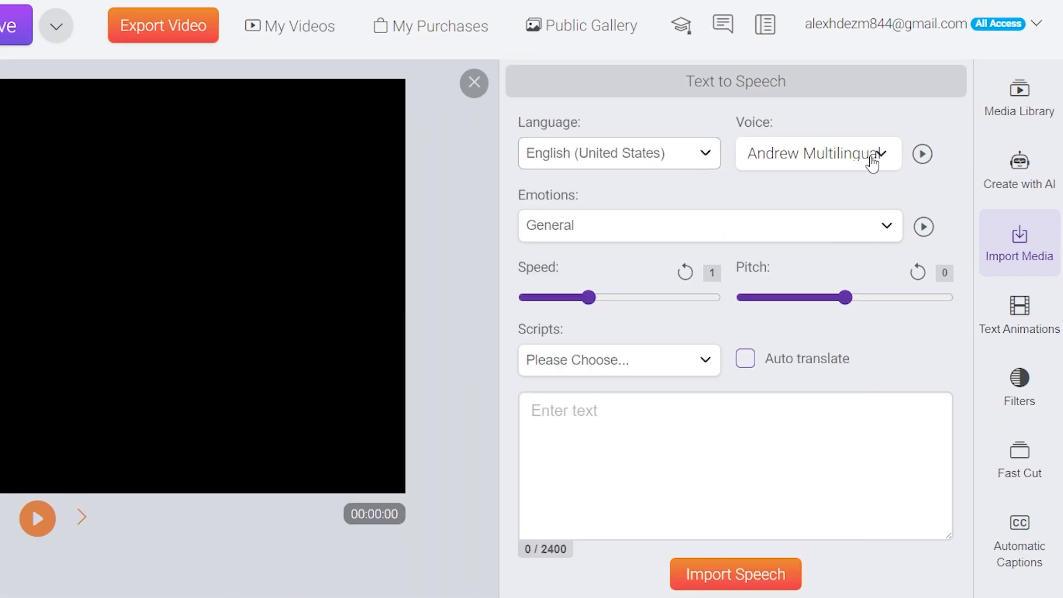
pyautogui.click(922, 155)
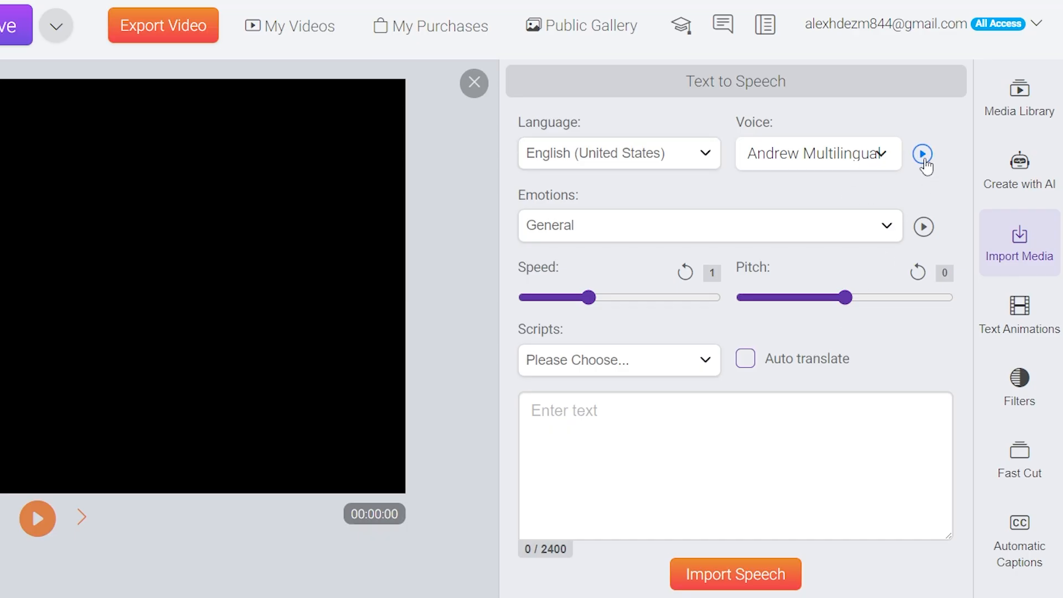
pyautogui.click(861, 160)
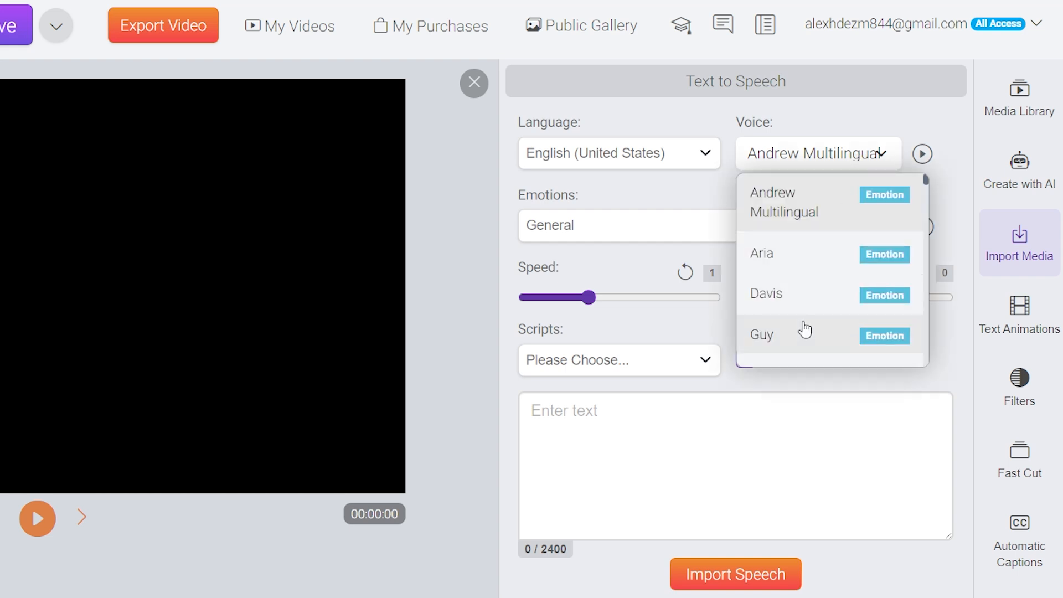
pyautogui.click(790, 299)
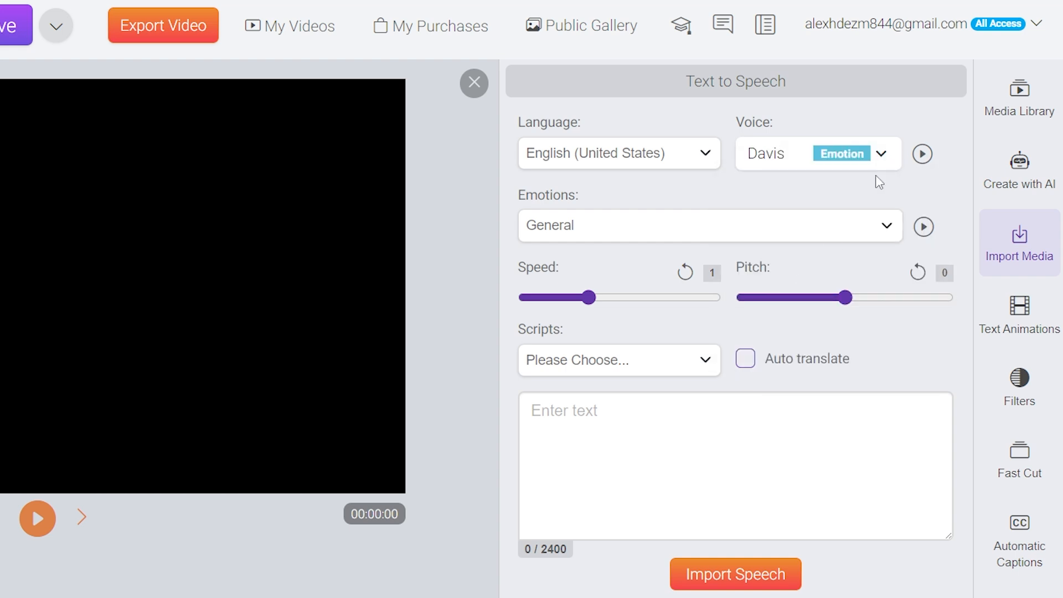
pyautogui.click(921, 155)
# Step: Try a speech speed of 2, reset the speed to its default, and check the emotion options while keeping General
pyautogui.moveTo(586, 298); pyautogui.dragTo(721, 304)
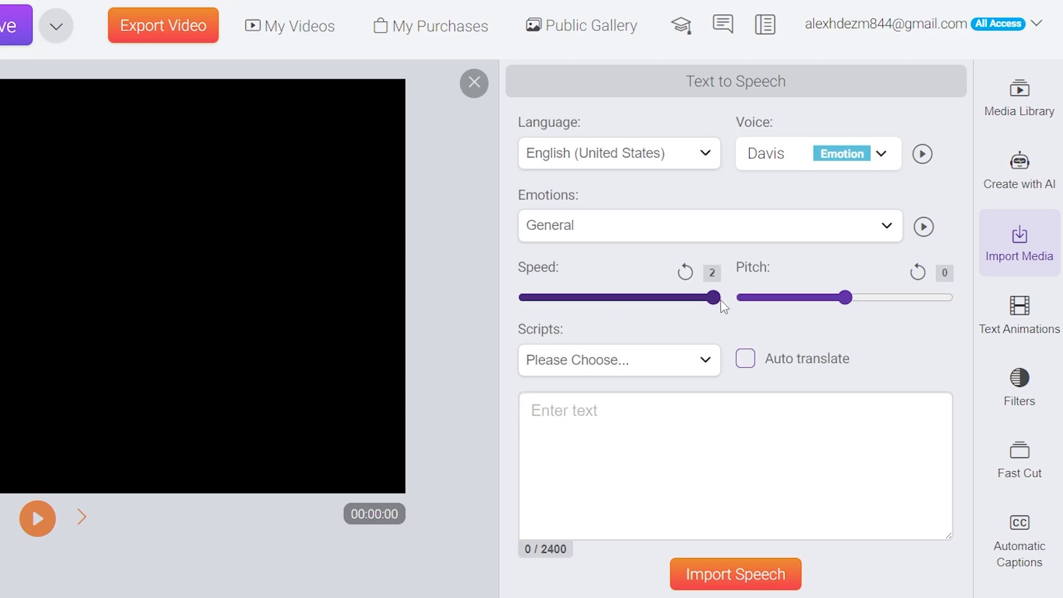
pyautogui.click(684, 272)
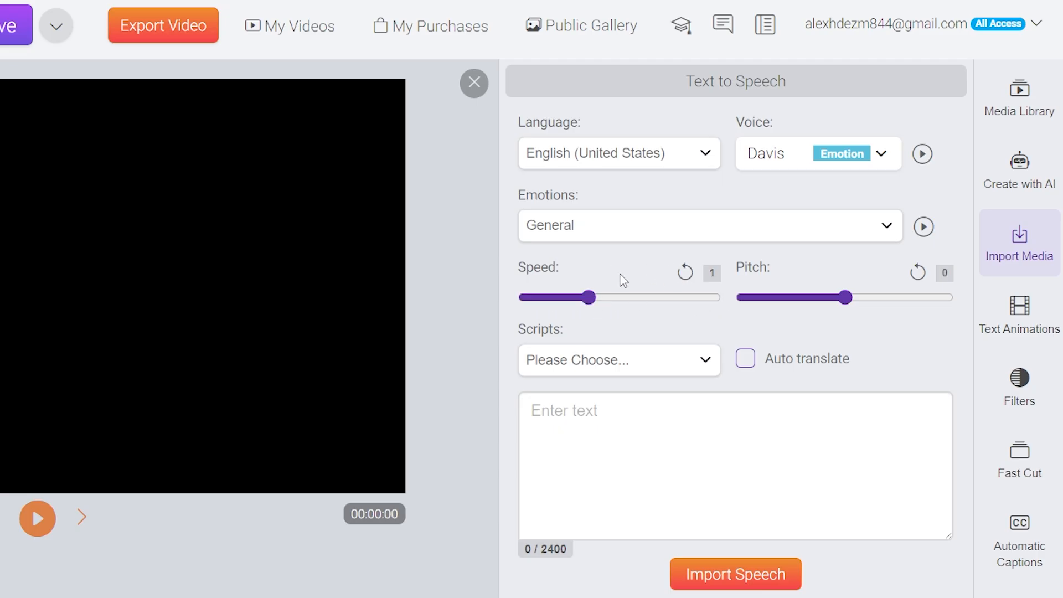
pyautogui.click(613, 232)
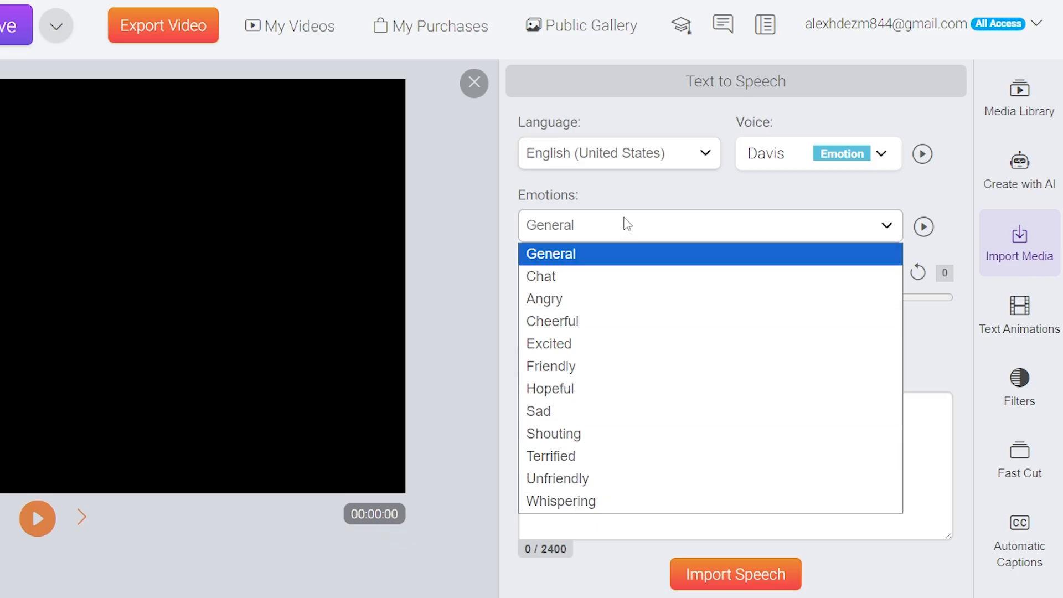
pyautogui.click(612, 197)
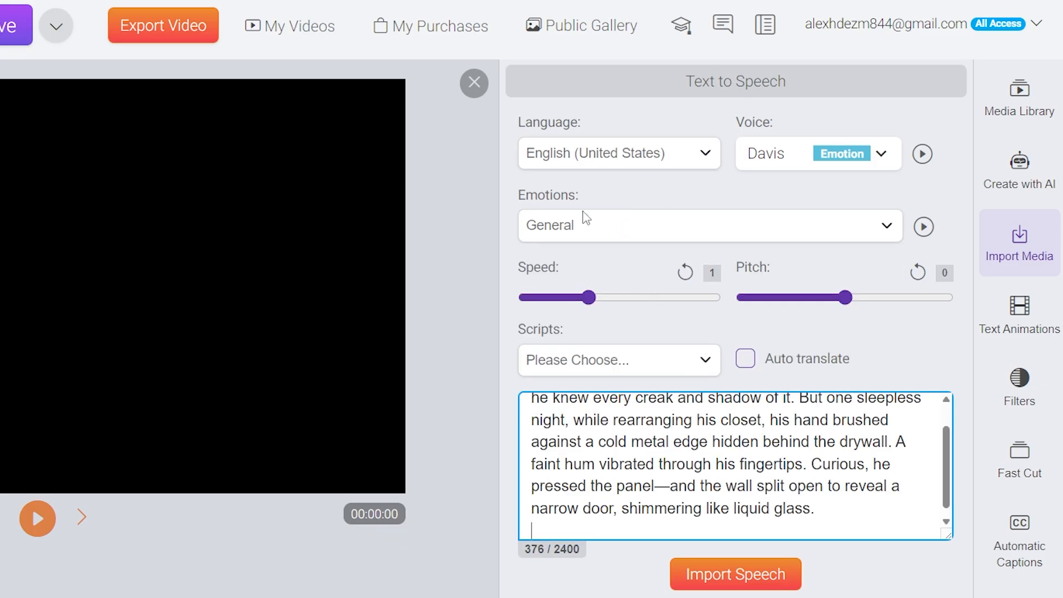
# Step: Paste the narrative paragraph as the speech text, review it, and import the speech
pyautogui.scroll(1, 648, 498)
pyautogui.scroll(-1, 648, 498)
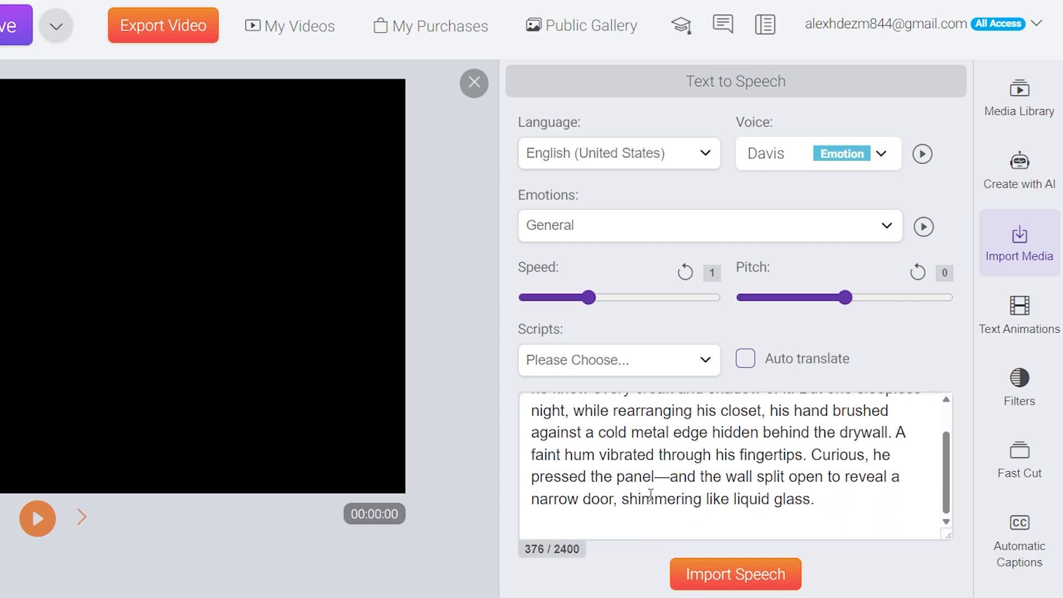
pyautogui.scroll(1, 646, 503)
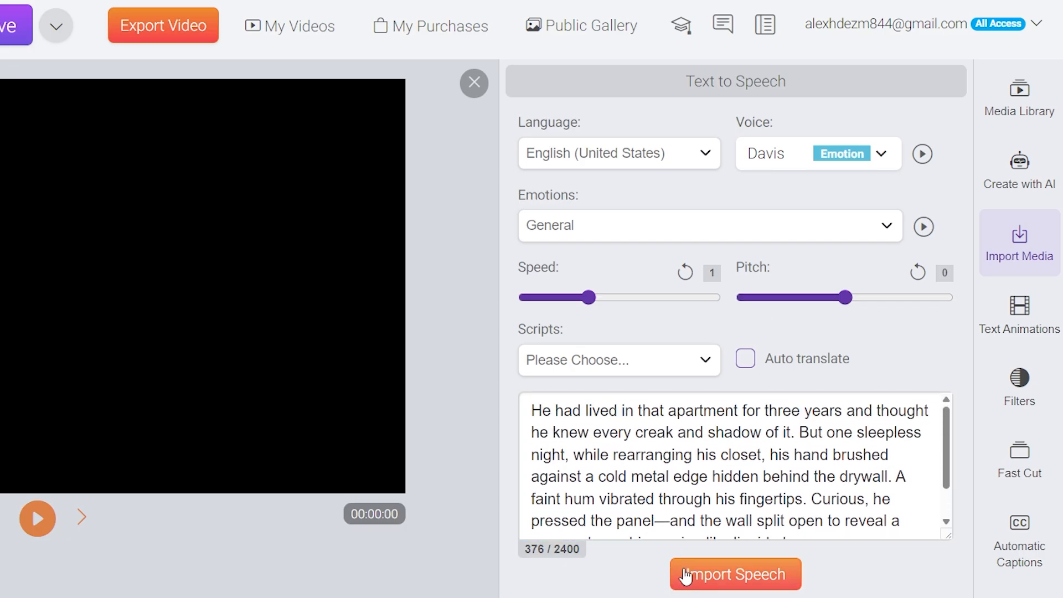
pyautogui.click(736, 581)
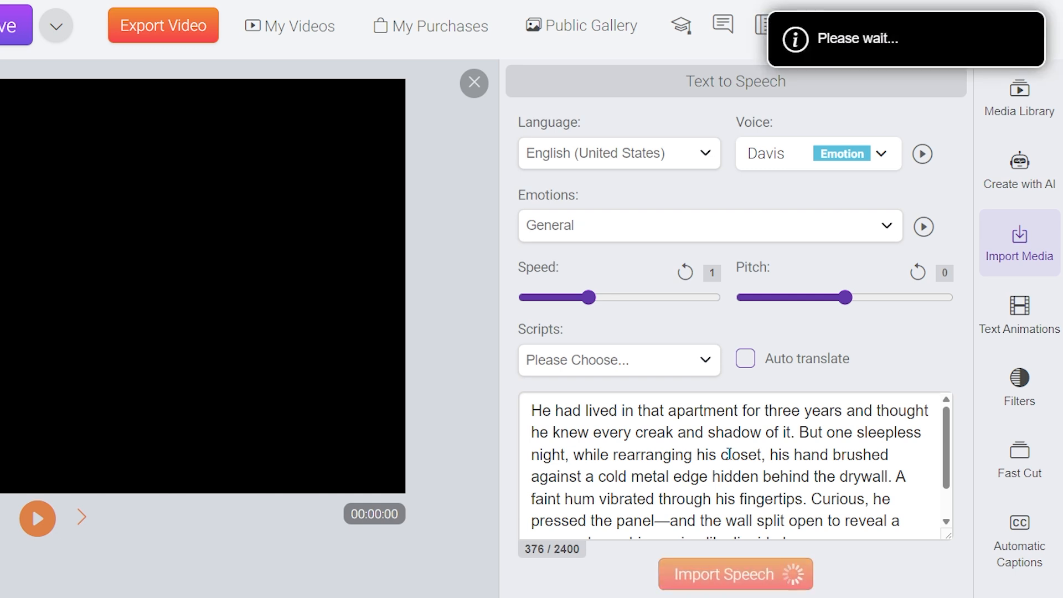
# Step: Listen to the first few seconds of the generated speech and pause it
pyautogui.scroll(-2, 728, 454)
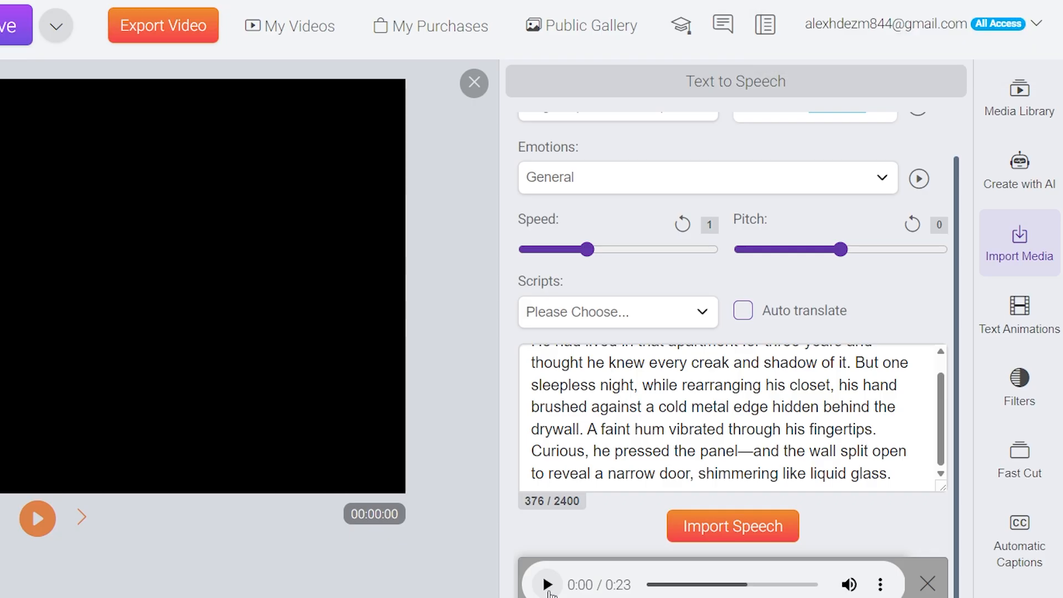
pyautogui.click(548, 586)
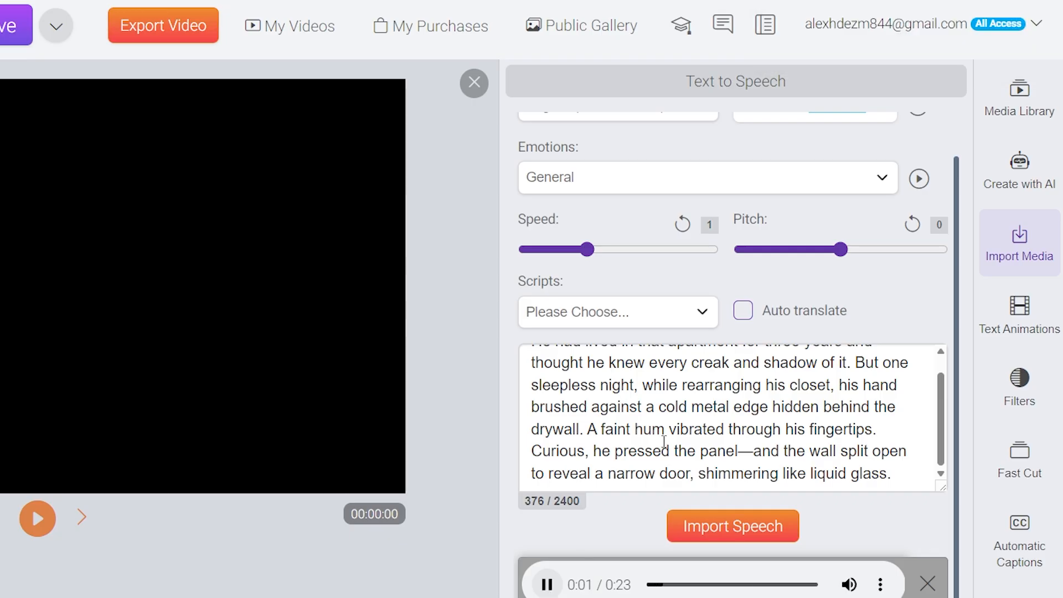
pyautogui.scroll(1, 664, 441)
pyautogui.scroll(-1, 671, 432)
pyautogui.click(547, 584)
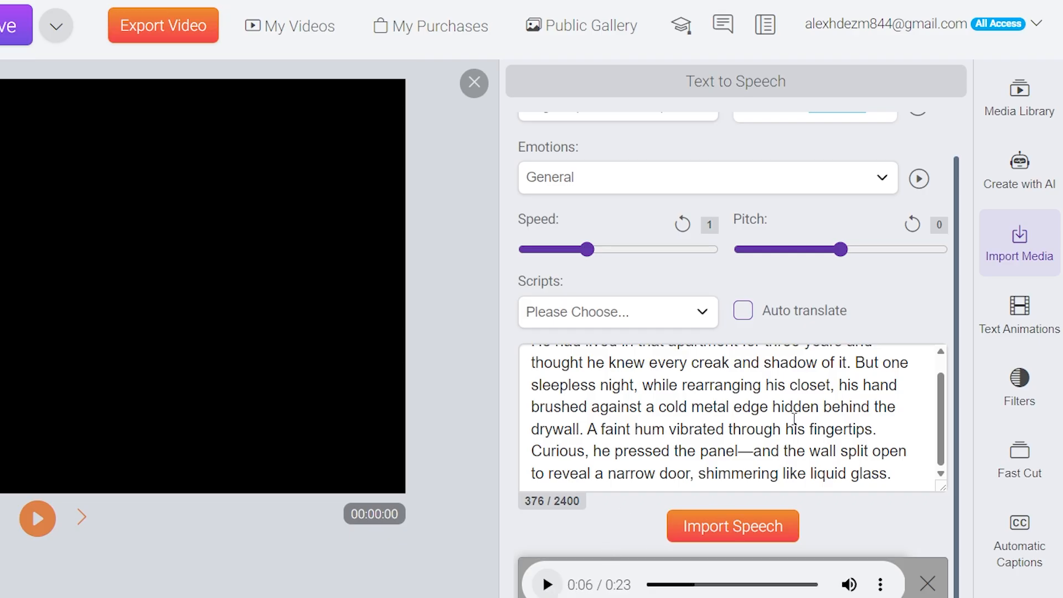
# Step: Open the My AI Audio folder in the Media Library and preview the newest "He had lived in that apartment" clip
pyautogui.click(1023, 99)
pyautogui.scroll(-5, 742, 503)
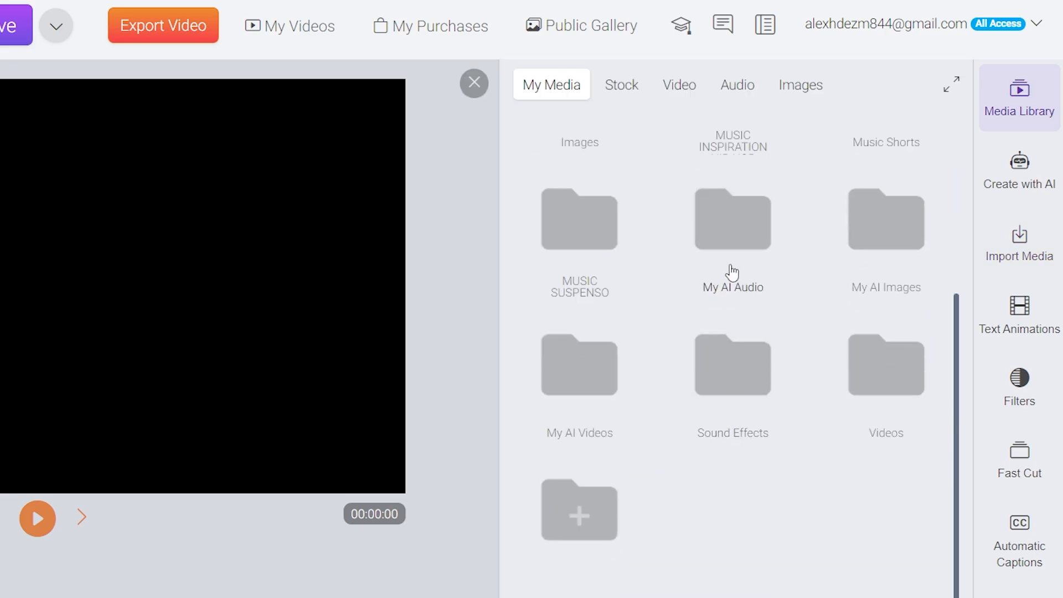
pyautogui.click(738, 230)
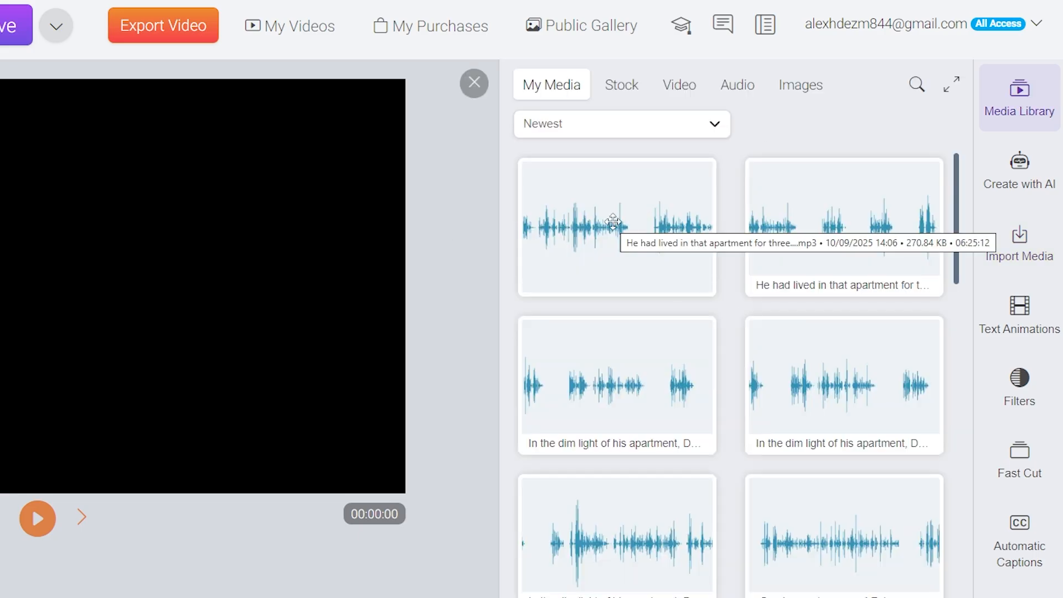
pyautogui.rightClick(576, 199)
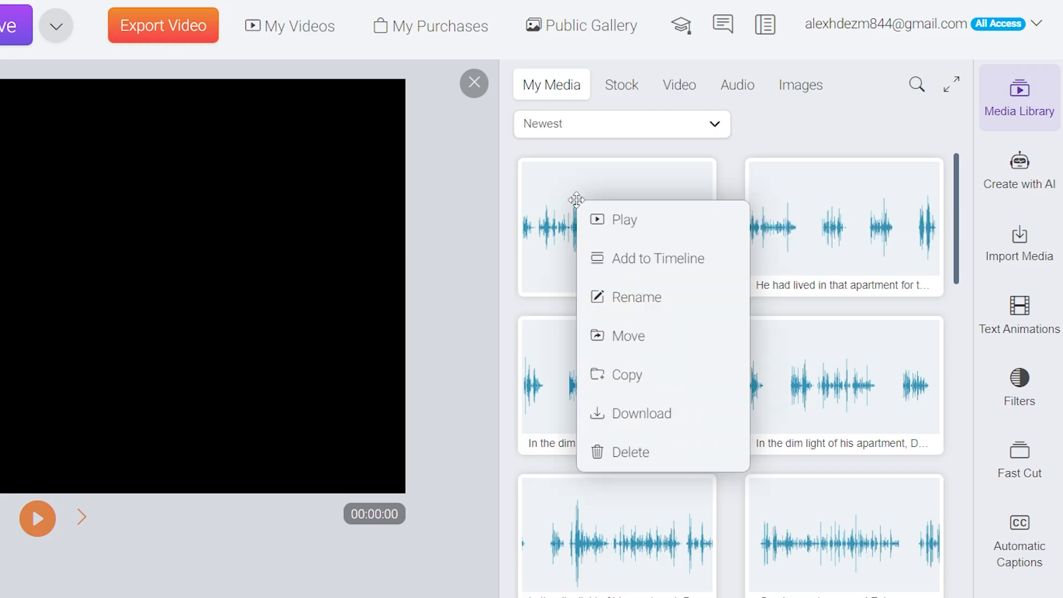
pyautogui.click(624, 220)
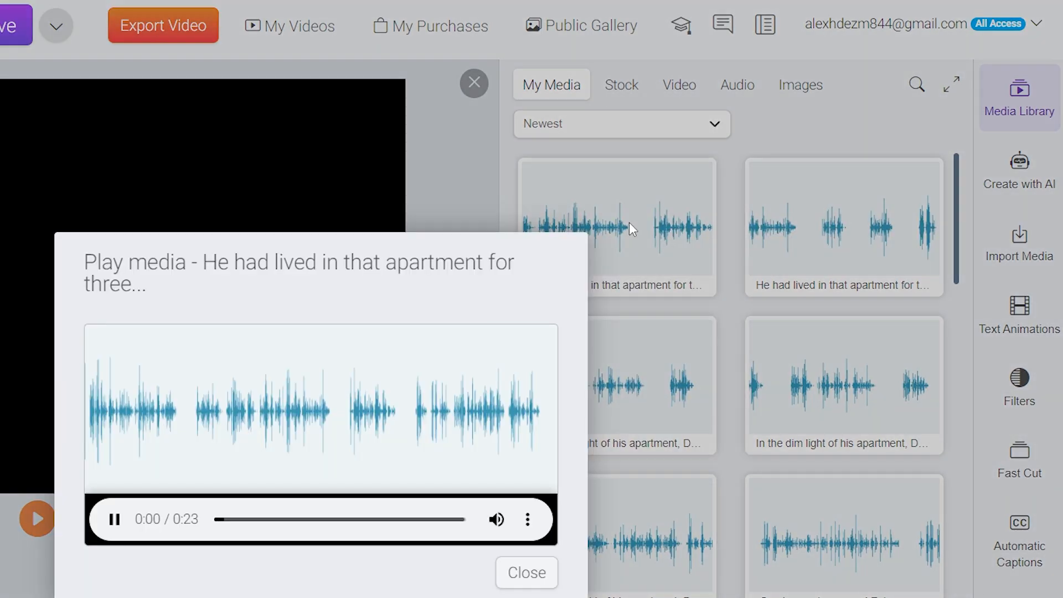
pyautogui.click(115, 519)
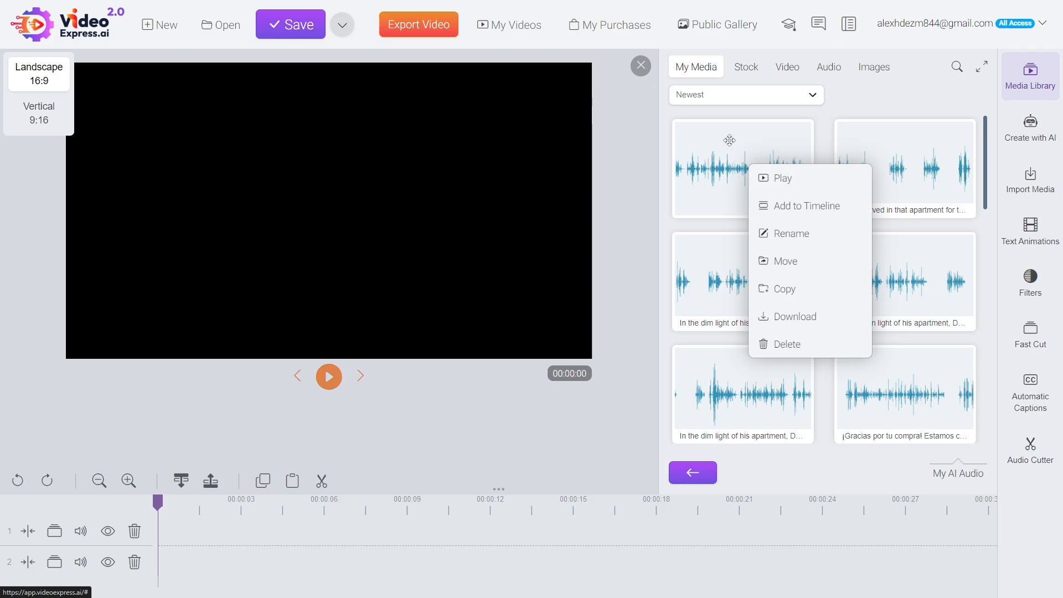
# Step: Try placing the narration clip freehand on track 1 of the timeline, and delete it from there
pyautogui.moveTo(729, 140); pyautogui.dragTo(247, 546)
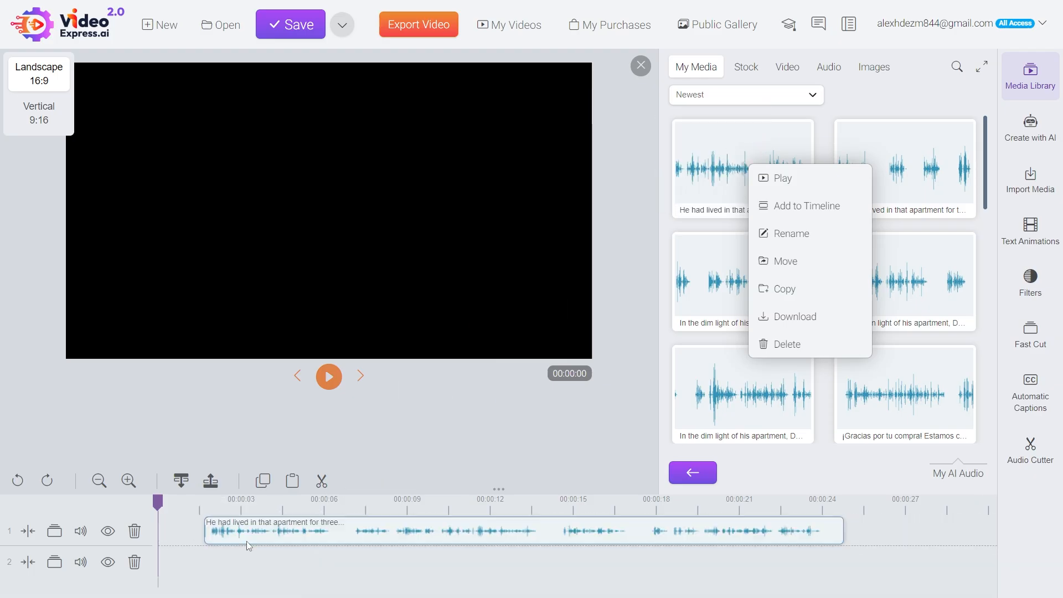
pyautogui.rightClick(282, 538)
pyautogui.click(309, 575)
# Step: Add the newest narration clip to the start of the timeline and move it down to track 2
pyautogui.rightClick(742, 184)
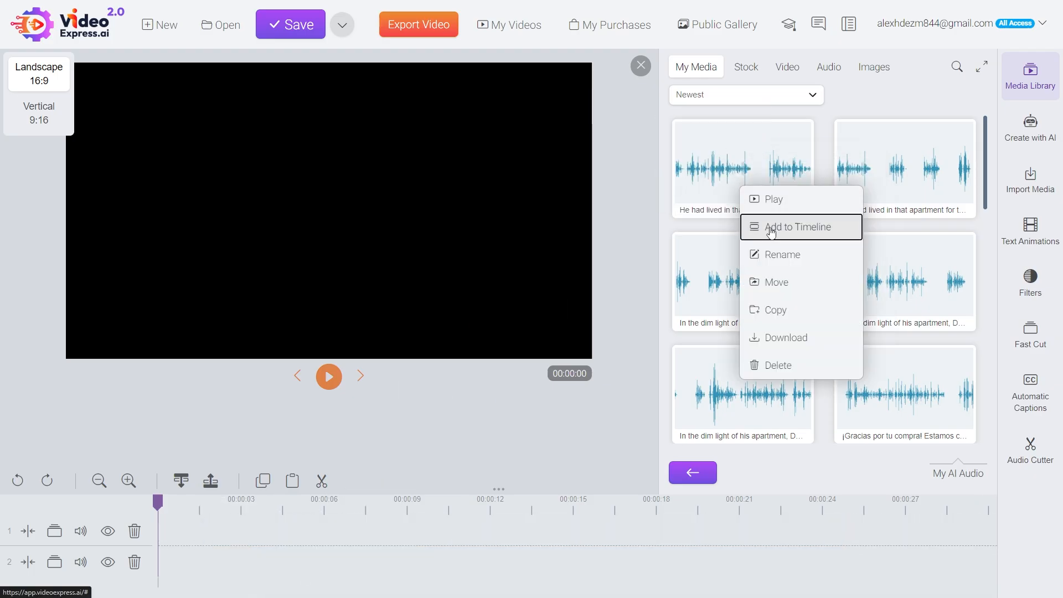
pyautogui.click(803, 226)
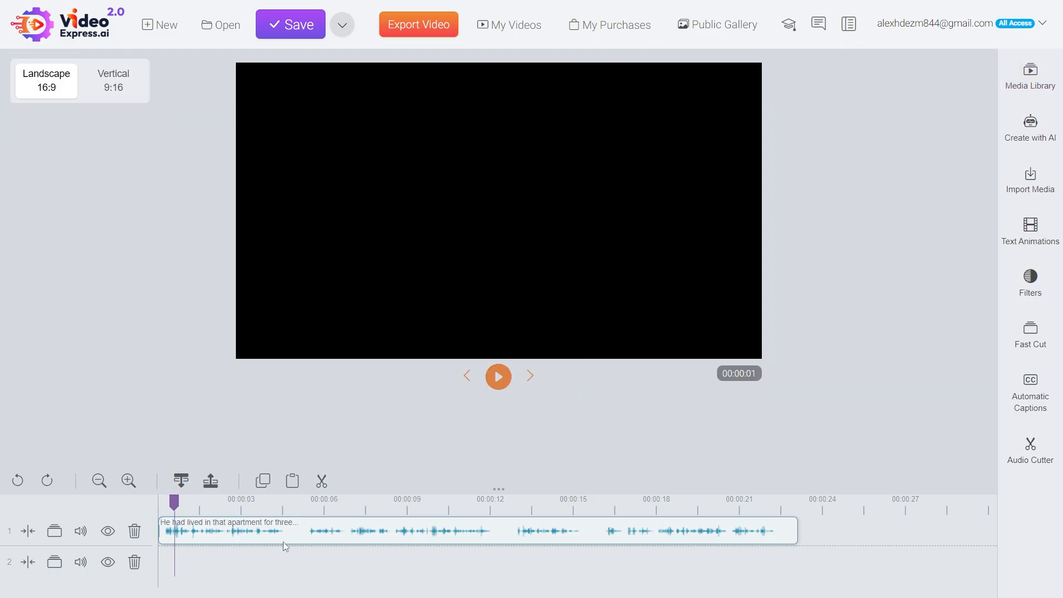
pyautogui.moveTo(284, 541); pyautogui.dragTo(284, 576)
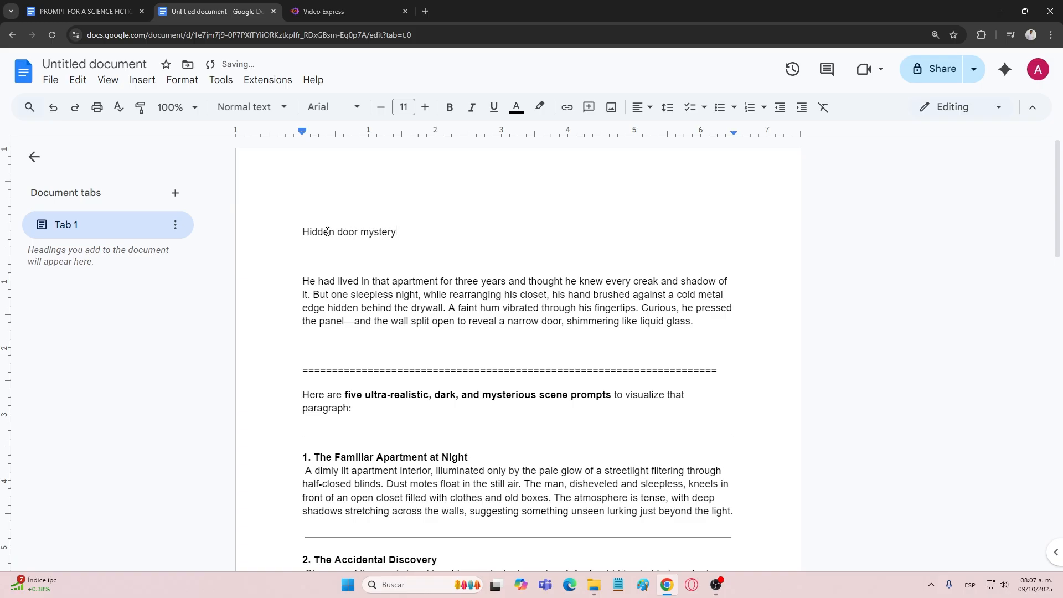
# Step: Save the project under the document's title, "Hidden door mystery", and check for it in the list of saved projects
pyautogui.moveTo(326, 232); pyautogui.dragTo(401, 231)
pyautogui.hotkey('ctrl', 'c')
pyautogui.hotkey('ctrl', 'Tab')
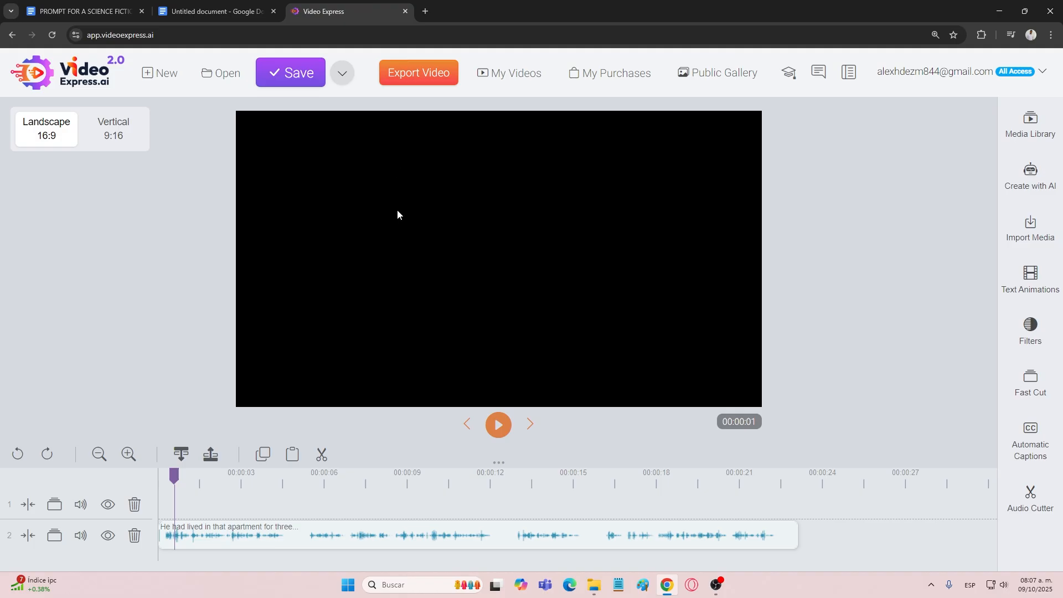
pyautogui.click(277, 81)
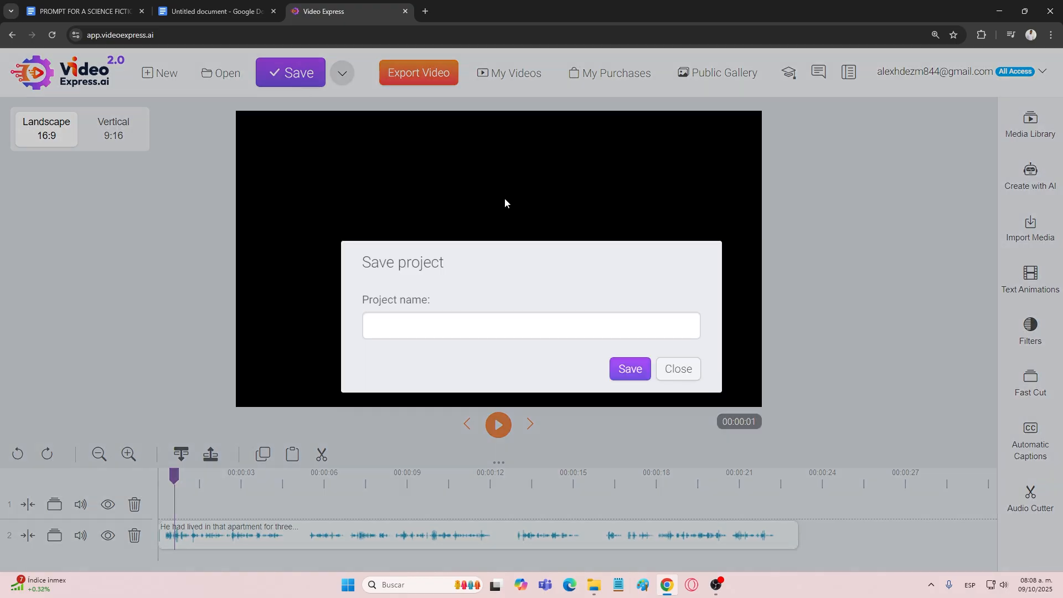
pyautogui.hotkey('ctrl', 'v')
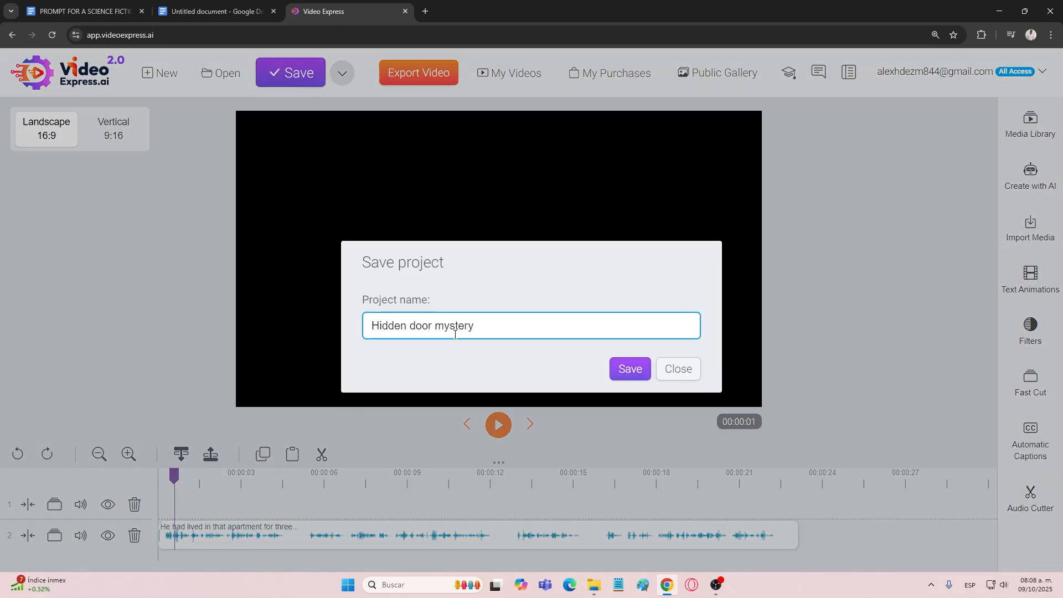
pyautogui.click(631, 368)
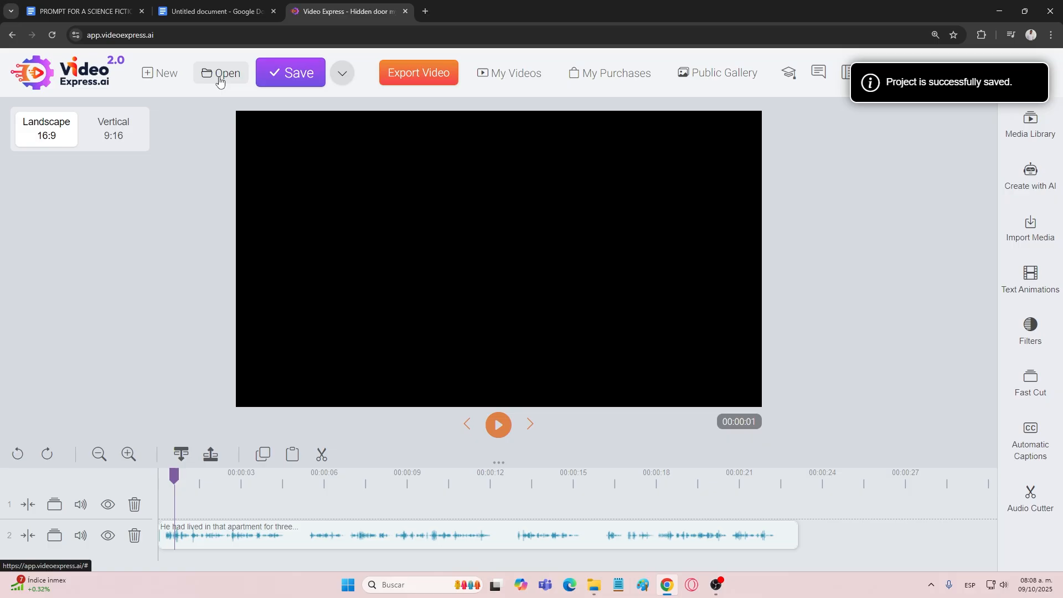
pyautogui.click(220, 78)
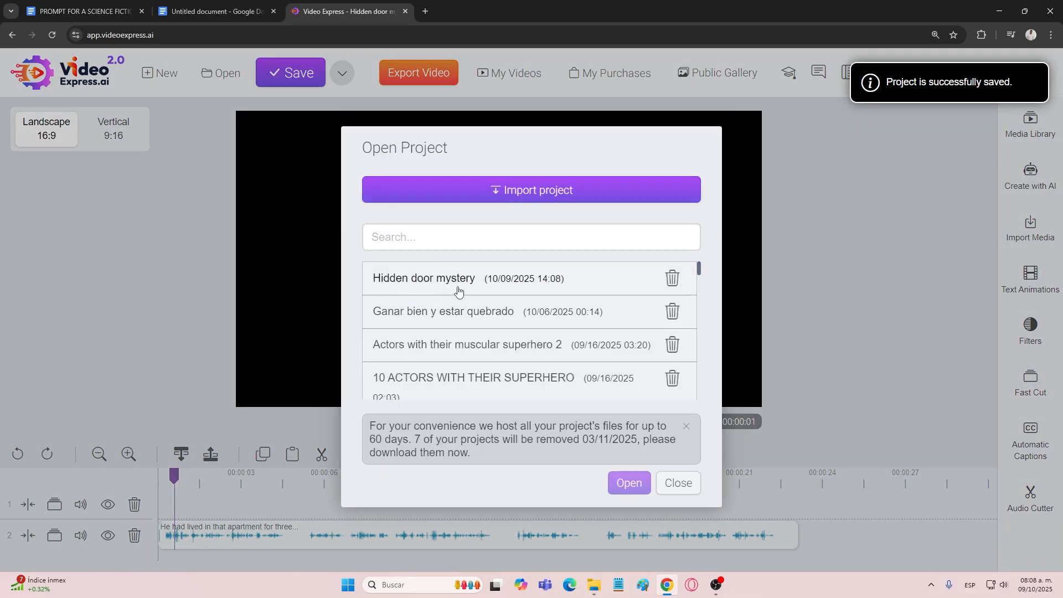
pyautogui.click(672, 488)
# Step: Copy the text of scene prompt 1, "The Familiar Apartment at Night", from the Google Docs document and return to Video Express
pyautogui.hotkey('ctrl', 'shift', 'Tab')
pyautogui.scroll(-2, 310, 290)
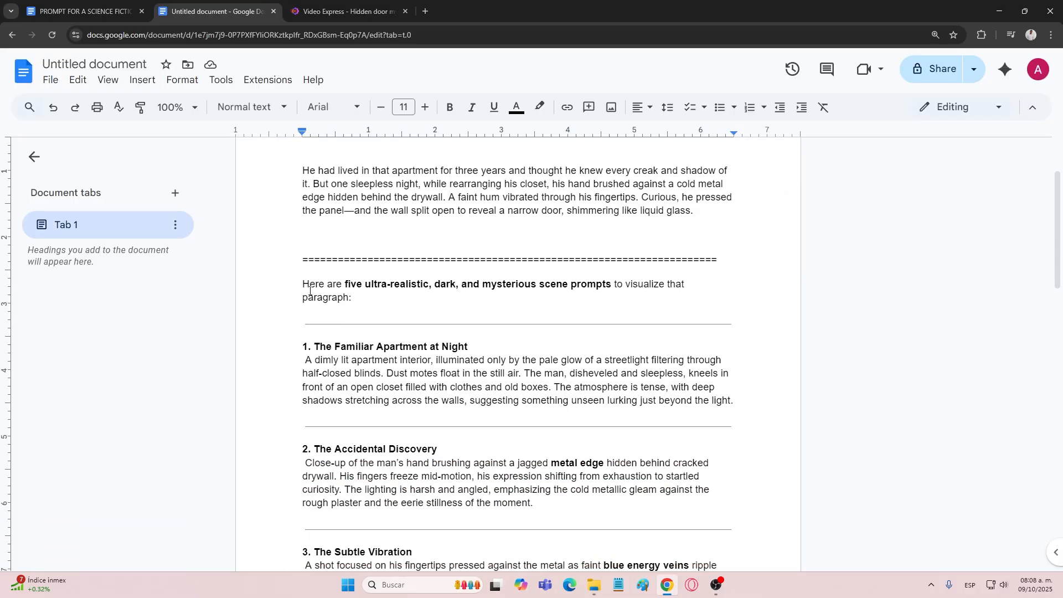
pyautogui.moveTo(304, 360); pyautogui.dragTo(737, 399)
pyautogui.hotkey('ctrl', 'Tab')
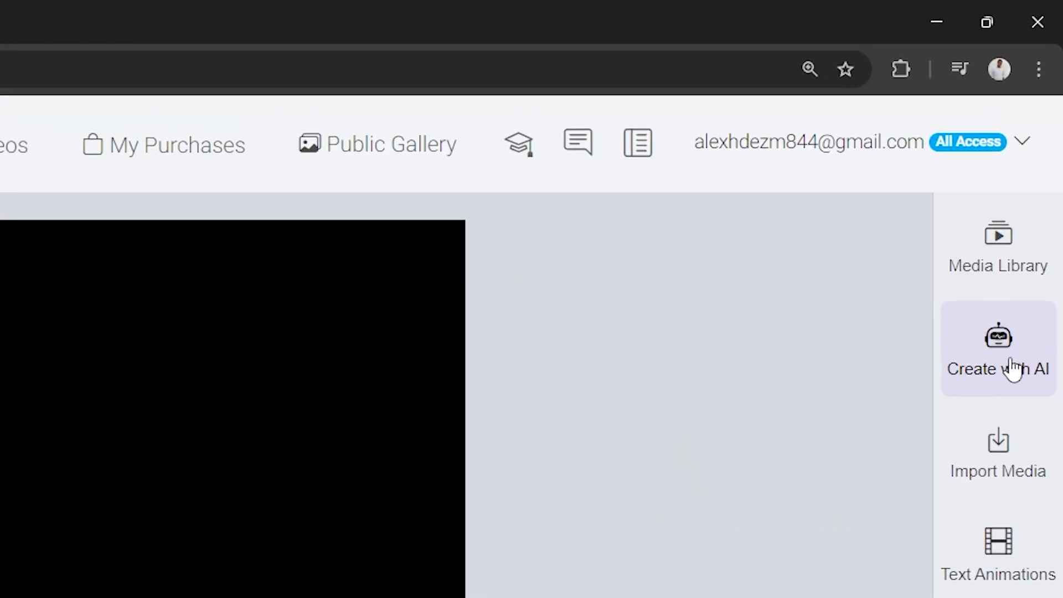
# Step: Open Create Video From Prompt among the AI creation tools and keep the Landscape 16:9 format
pyautogui.click(1014, 370)
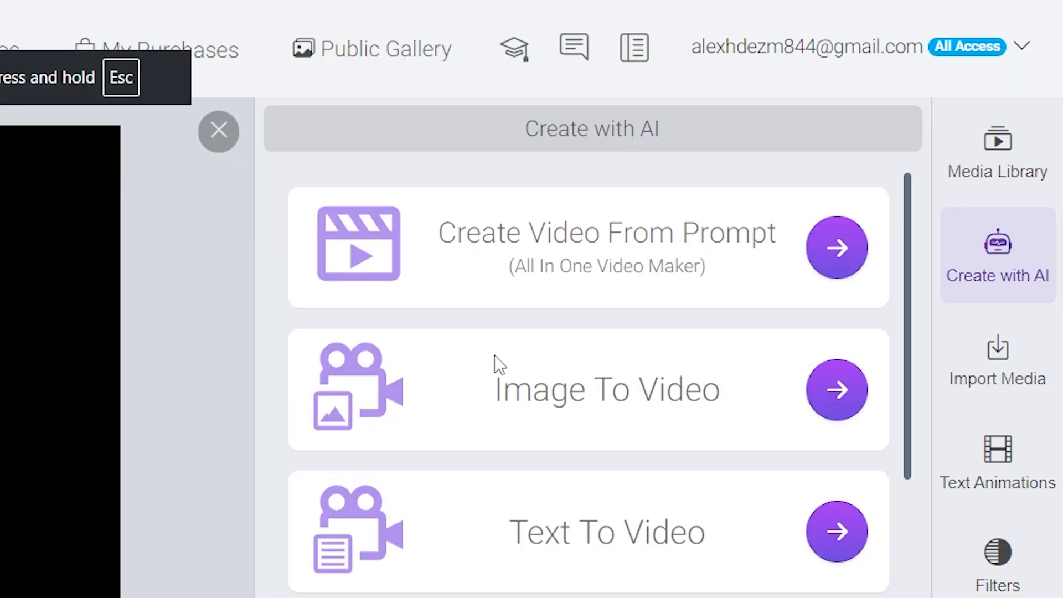
pyautogui.click(836, 344)
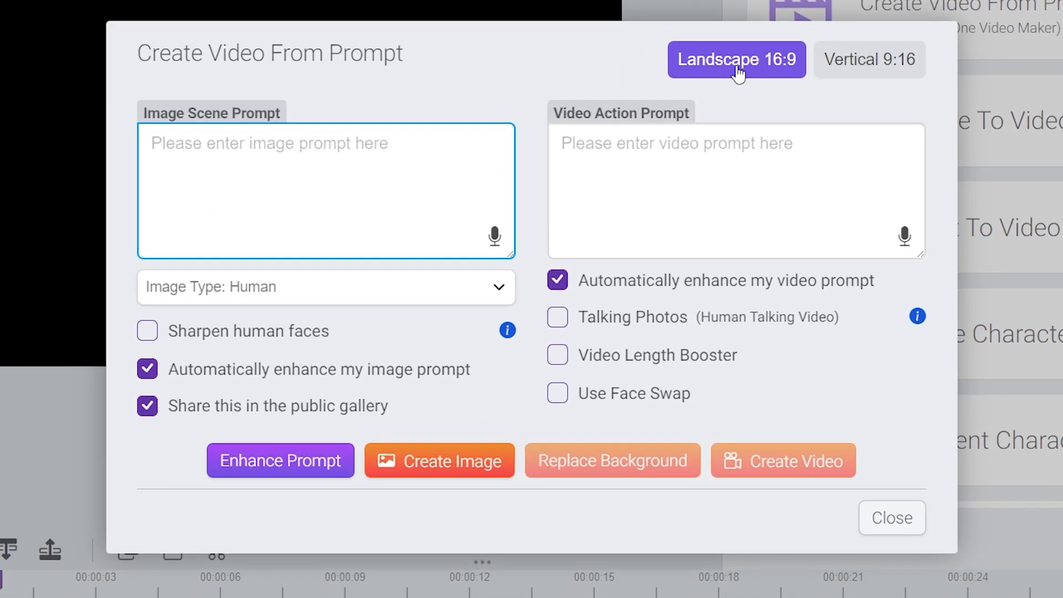
pyautogui.click(660, 109)
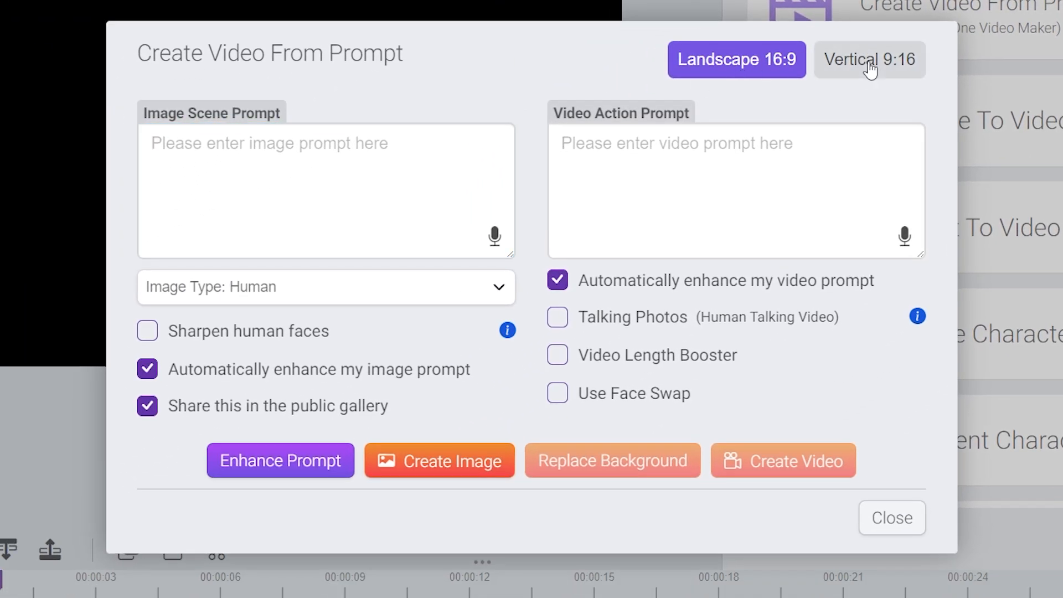
pyautogui.click(839, 70)
pyautogui.click(749, 76)
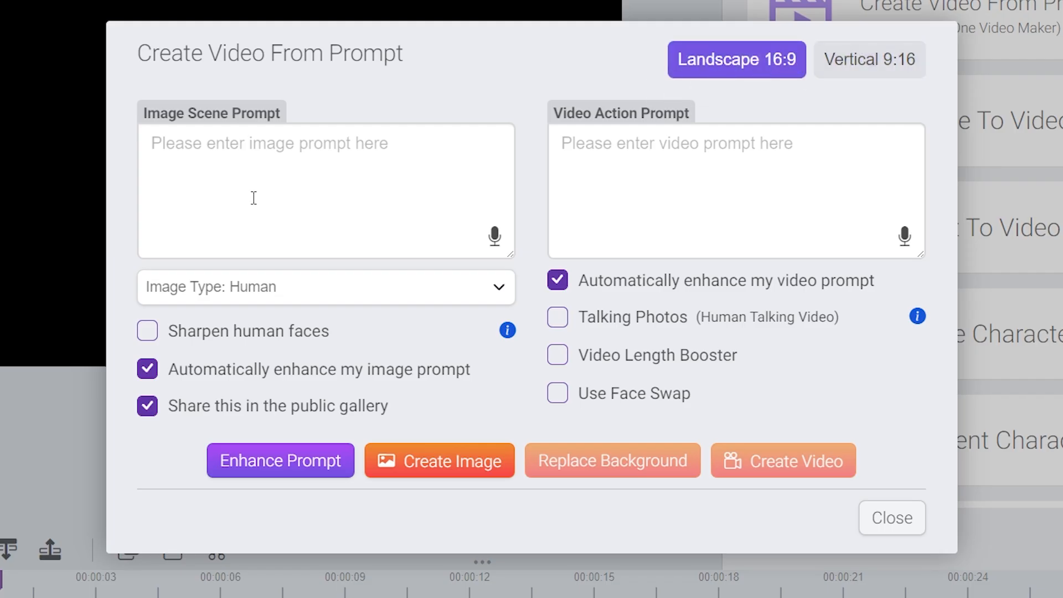
# Step: Paste the copied apartment scene as the image scene prompt and set the image type to Photorealistic (Cinematic)
pyautogui.click(249, 180)
pyautogui.hotkey('ctrl', 'v')
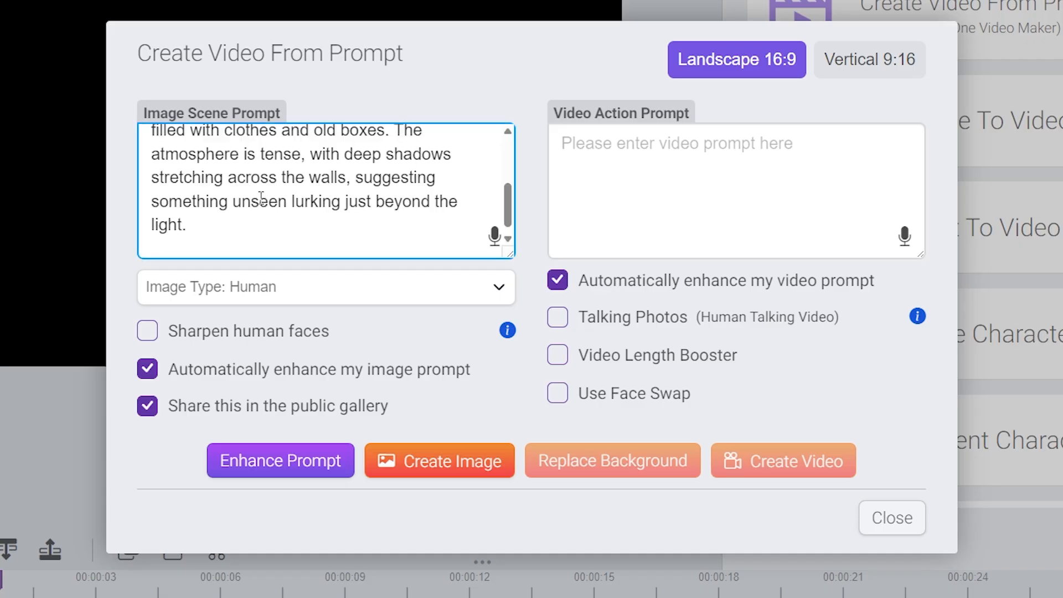
pyautogui.scroll(3, 261, 198)
pyautogui.click(261, 287)
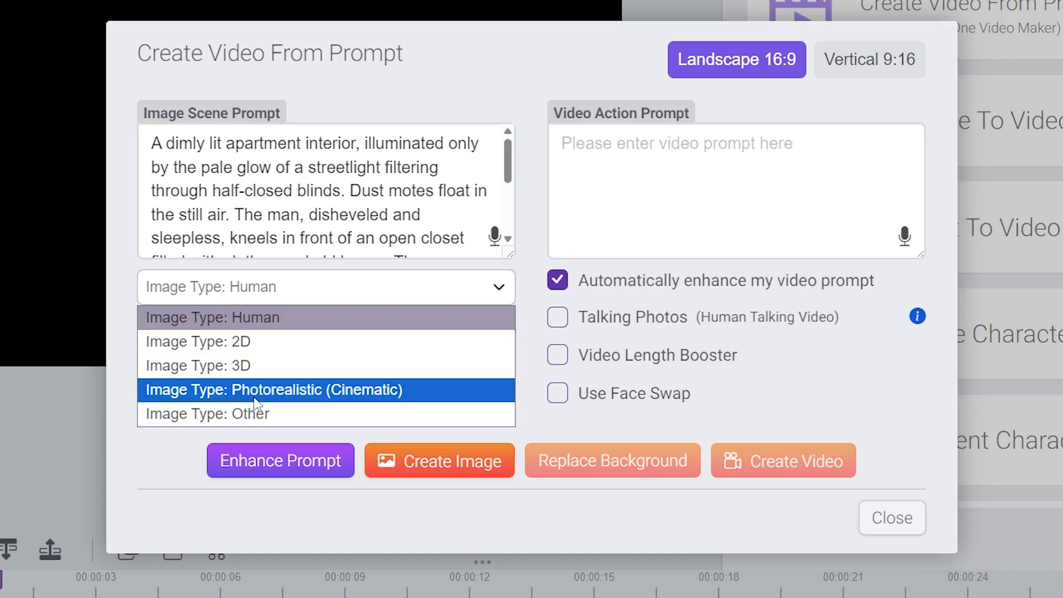
pyautogui.click(285, 390)
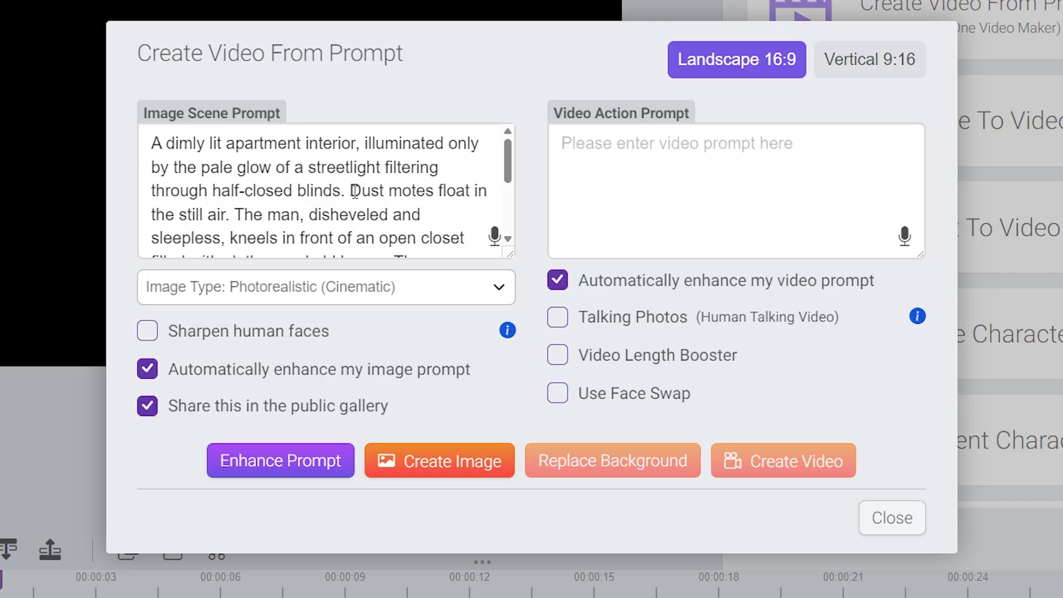
# Step: Review the image prompt, turn off its automatic enhancement, and create the scene image
pyautogui.scroll(-3, 409, 176)
pyautogui.scroll(3, 410, 176)
pyautogui.click(155, 372)
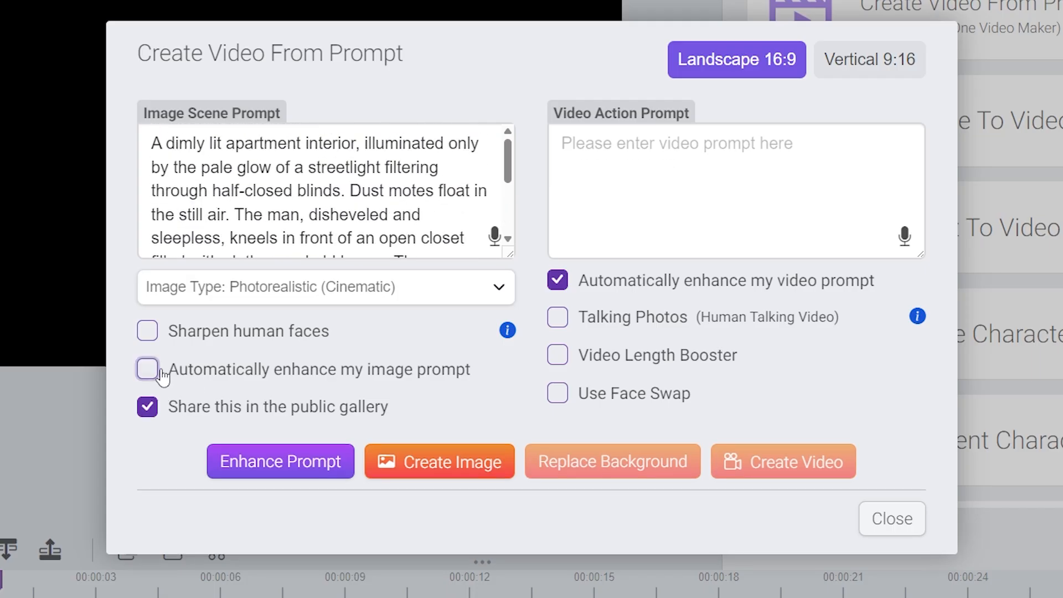
pyautogui.click(407, 458)
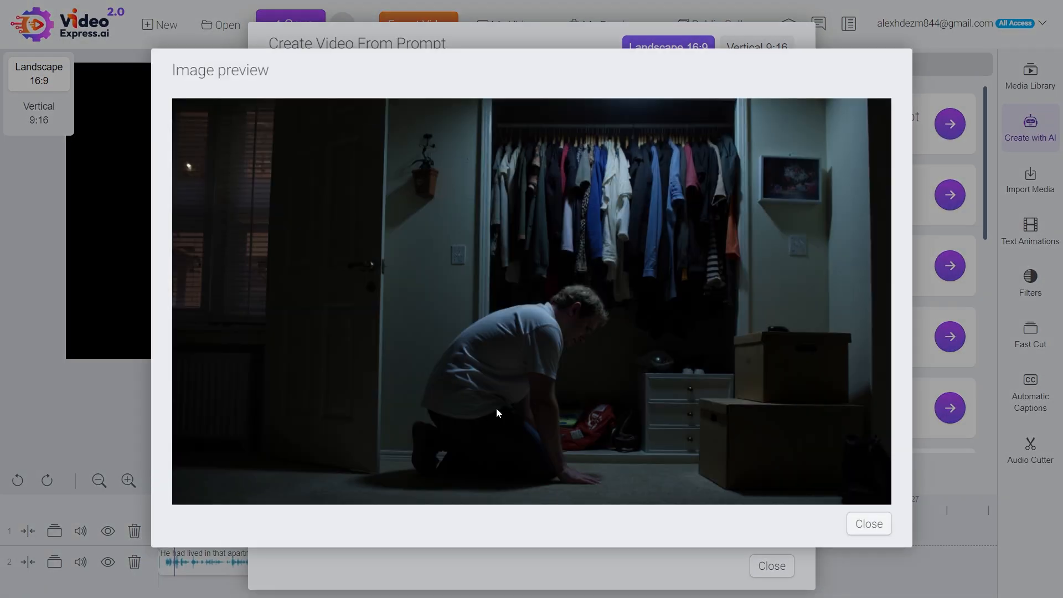
# Step: Generate further variations of the apartment scene image from the same prompt and compare them with the first one
pyautogui.click(873, 529)
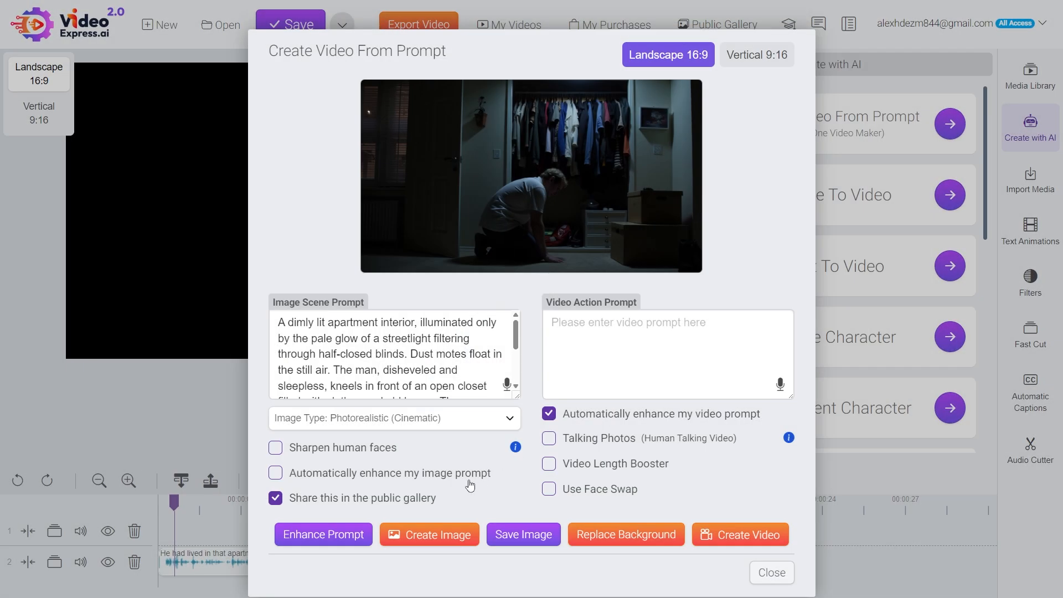
pyautogui.click(447, 536)
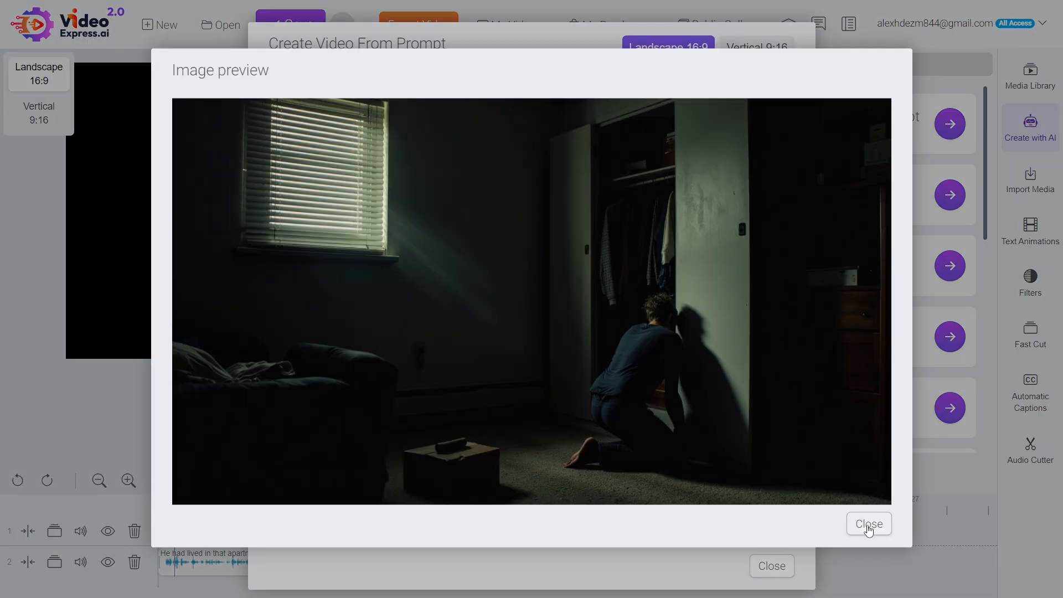
pyautogui.click(870, 527)
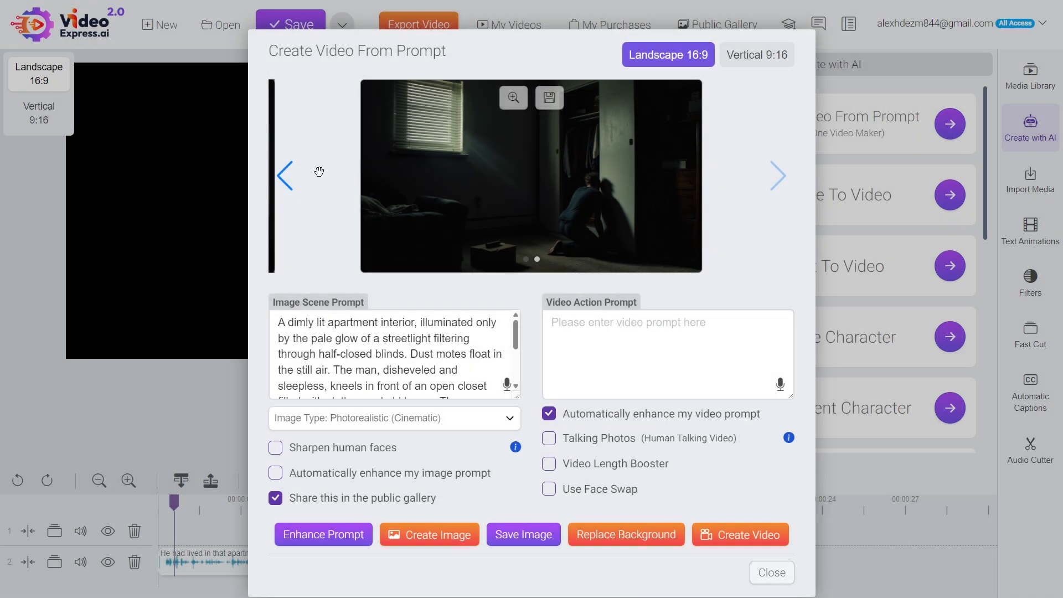
pyautogui.click(288, 176)
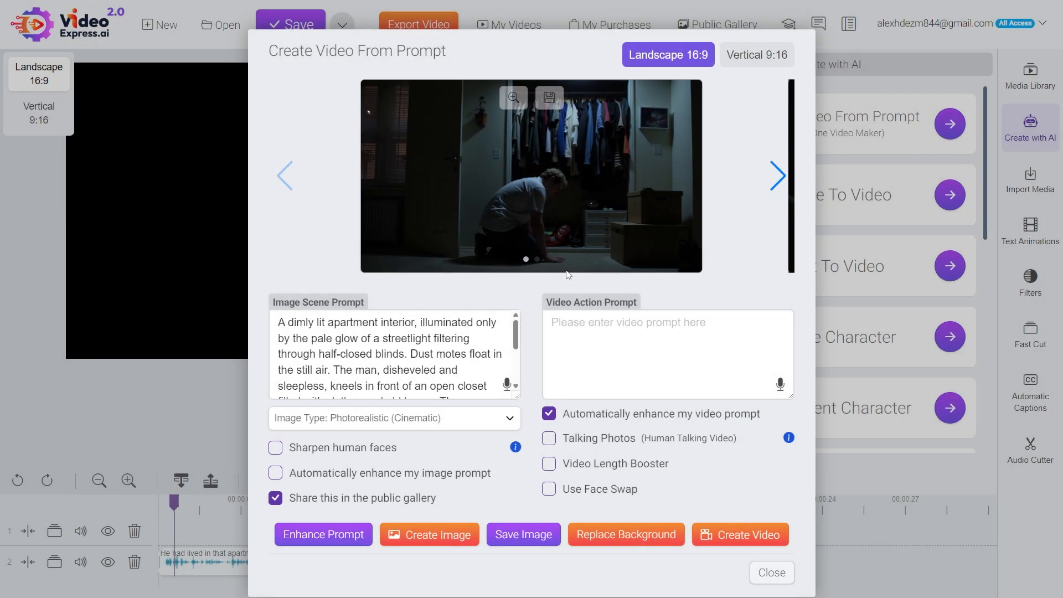
pyautogui.click(443, 535)
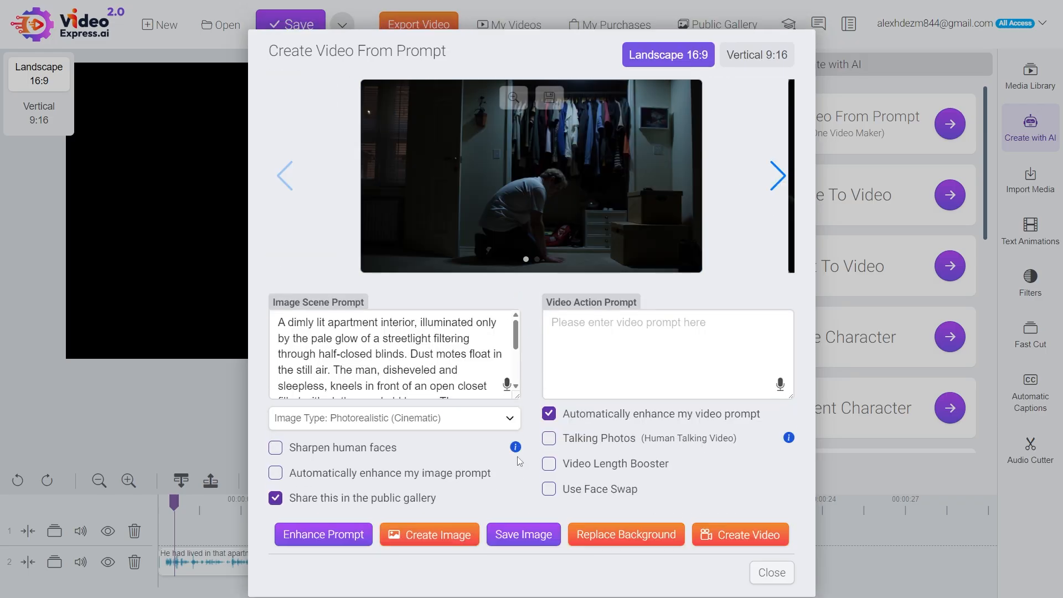
pyautogui.click(437, 535)
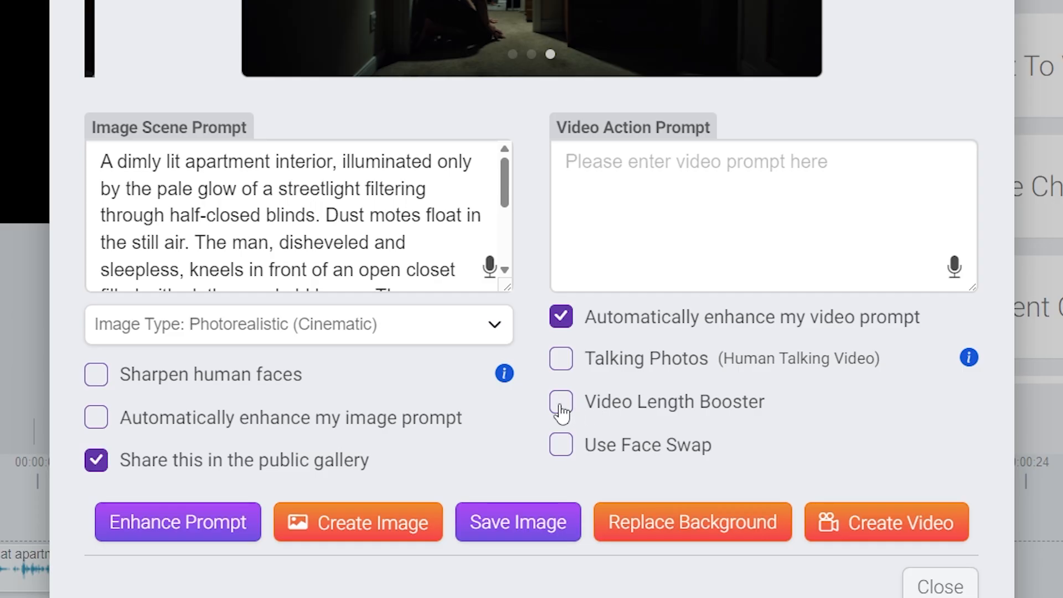
# Step: Create two videos from the newest apartment image, one with Video Length Booster on and one with it off, and close the creation form
pyautogui.click(561, 404)
pyautogui.click(860, 531)
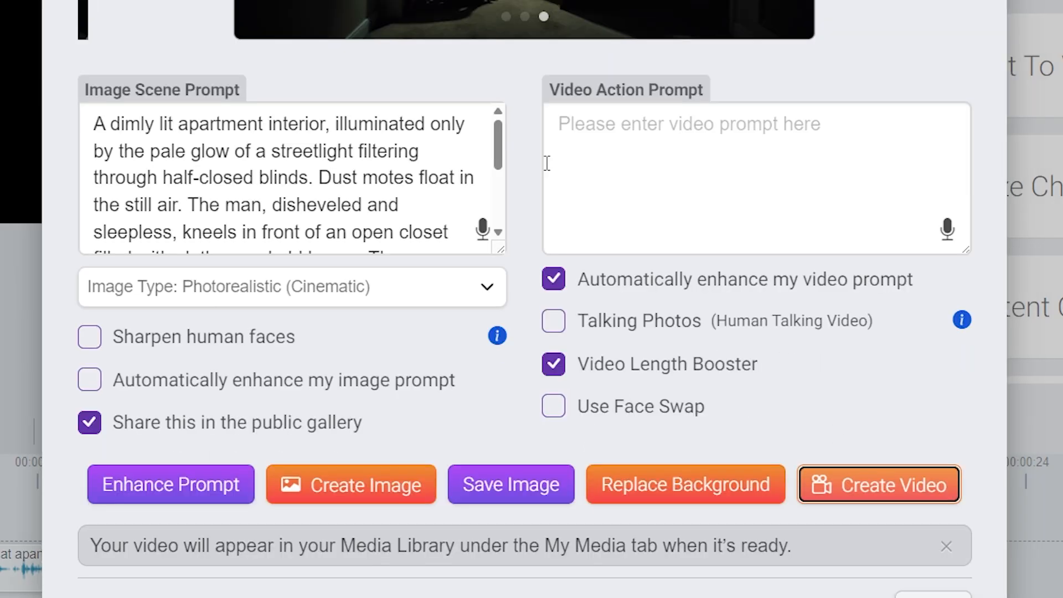
pyautogui.click(552, 365)
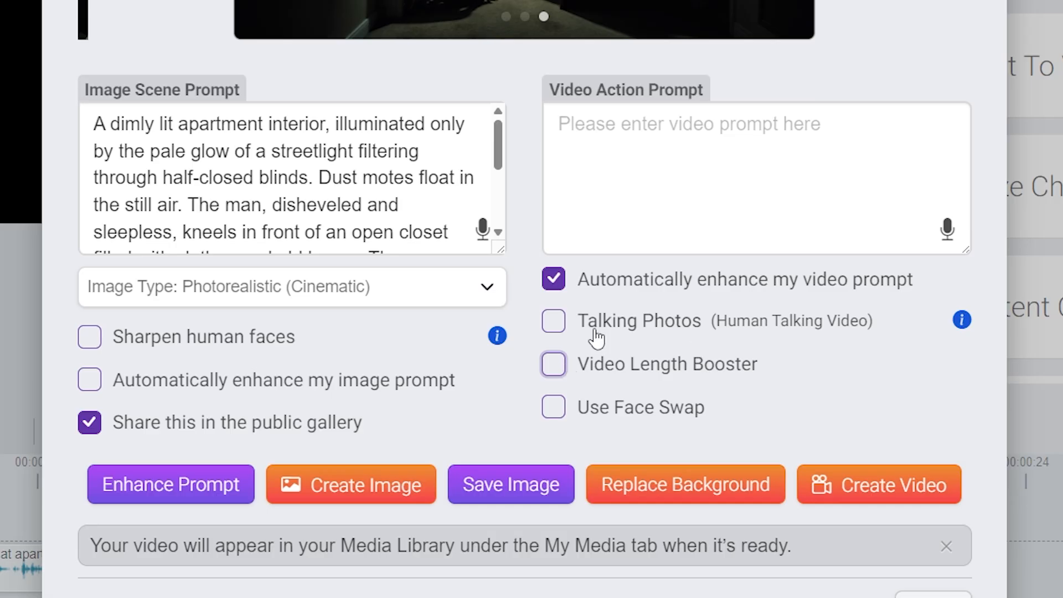
pyautogui.click(866, 484)
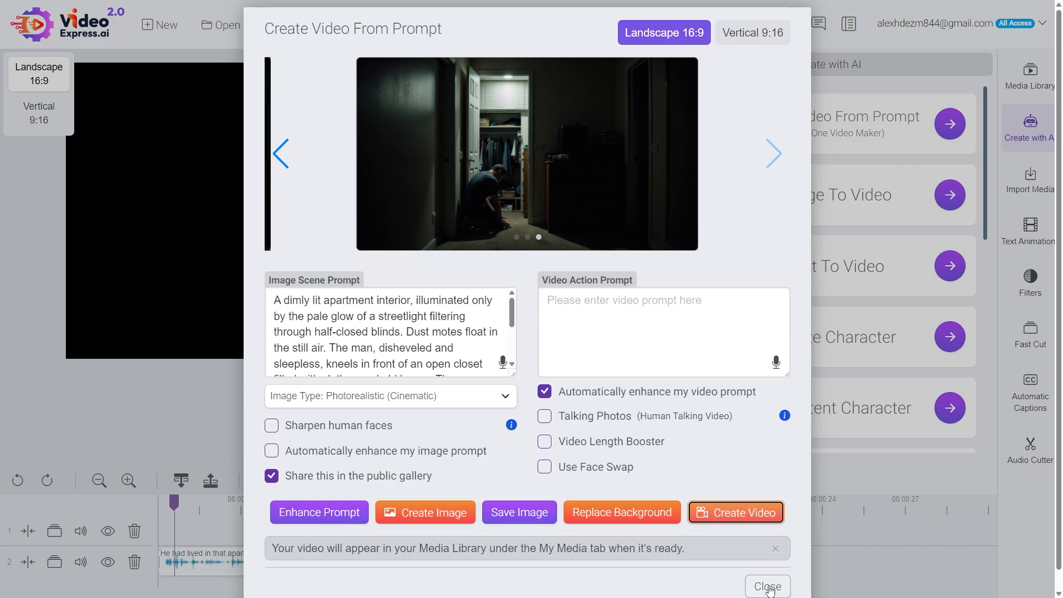
pyautogui.click(933, 595)
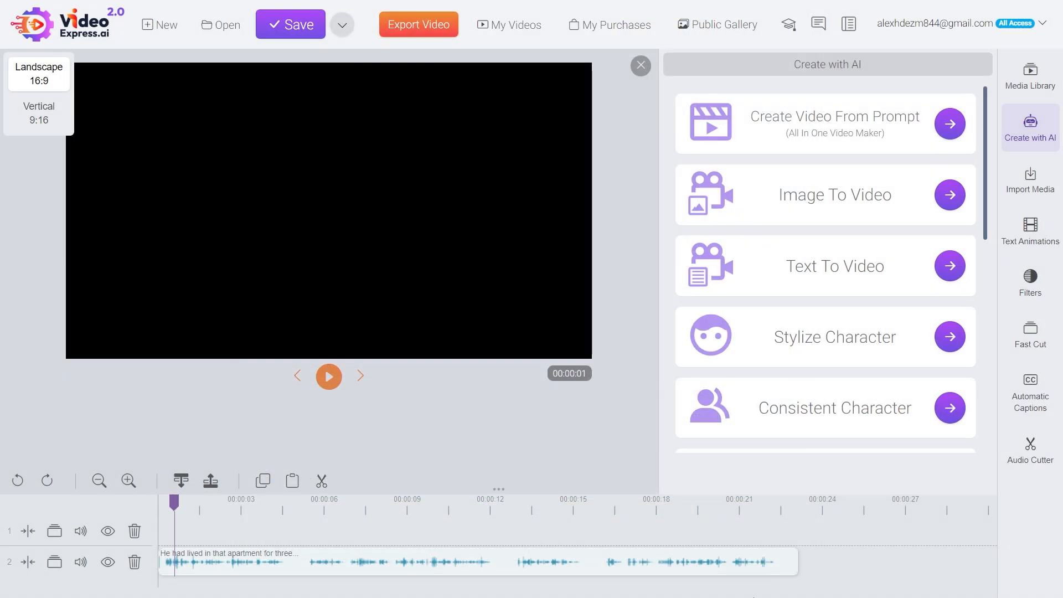
# Step: Check the progress of the new clips in the My AI Videos folder of the media library
pyautogui.click(1042, 90)
pyautogui.scroll(-3, 772, 349)
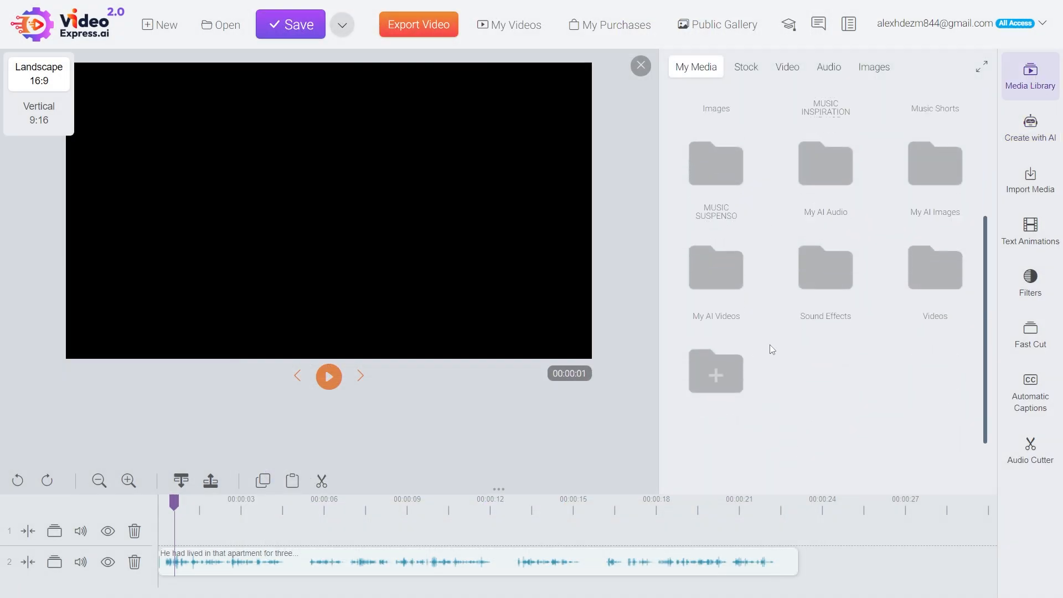
pyautogui.click(707, 300)
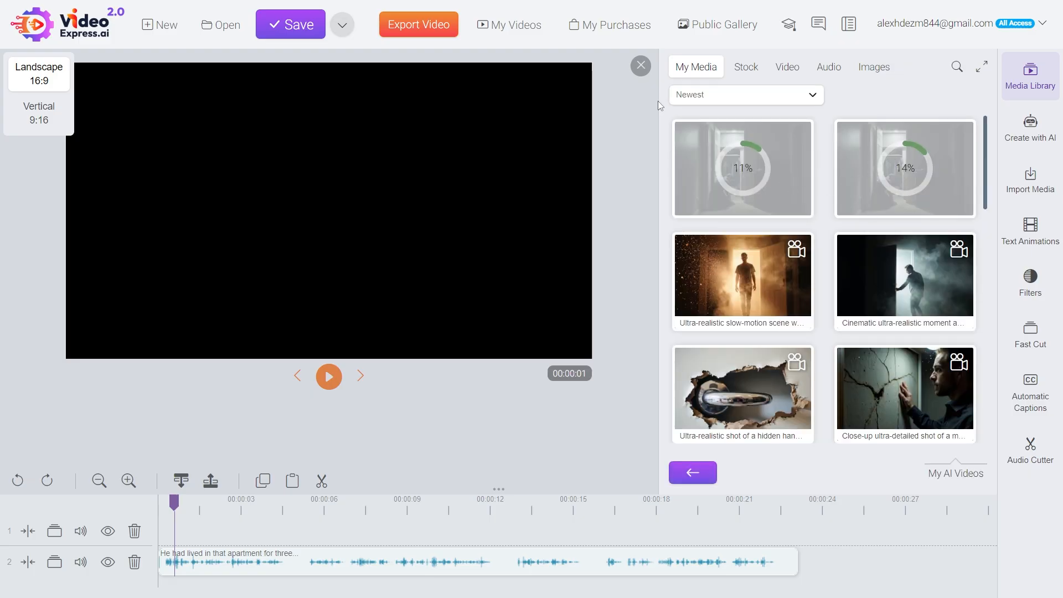
pyautogui.click(641, 65)
# Step: Copy the text of scene prompt 2, "The Accidental Discovery", from the Google Docs document and return to Video Express
pyautogui.press('F11')
pyautogui.click(243, 5)
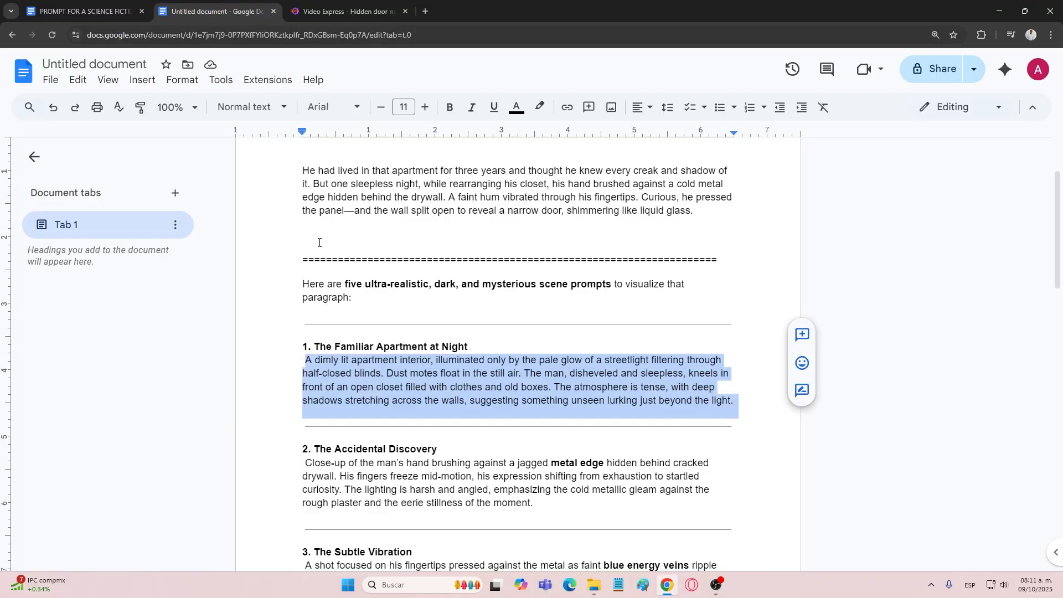
pyautogui.scroll(-5, 350, 279)
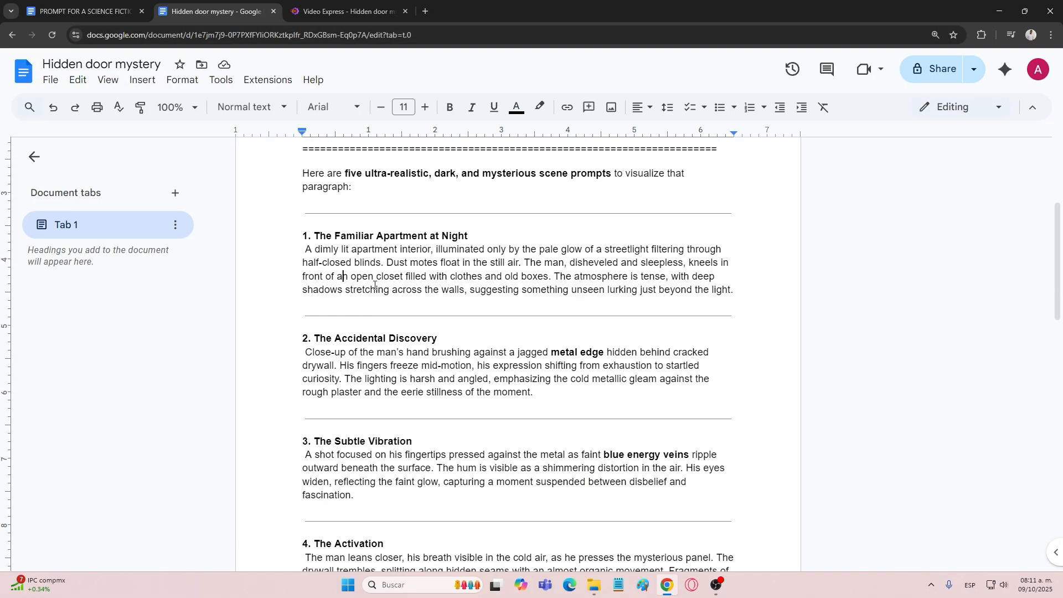
pyautogui.moveTo(307, 352); pyautogui.dragTo(534, 394)
pyautogui.click(343, 11)
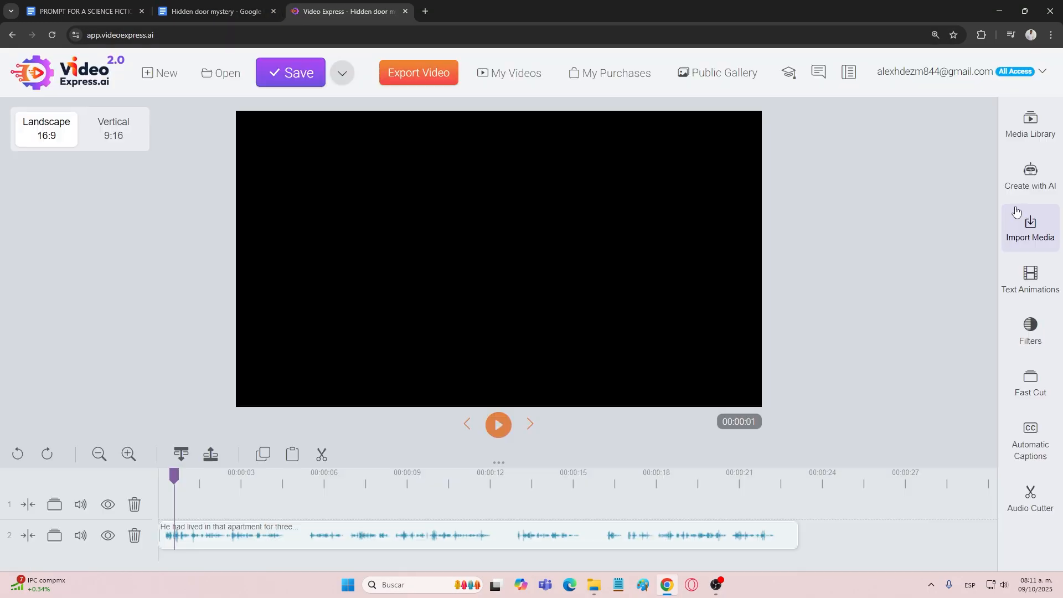
# Step: Open Create Video From Prompt and paste the copied cracked drywall scene as the image scene prompt
pyautogui.click(1031, 176)
pyautogui.click(949, 172)
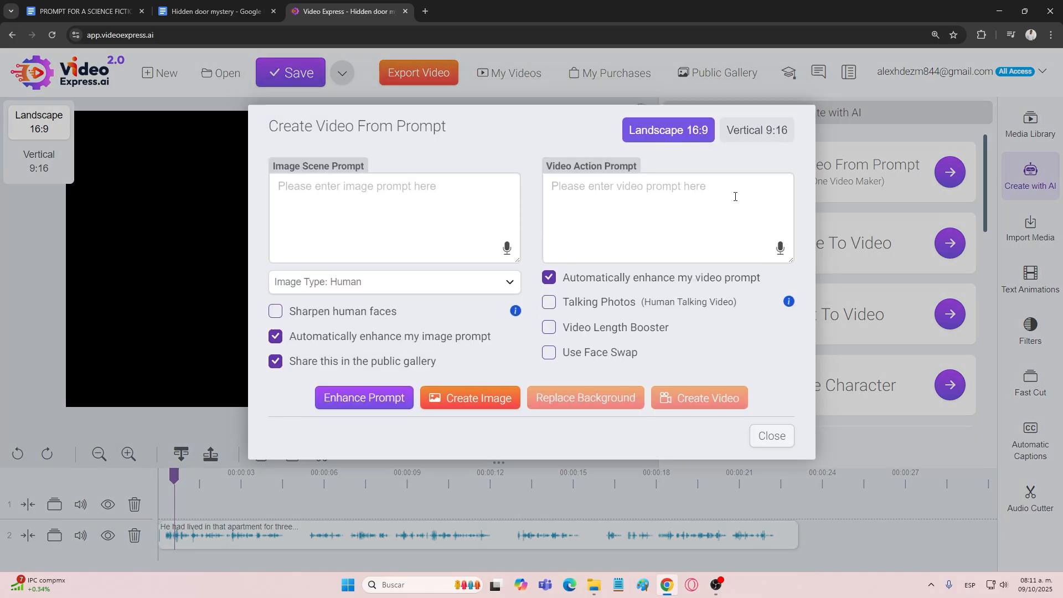
pyautogui.click(501, 225)
pyautogui.hotkey('ctrl', 'v')
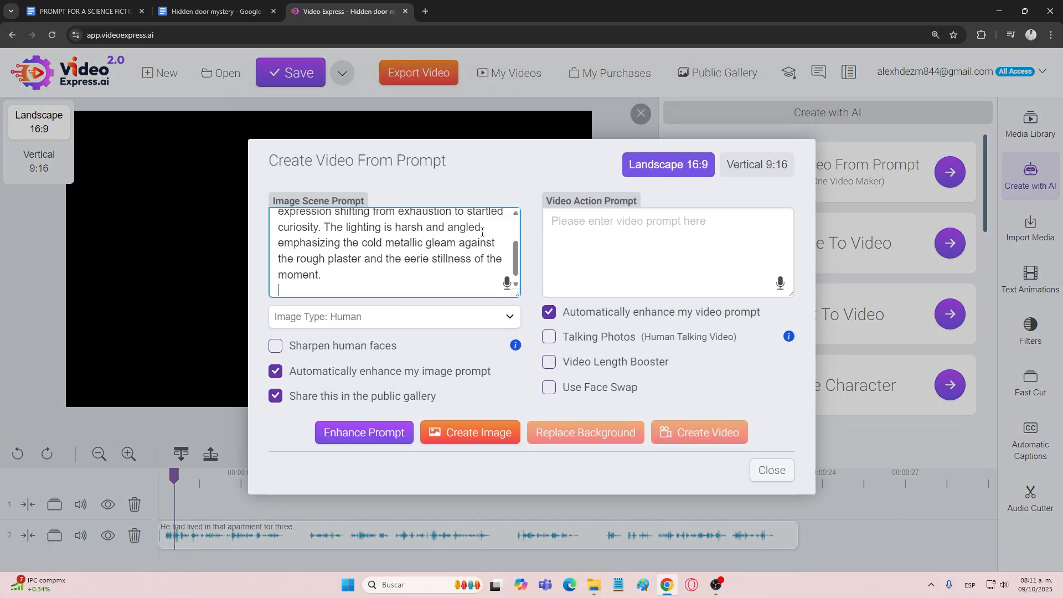
# Step: Keep the image type Human, turn off automatic image prompt enhancement, and create the scene image
pyautogui.click(386, 318)
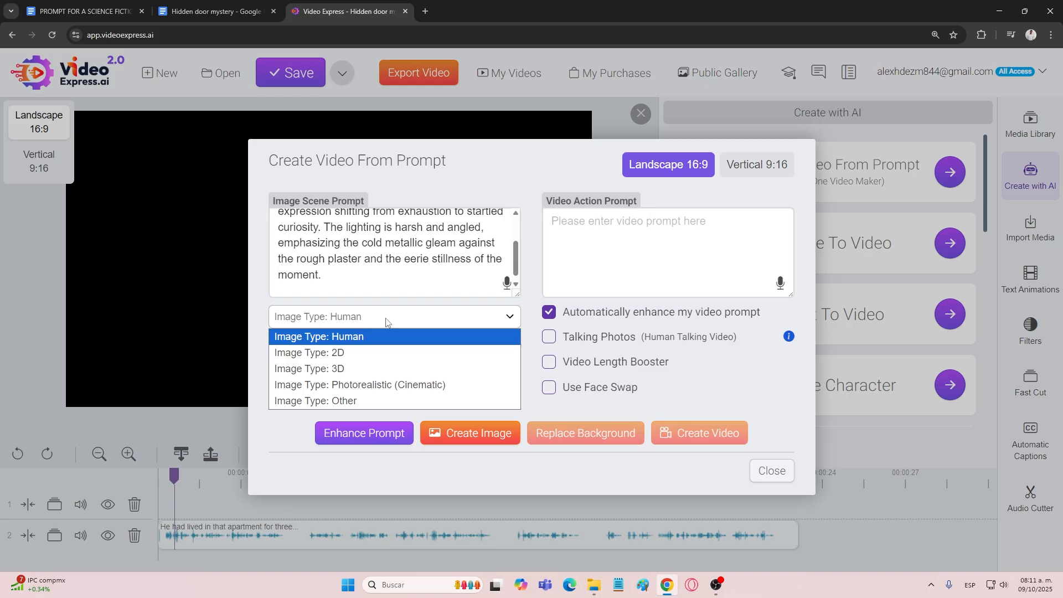
pyautogui.press('F11')
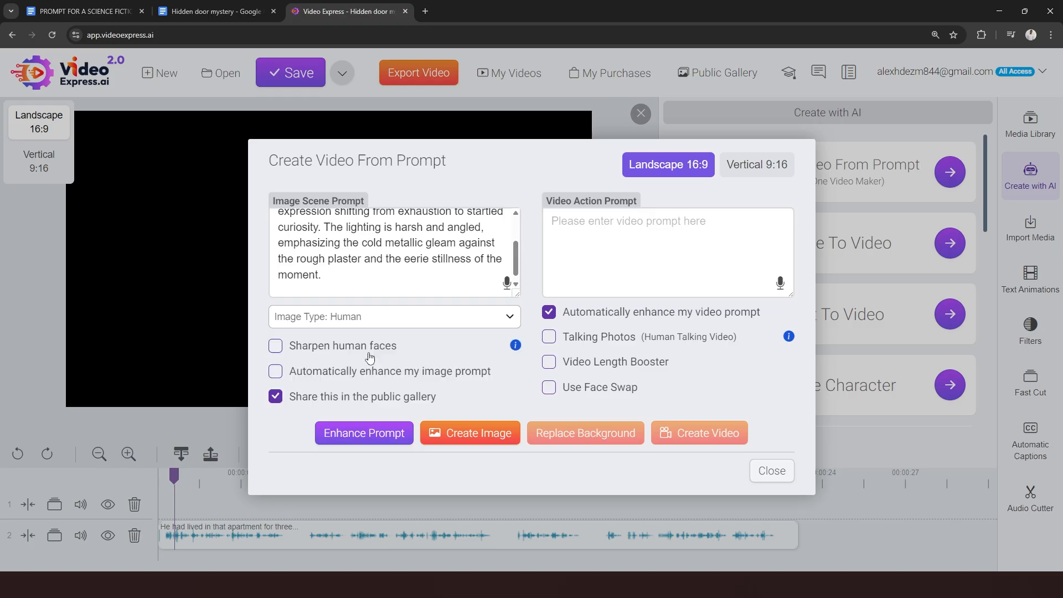
pyautogui.click(371, 273)
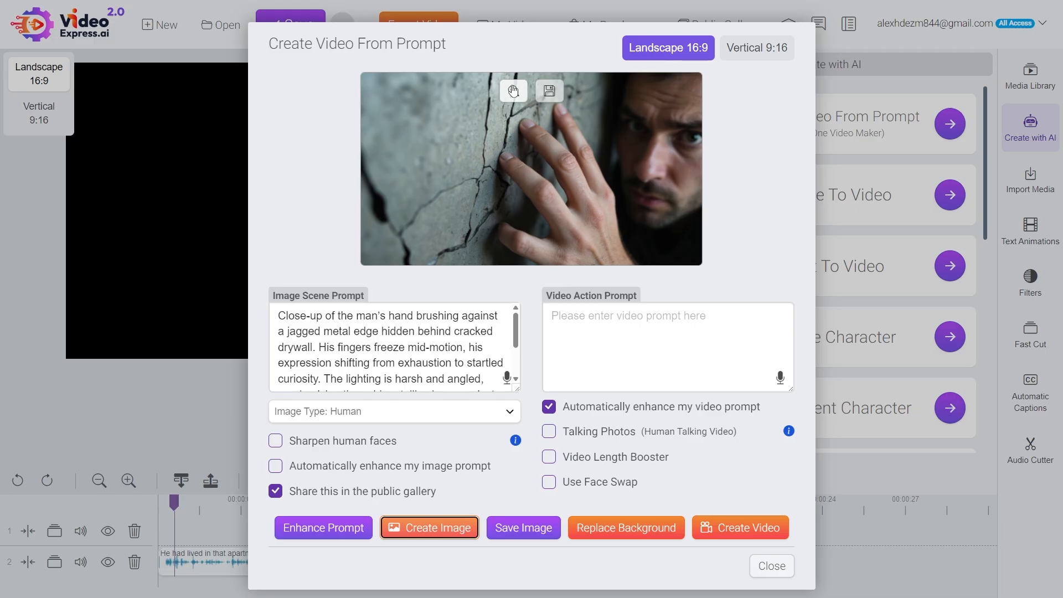
# Step: Preview the image of the hand on the cracked wall and create a video from it with Video Length Booster on
pyautogui.click(530, 128)
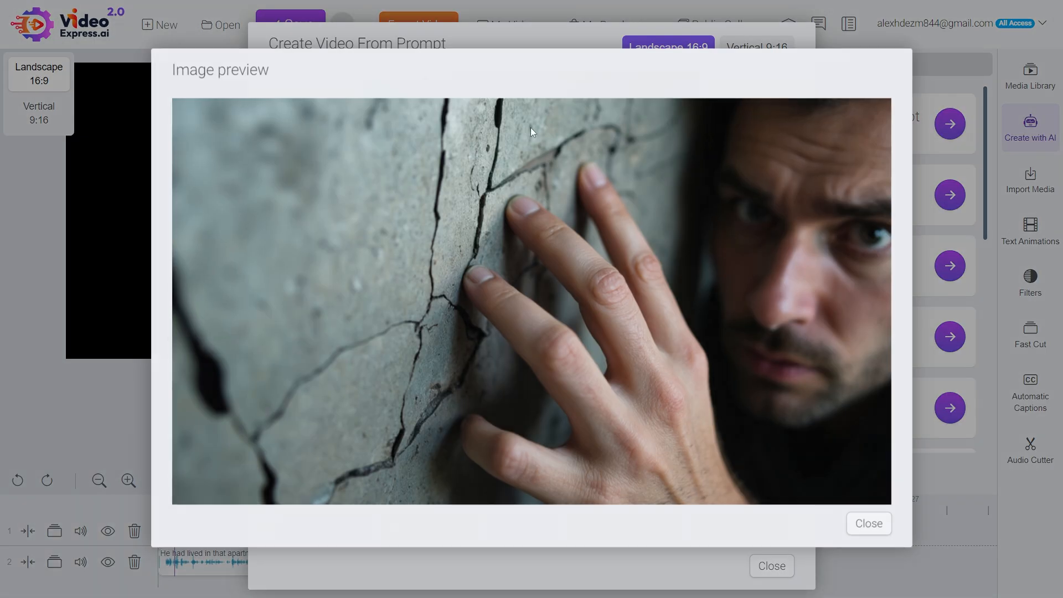
pyautogui.click(868, 523)
pyautogui.click(748, 533)
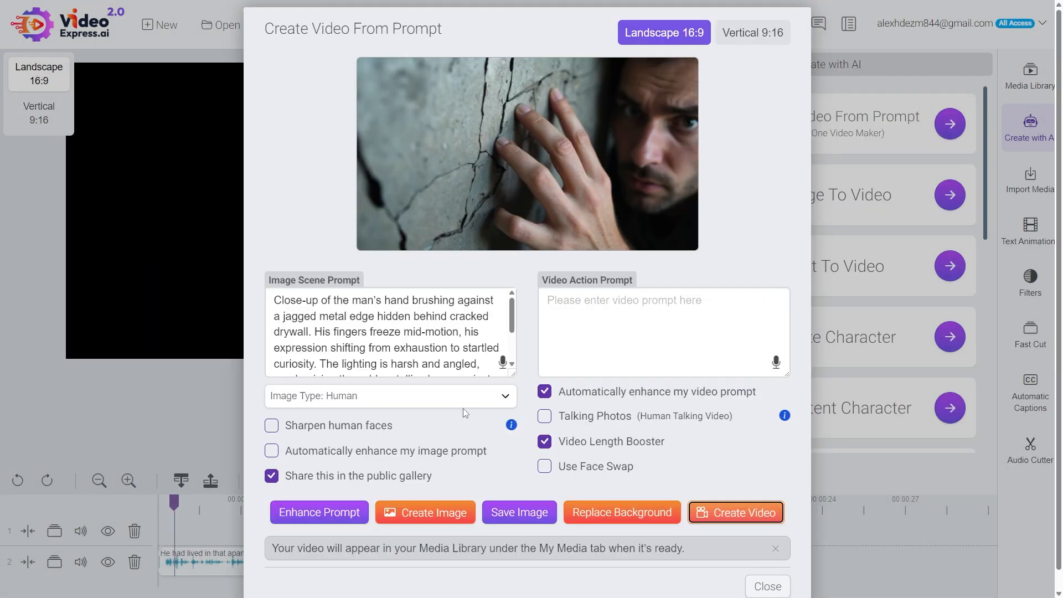
# Step: Set the image type to 2D, create another image of the cracked drywall scene, and preview it enlarged
pyautogui.click(332, 396)
pyautogui.click(331, 432)
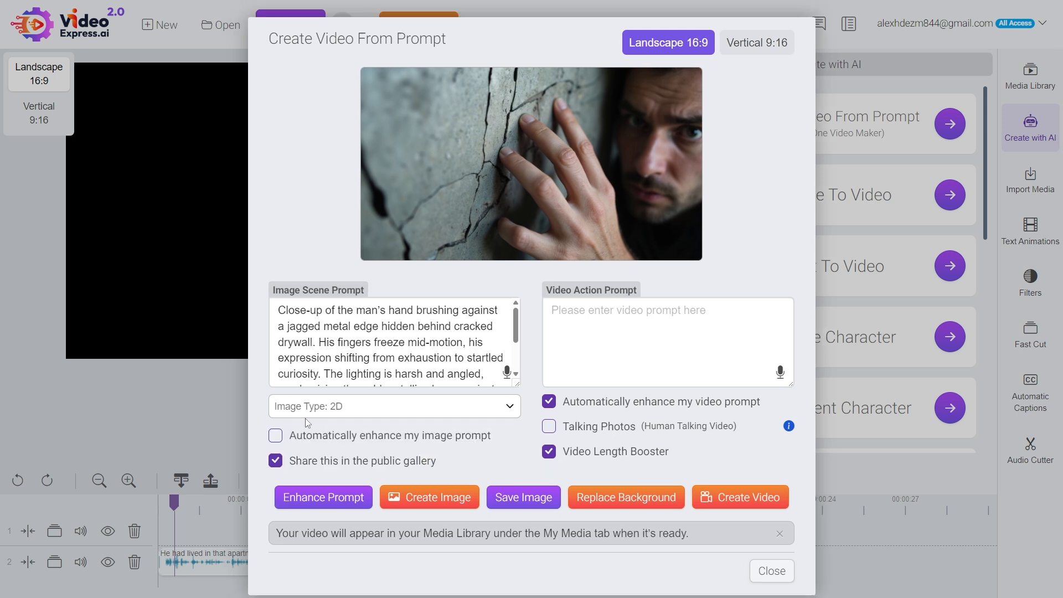
pyautogui.click(447, 497)
pyautogui.scroll(-1, 355, 388)
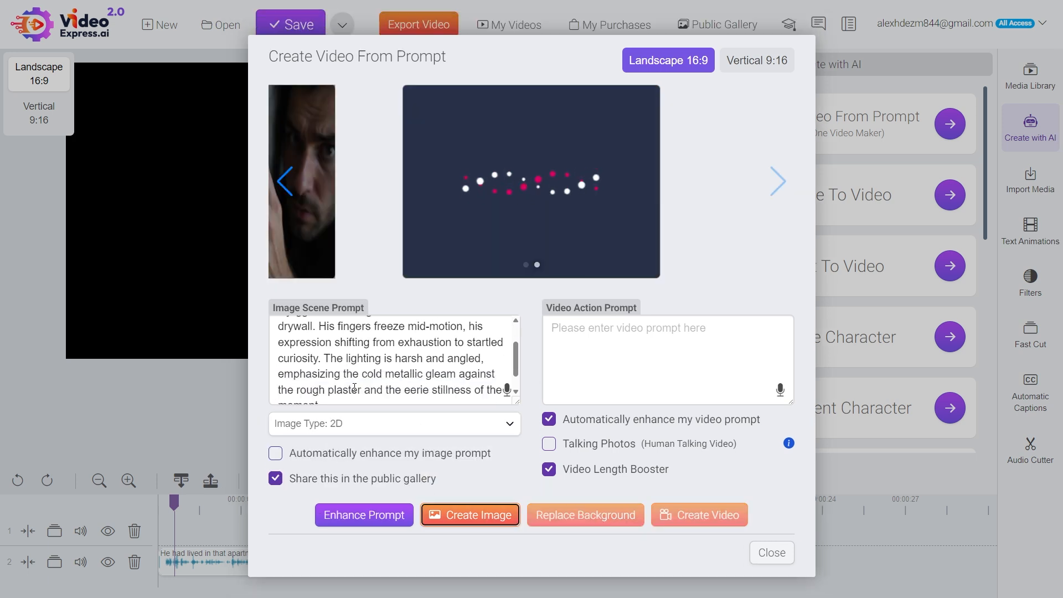
pyautogui.scroll(-1, 355, 388)
pyautogui.moveTo(522, 155)
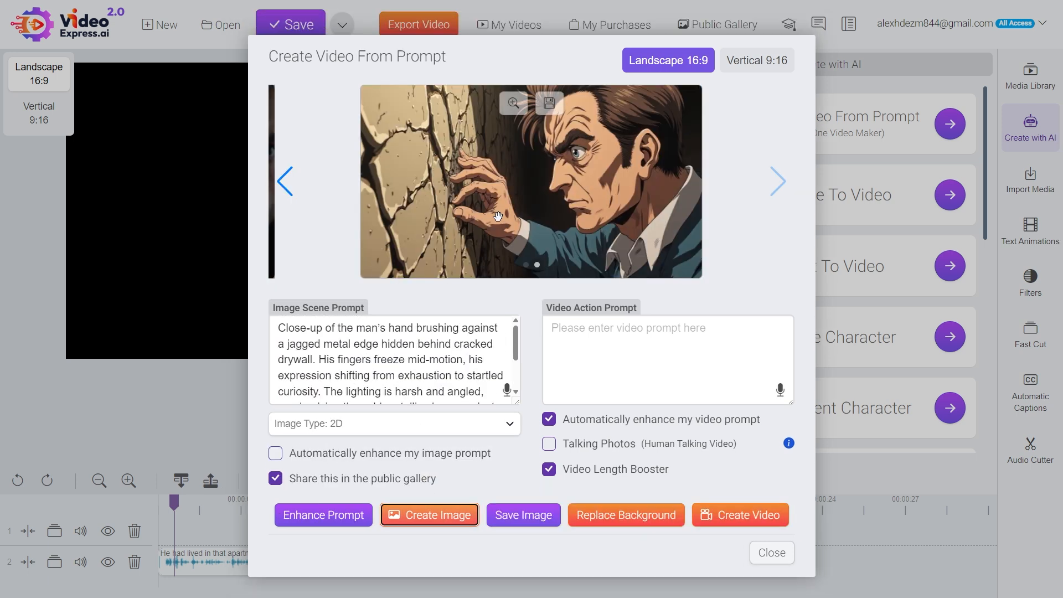
pyautogui.click(512, 104)
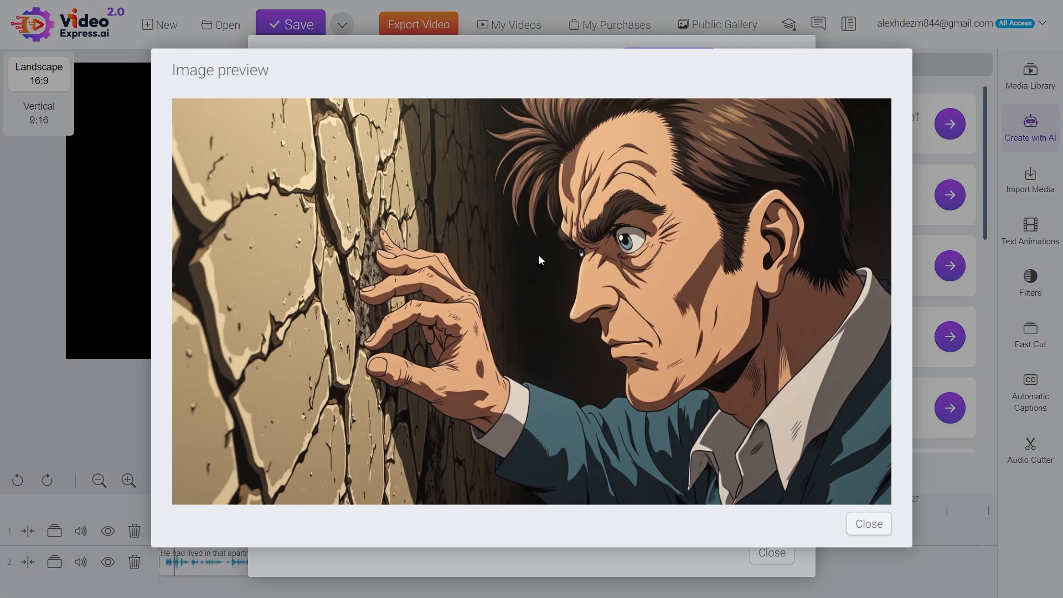
pyautogui.click(863, 530)
# Step: Set the image type to 3D, create a version of the cracked drywall scene, and preview it enlarged
pyautogui.click(412, 431)
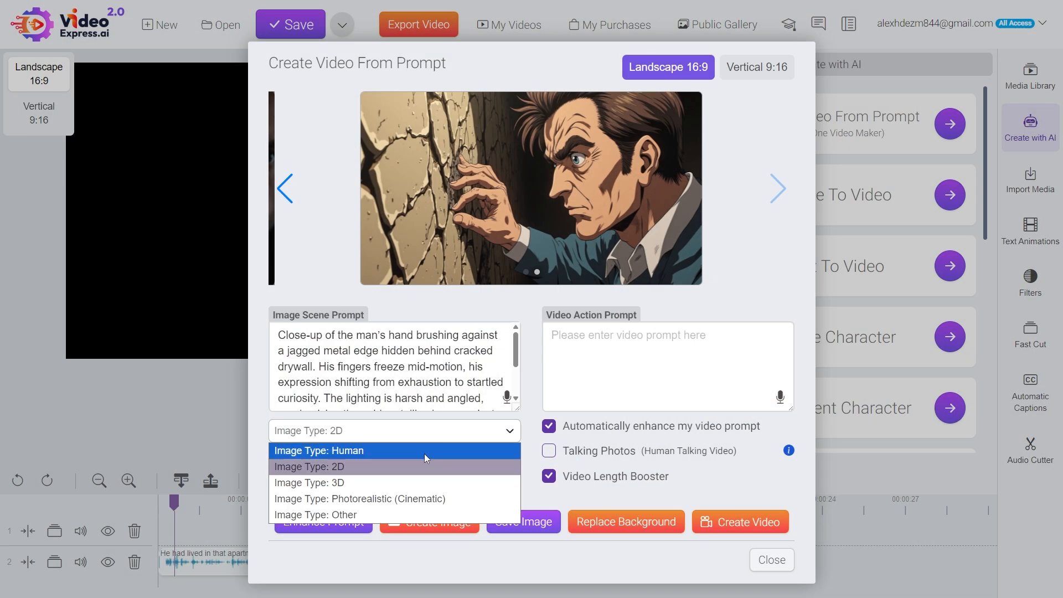
pyautogui.click(415, 483)
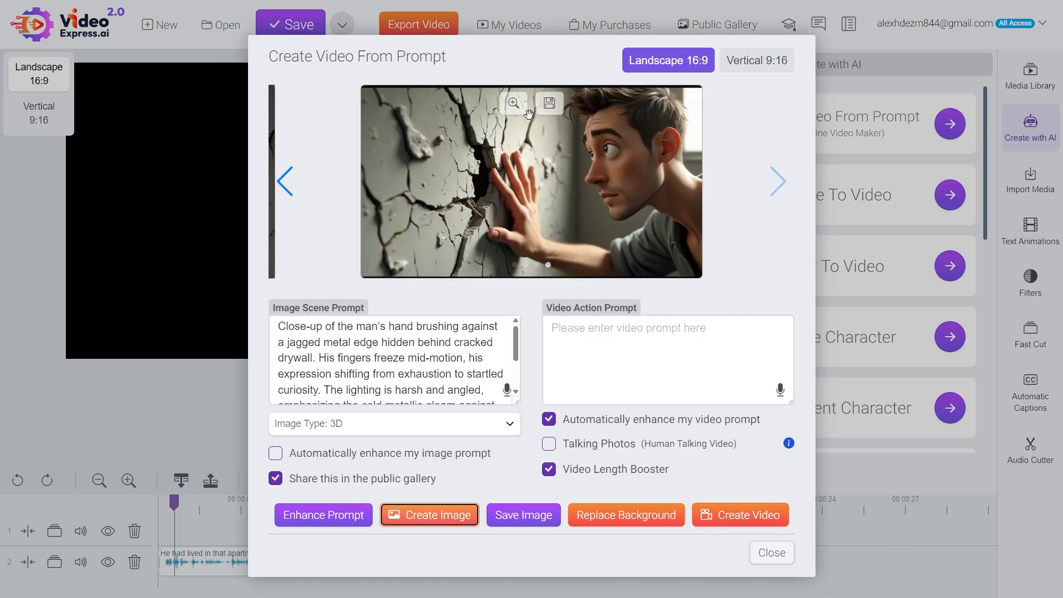
pyautogui.click(512, 104)
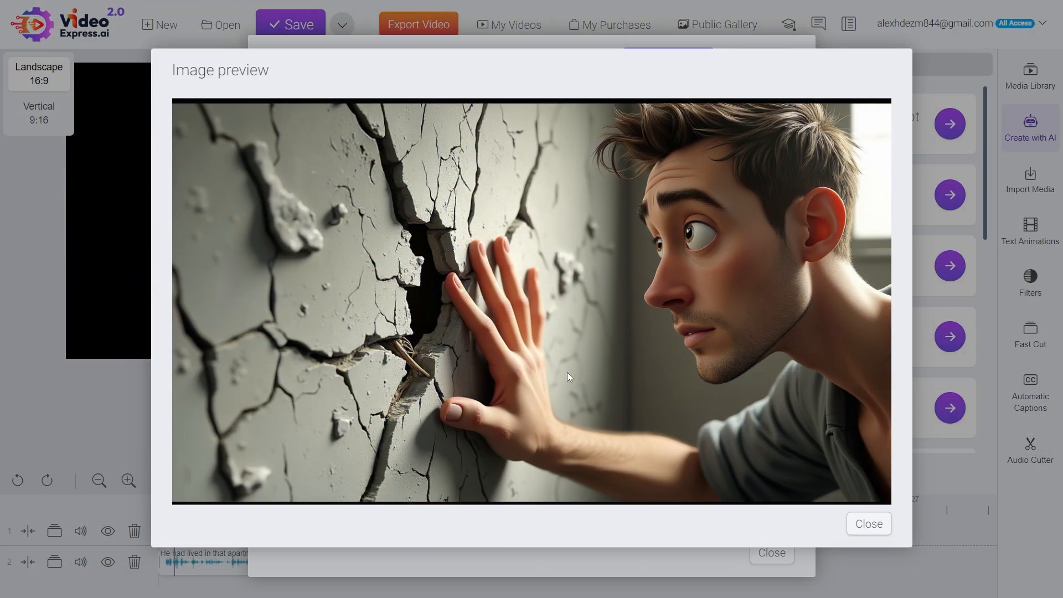
pyautogui.click(869, 524)
pyautogui.click(418, 439)
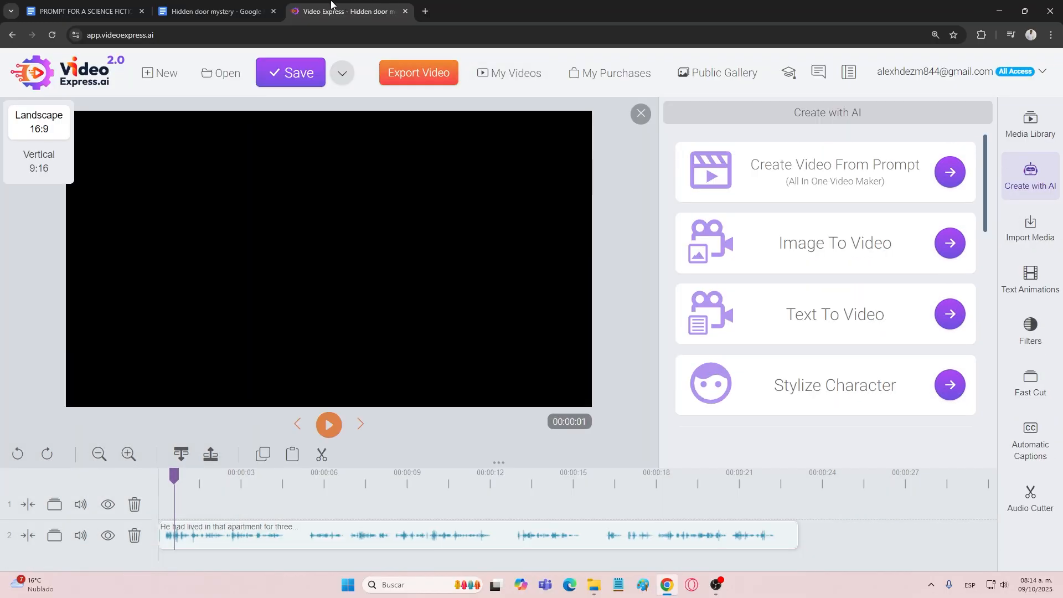
# Step: Switch to the Google Docs document and look through the scene prompts that follow "The Accidental Discovery"
pyautogui.click(216, 11)
pyautogui.scroll(-4, 567, 344)
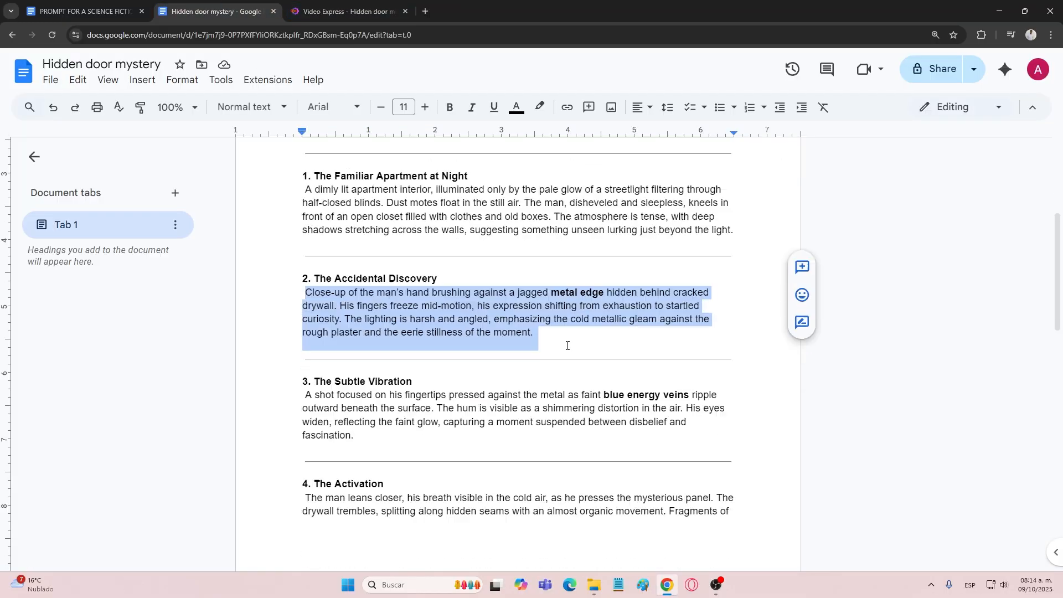
pyautogui.click(550, 289)
pyautogui.moveTo(511, 247); pyautogui.dragTo(490, 247)
pyautogui.click(294, 220)
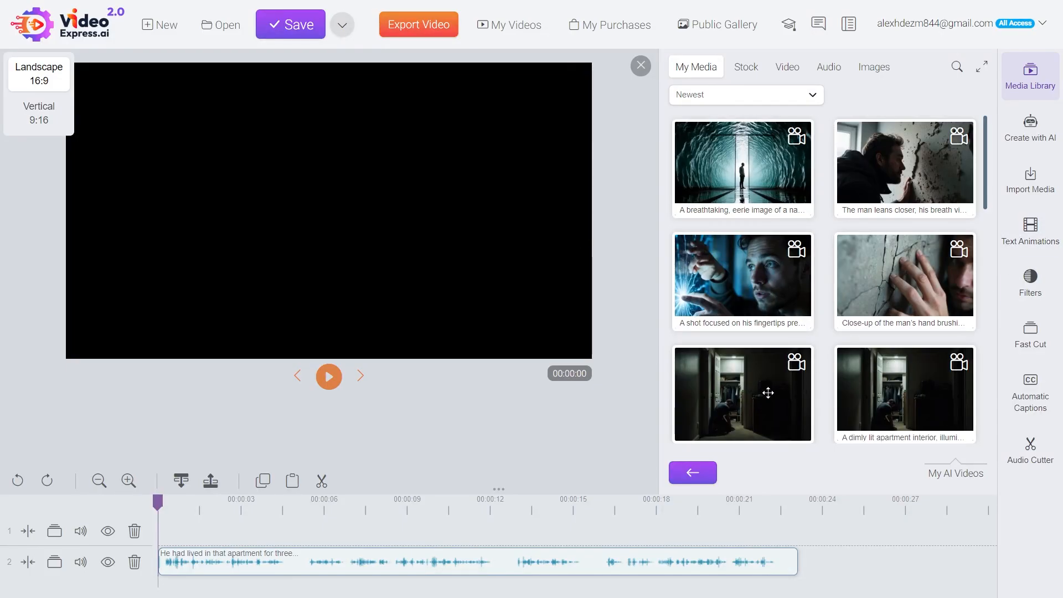
# Step: Play both apartment closet clips from the My AI Videos folder one after the other to compare their lengths
pyautogui.rightClick(887, 378)
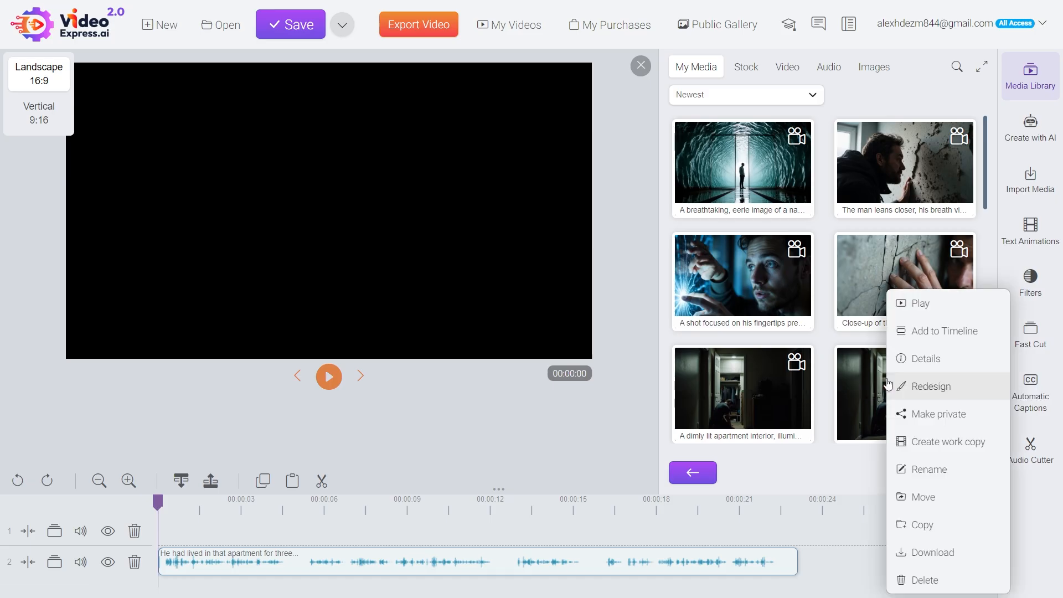
pyautogui.click(903, 304)
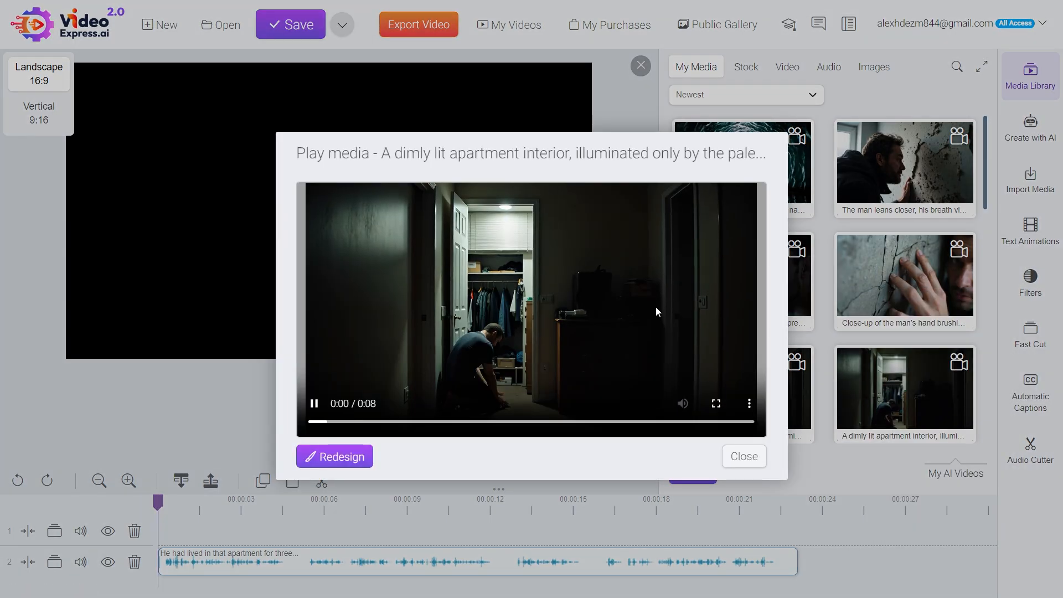
pyautogui.click(744, 456)
pyautogui.rightClick(775, 289)
pyautogui.click(799, 305)
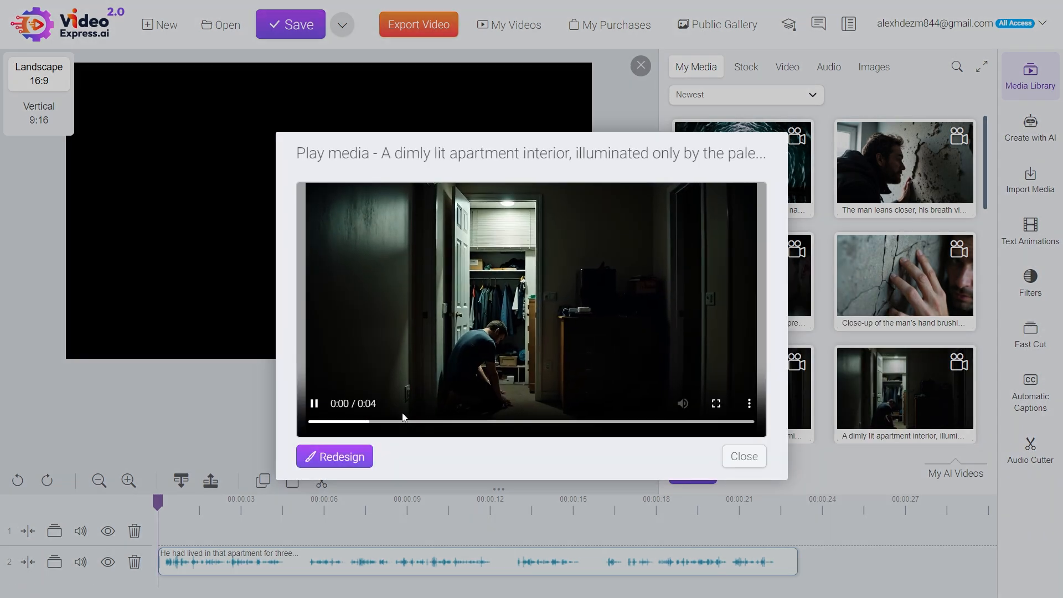
# Step: Add an apartment closet clip to the start of the timeline and place the hand close-up clip after it on track 1
pyautogui.click(737, 455)
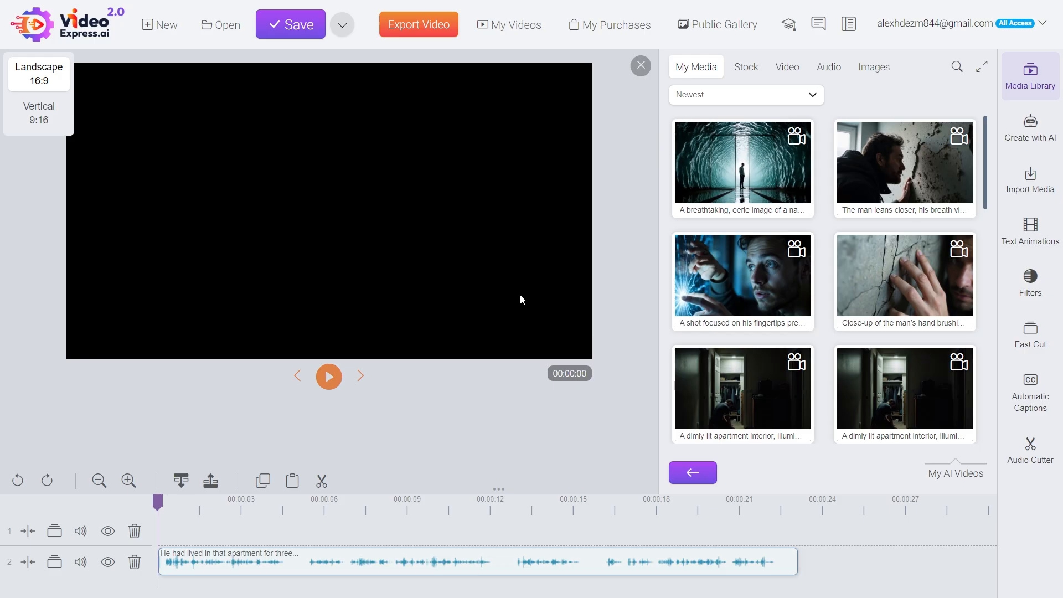
pyautogui.rightClick(891, 331)
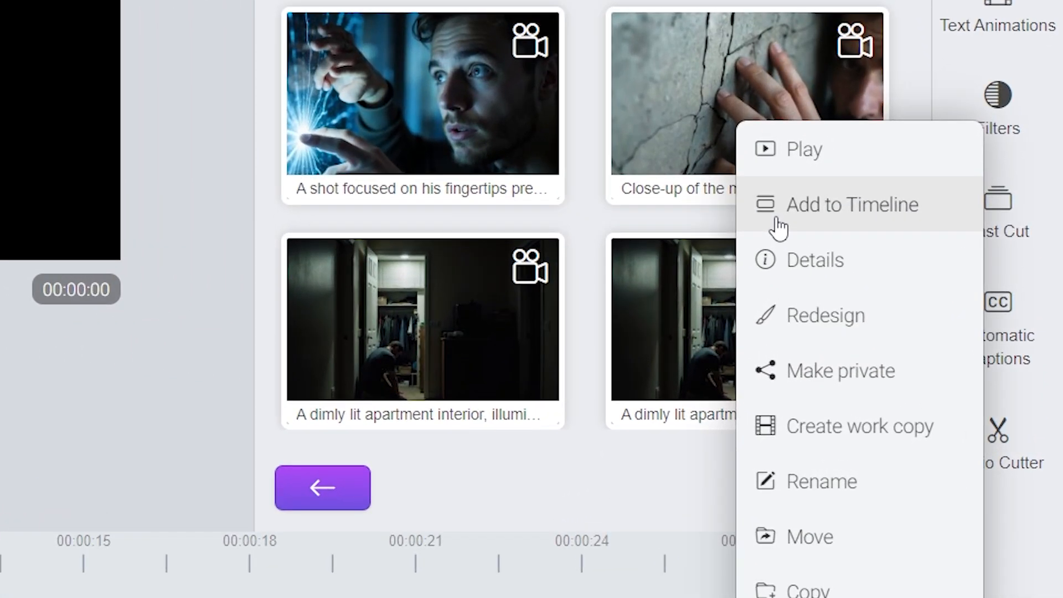
pyautogui.click(778, 227)
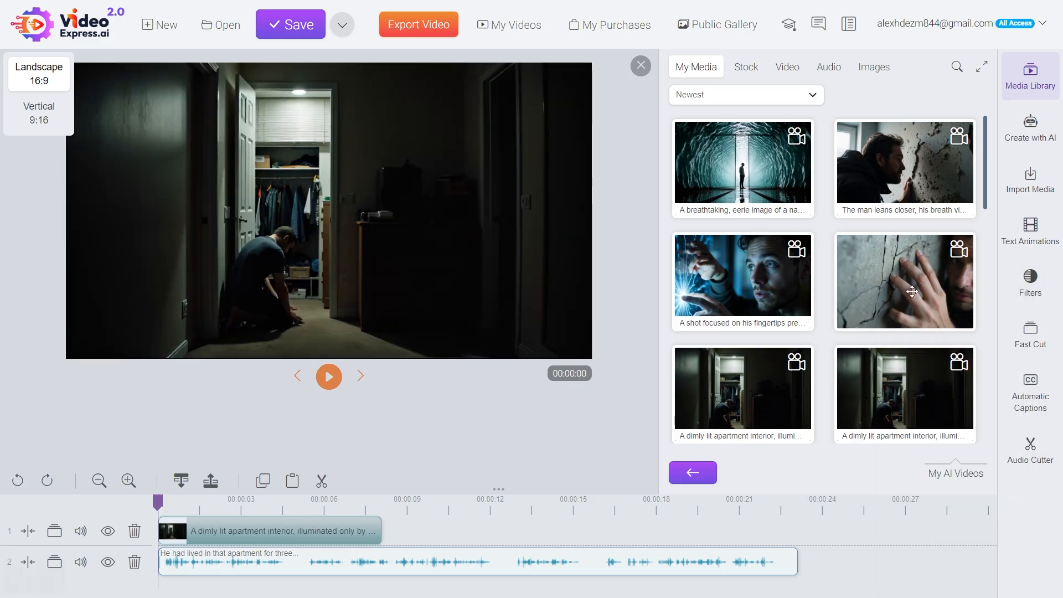
pyautogui.moveTo(912, 285); pyautogui.dragTo(446, 521)
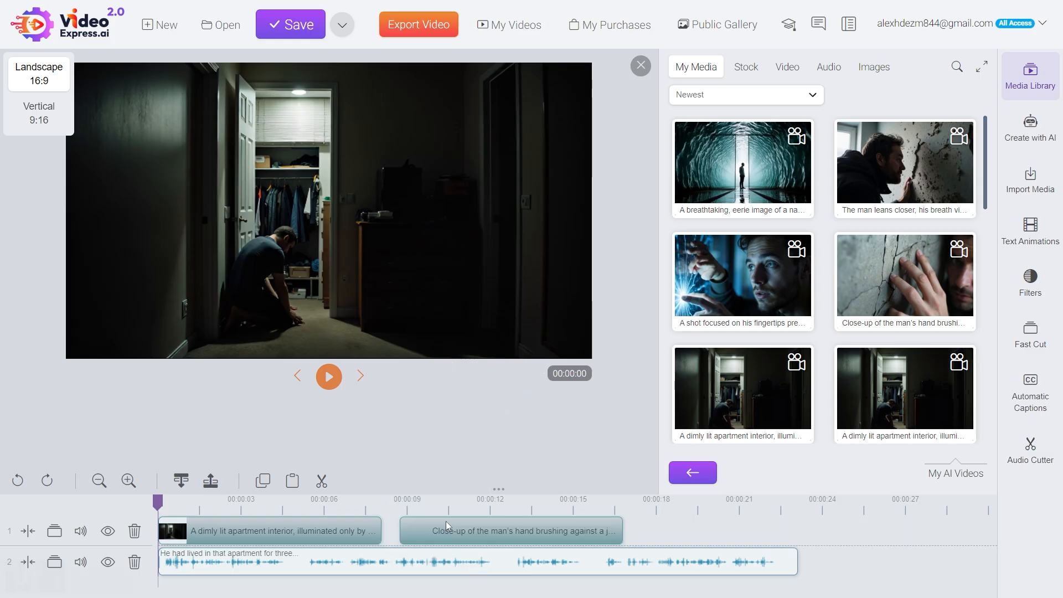
# Step: Line up the glowing fingertips, leaning man and narrow door clips end to end after the hand close-up clip
pyautogui.click(98, 482)
pyautogui.click(99, 490)
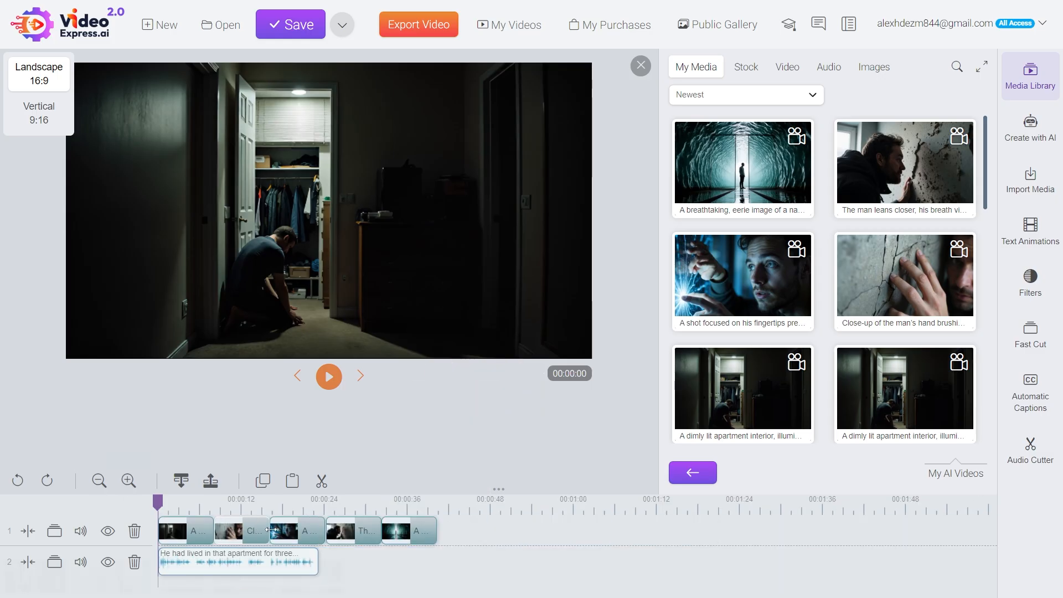
pyautogui.click(128, 482)
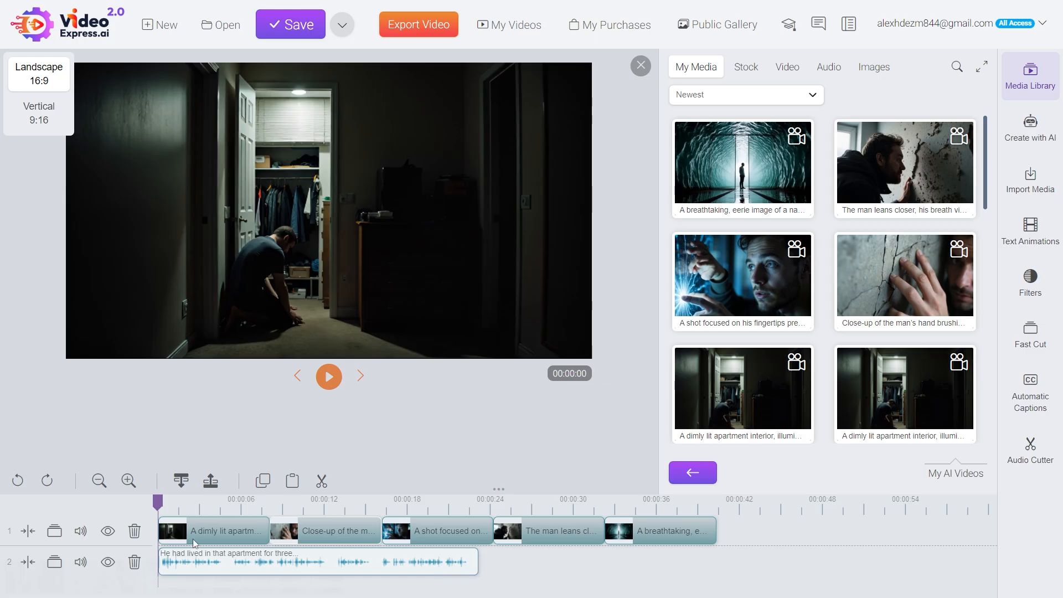
pyautogui.click(128, 484)
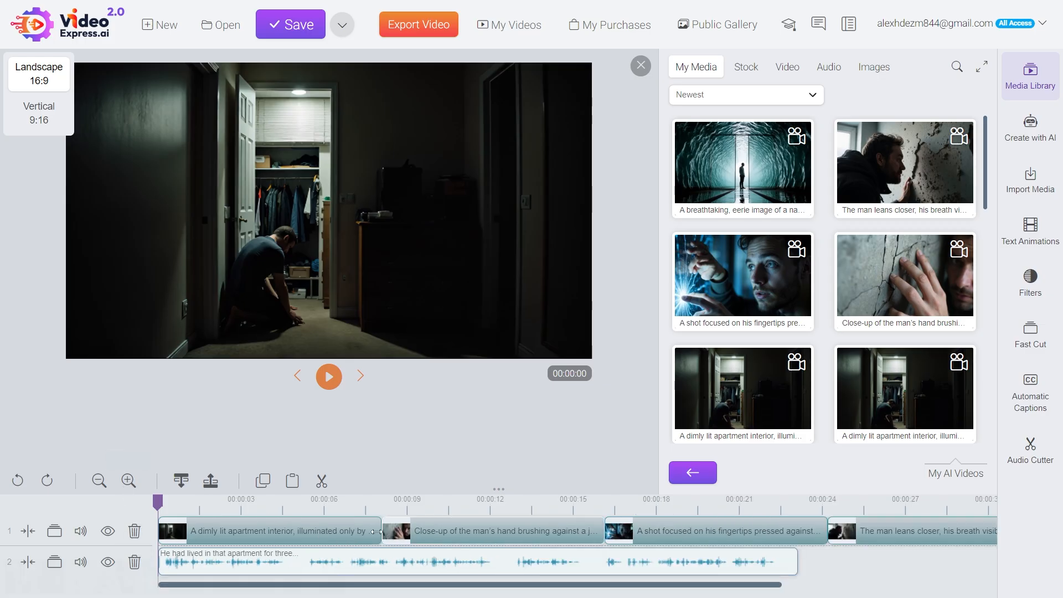
# Step: Play the opening against the narration, trim the apartment clip to about 4 seconds, and move the hand close-up clip up against it
pyautogui.click(329, 379)
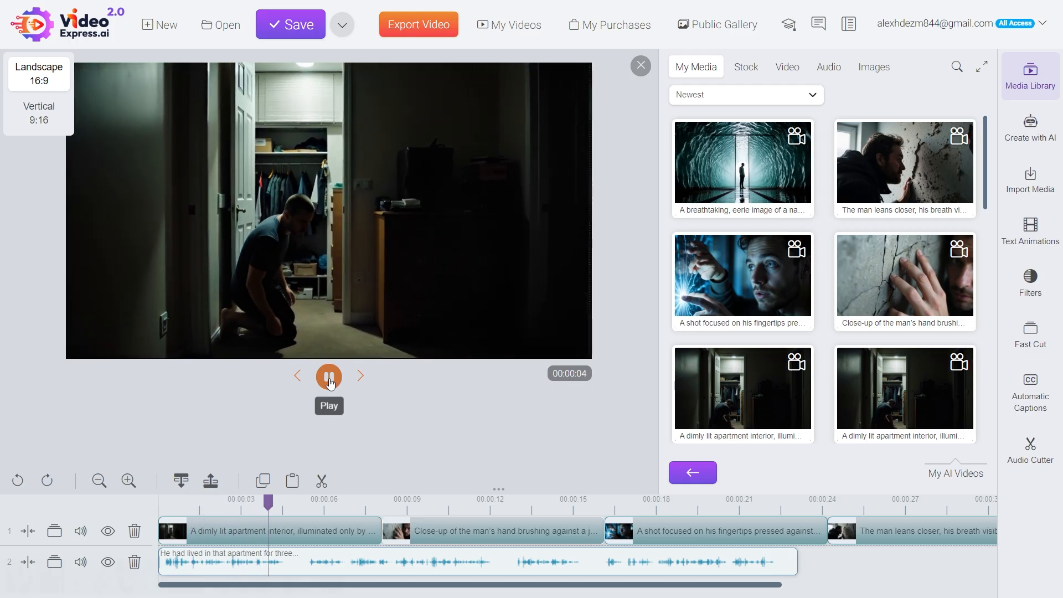
pyautogui.click(330, 380)
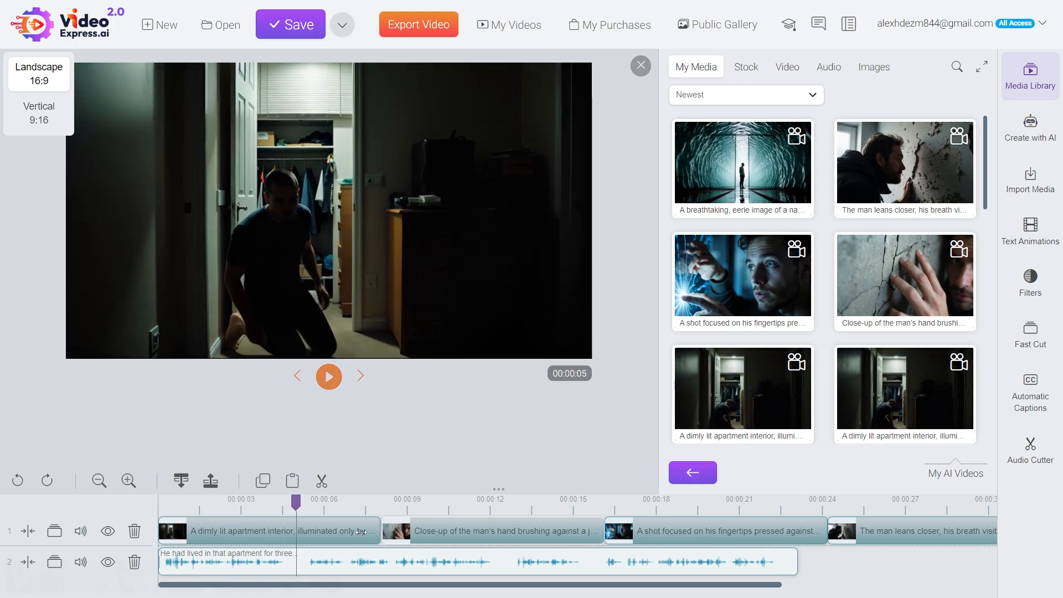
pyautogui.moveTo(361, 531); pyautogui.dragTo(277, 532)
pyautogui.moveTo(405, 531); pyautogui.dragTo(303, 535)
pyautogui.click(329, 382)
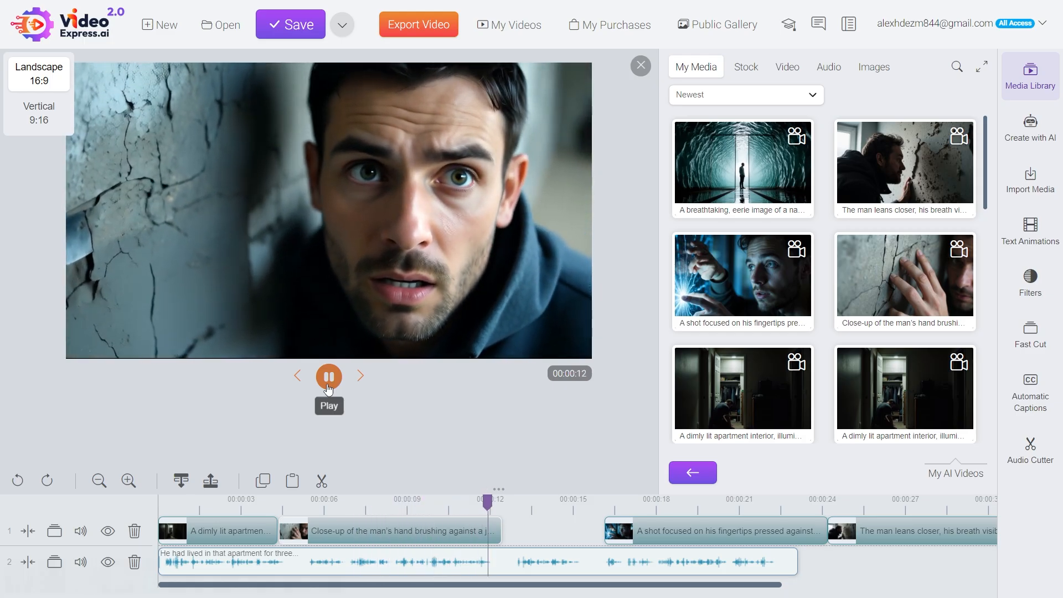
# Step: Shift the hand close-up clip to start at about 6.5 seconds and lengthen the apartment clip toward it
pyautogui.click(329, 376)
pyautogui.moveTo(312, 531); pyautogui.dragTo(371, 530)
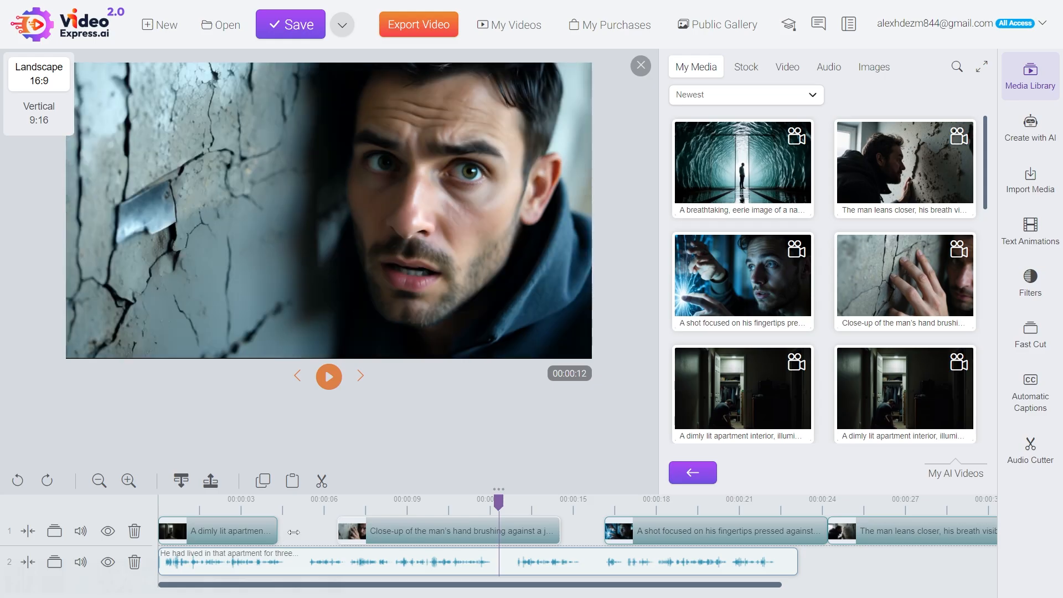
pyautogui.moveTo(276, 530); pyautogui.dragTo(332, 527)
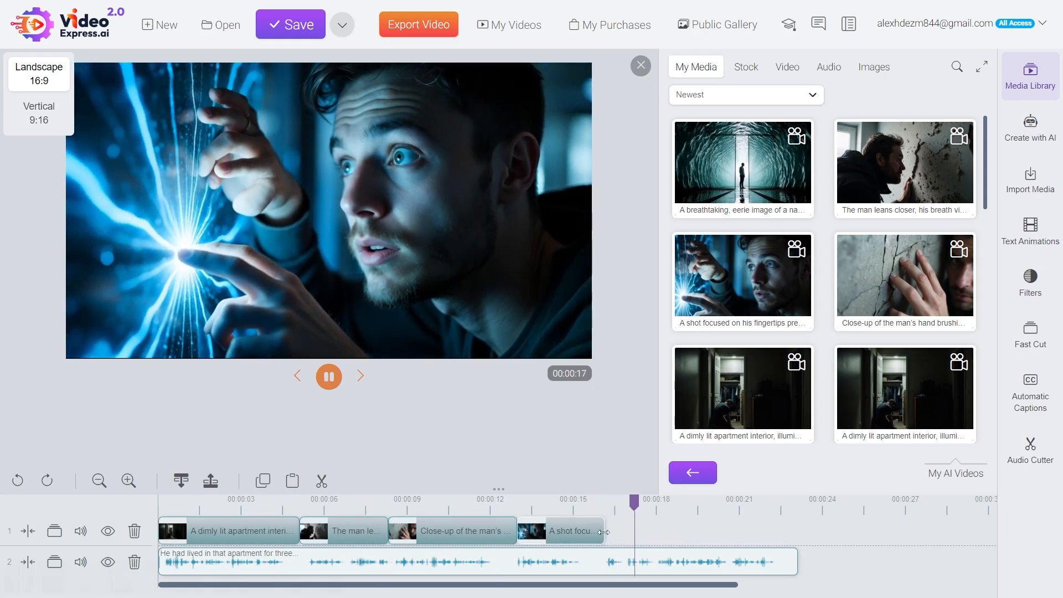
# Step: Place the narrow door clip directly after the glowing fingertips clip and play the sequence against the narration
pyautogui.click(339, 381)
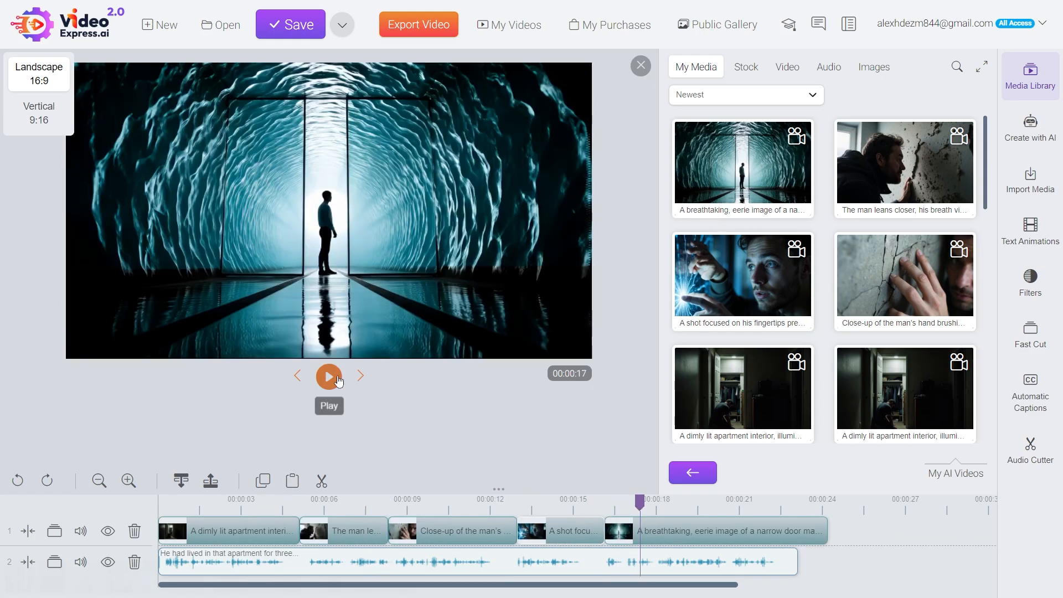
pyautogui.click(339, 381)
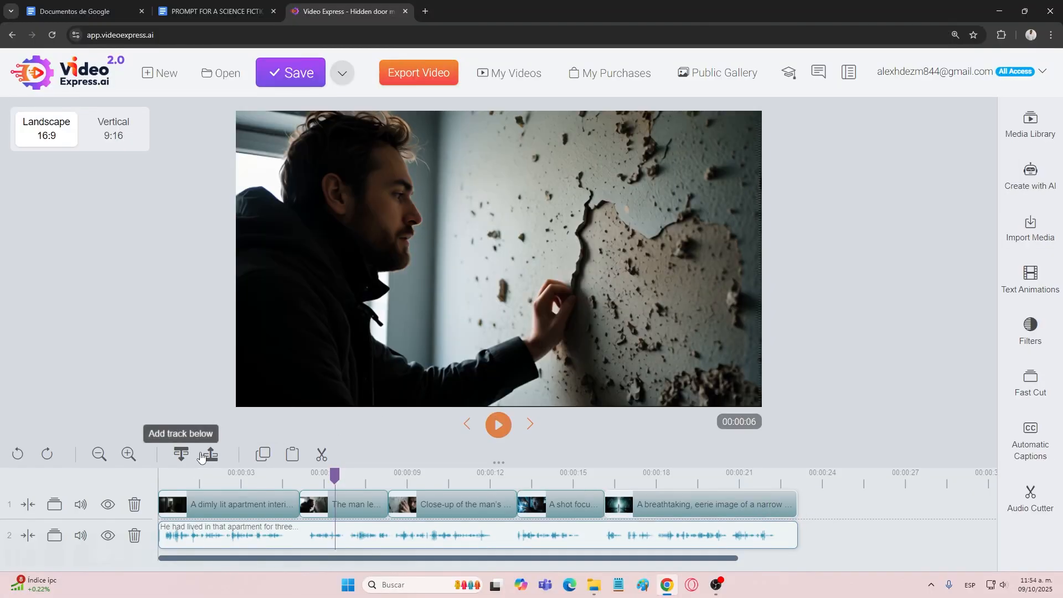
# Step: Add a third track below the narration and place the Wave Synth music on it from the start of the video
pyautogui.click(181, 454)
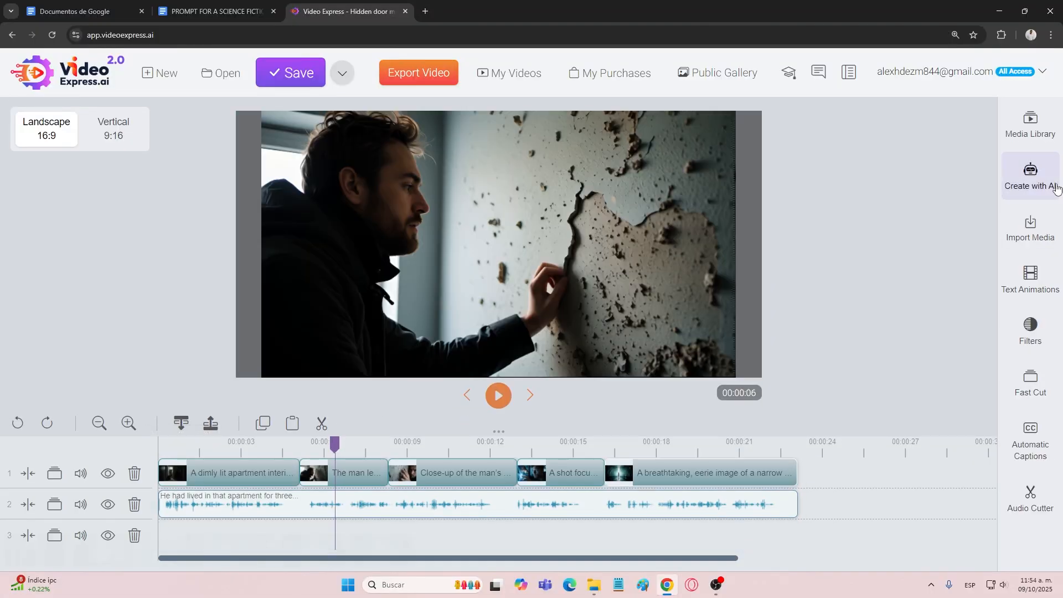
pyautogui.click(1030, 125)
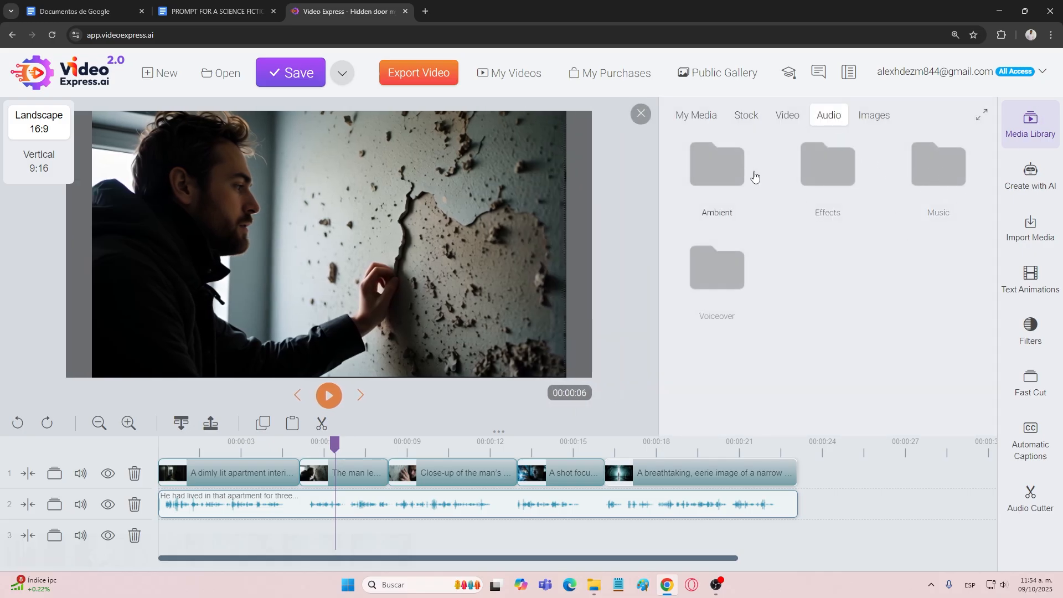
pyautogui.click(938, 166)
pyautogui.scroll(-3, 810, 242)
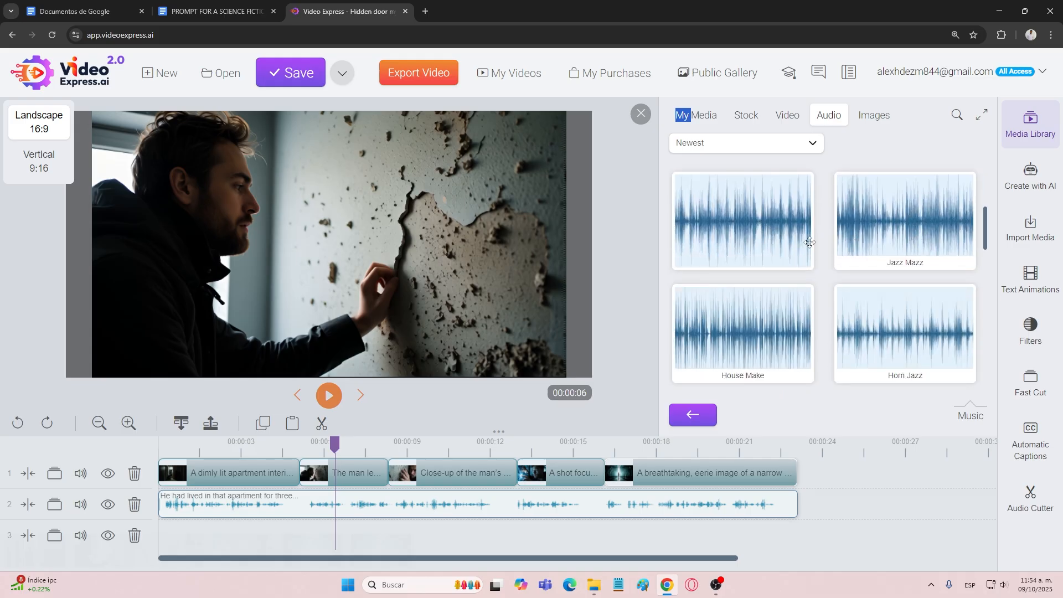
pyautogui.scroll(-3, 810, 242)
pyautogui.moveTo(839, 238); pyautogui.dragTo(290, 529)
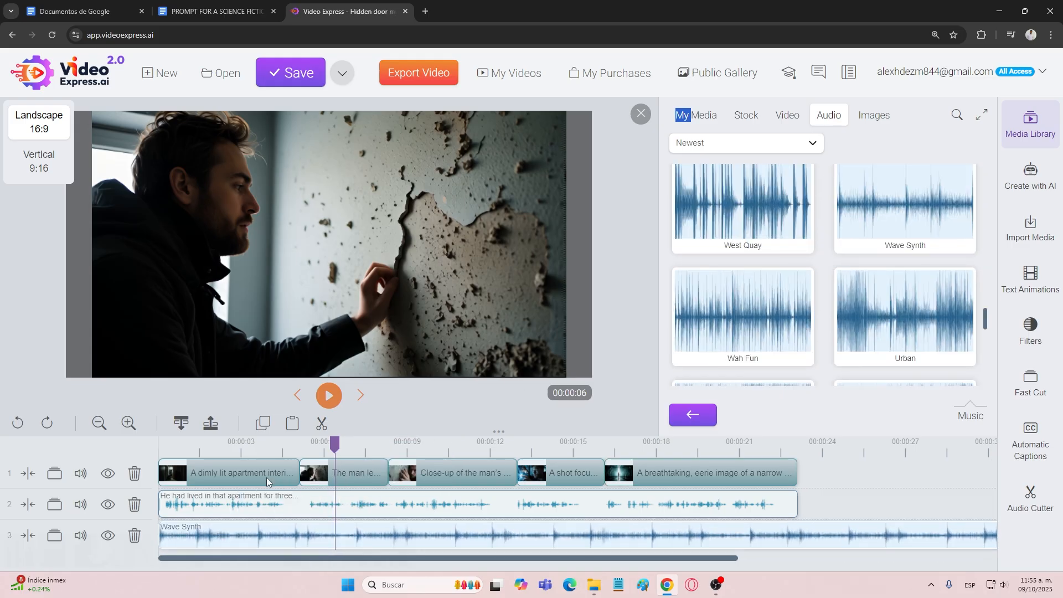
# Step: Lower the Wave Synth music's volume to near 0% and play the video from the beginning to check the balance
pyautogui.moveTo(171, 451); pyautogui.dragTo(148, 453)
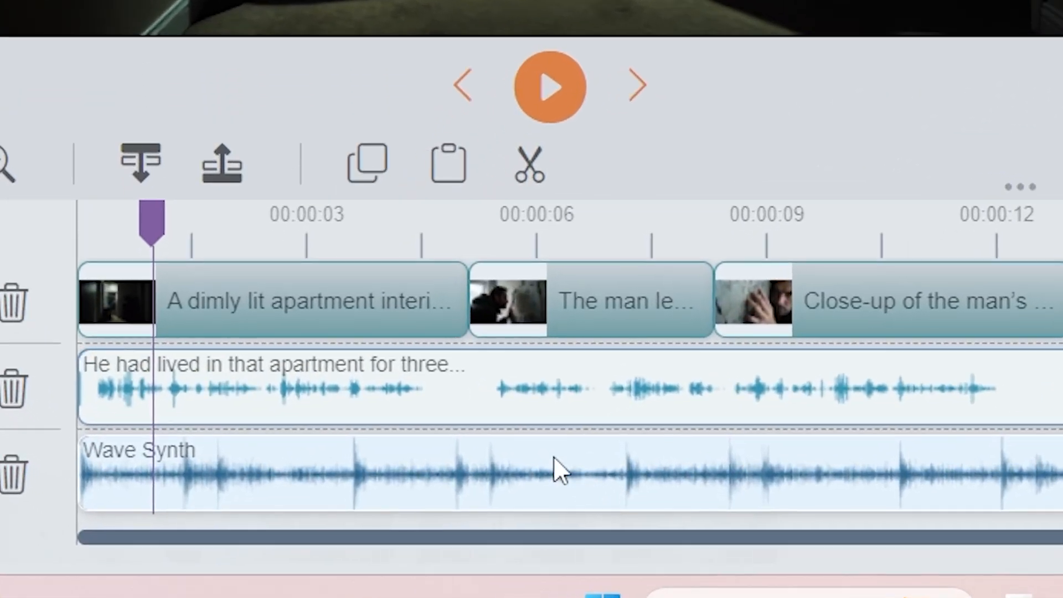
pyautogui.rightClick(558, 473)
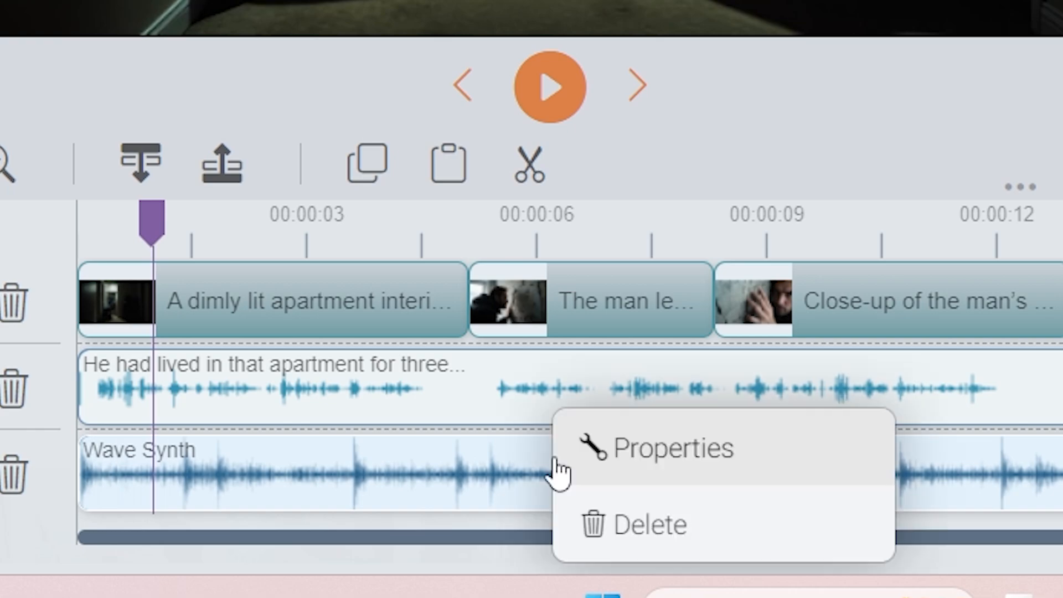
pyautogui.click(560, 468)
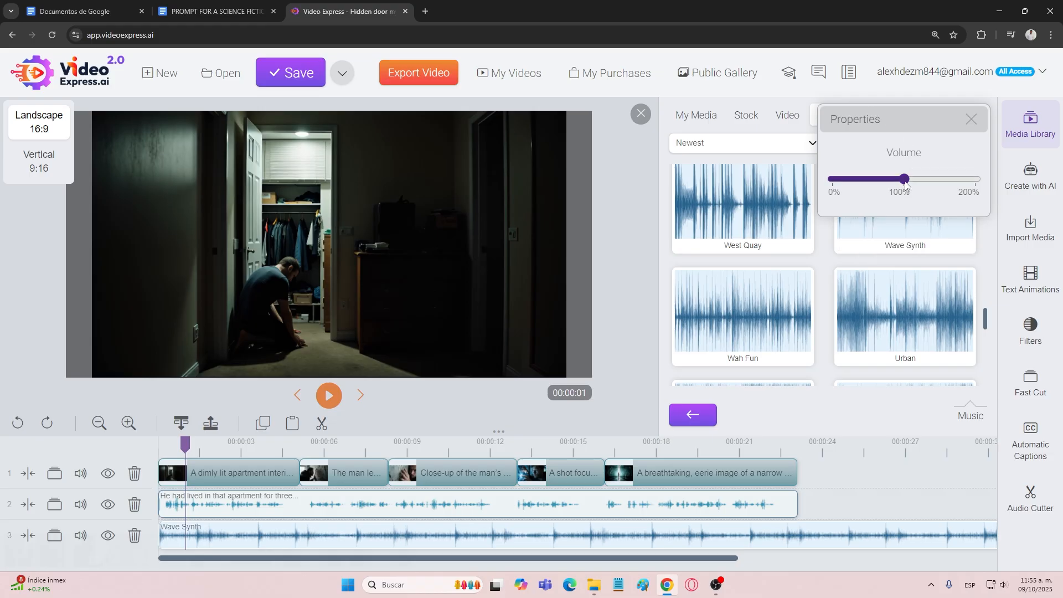
pyautogui.moveTo(846, 182); pyautogui.dragTo(838, 184)
pyautogui.click(336, 397)
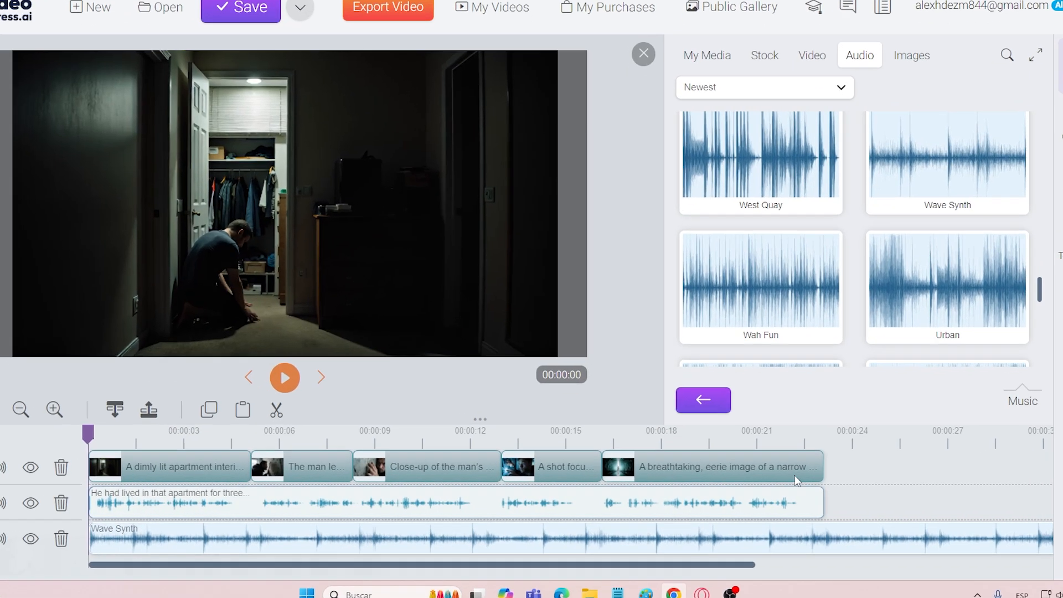
# Step: Split the Wave Synth music where the narration ends at 00:00:23 and delete the leftover part
pyautogui.click(823, 438)
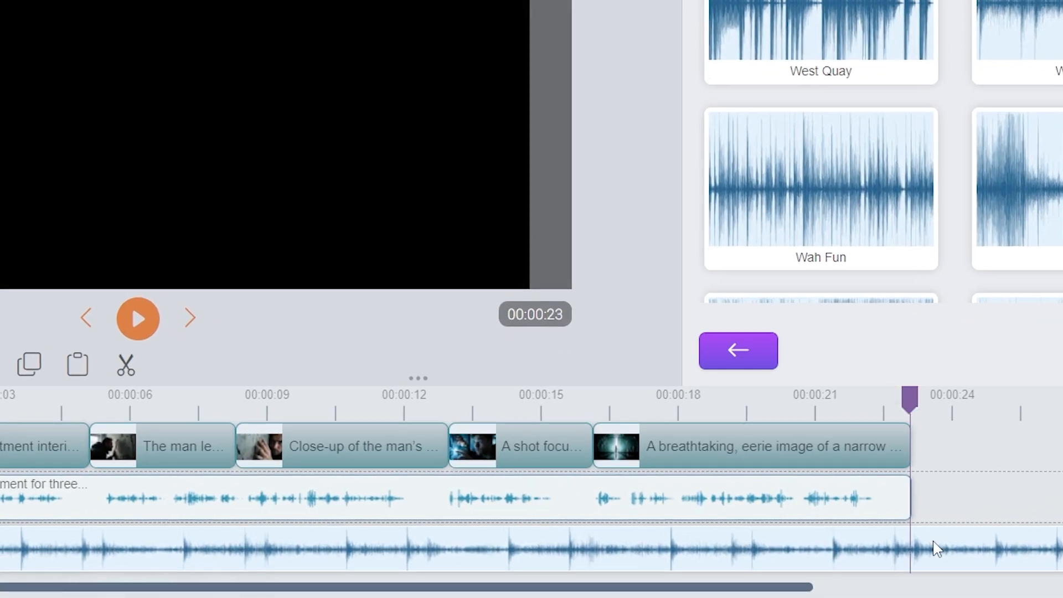
pyautogui.click(126, 363)
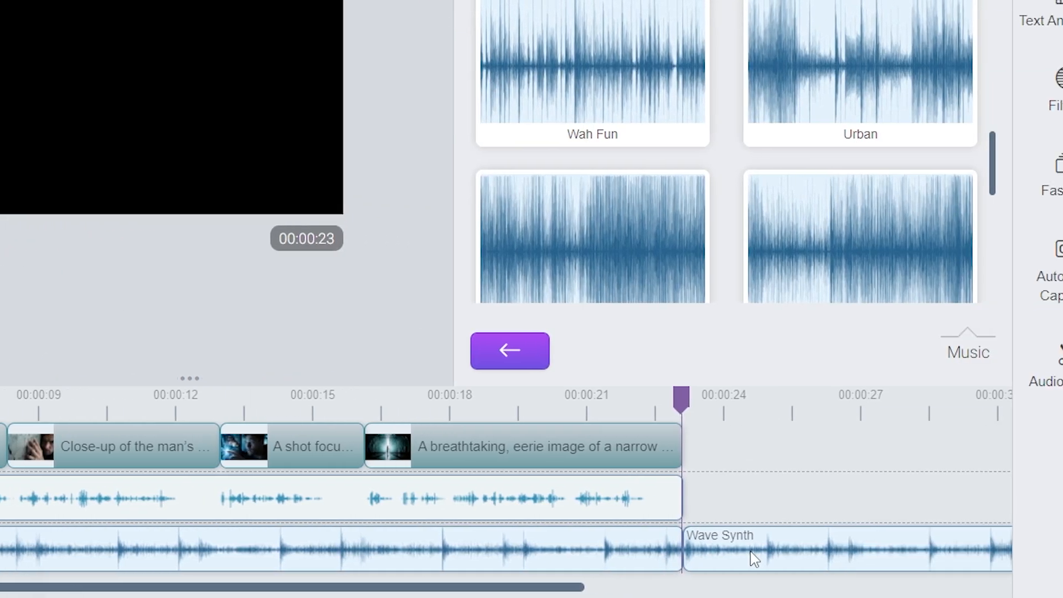
pyautogui.rightClick(754, 559)
pyautogui.click(762, 581)
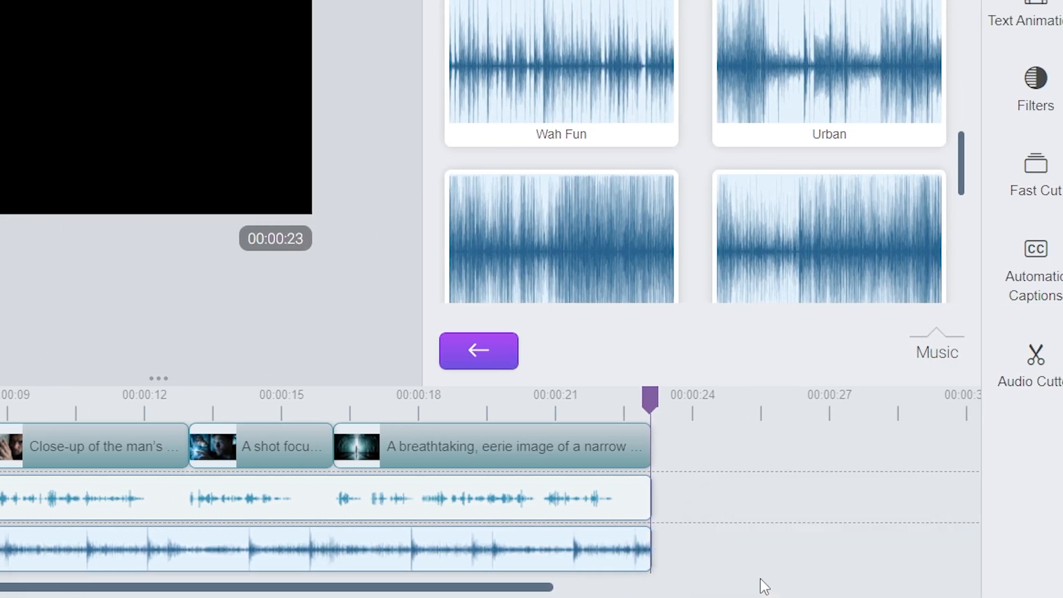
# Step: Play the complete video from the beginning to review the clips, narration and music together
pyautogui.moveTo(650, 403); pyautogui.dragTo(158, 471)
pyautogui.click(478, 351)
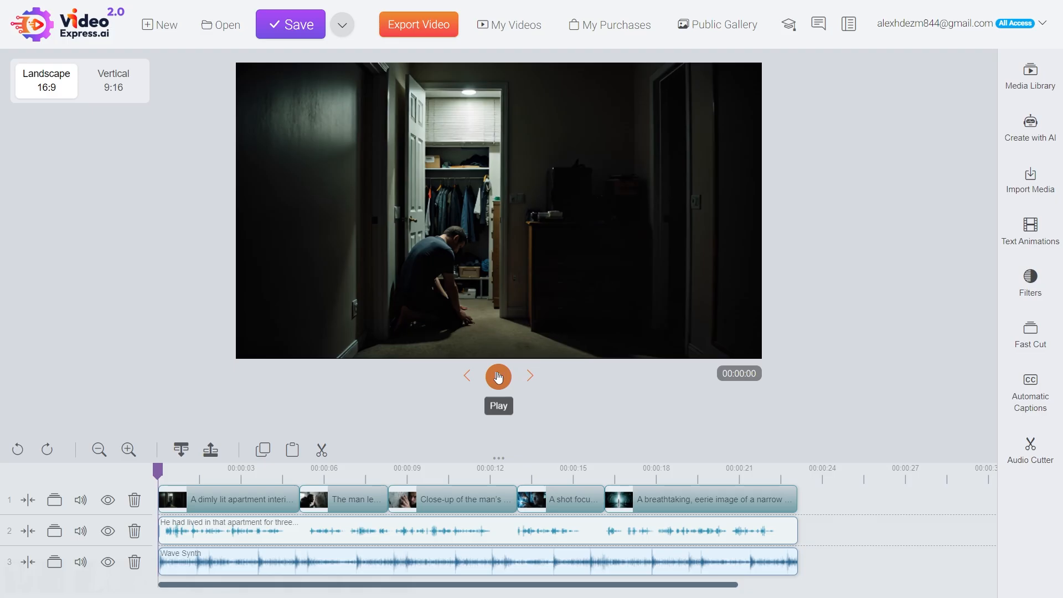
pyautogui.click(498, 377)
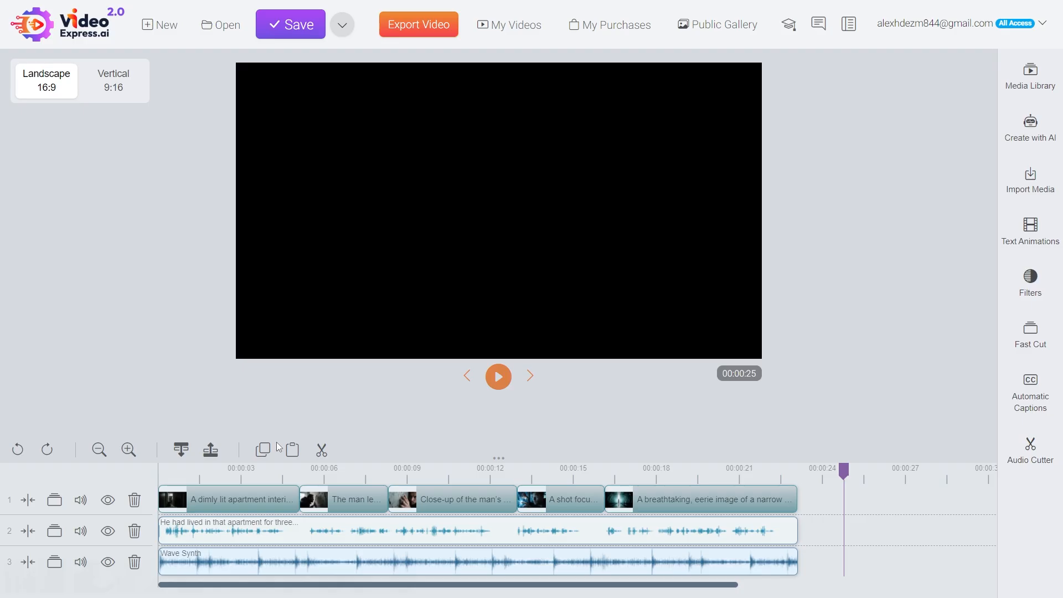
# Step: Export the video as "Hidden door mystery" in High quality, FullHD resolution and mp4 format
pyautogui.click(420, 26)
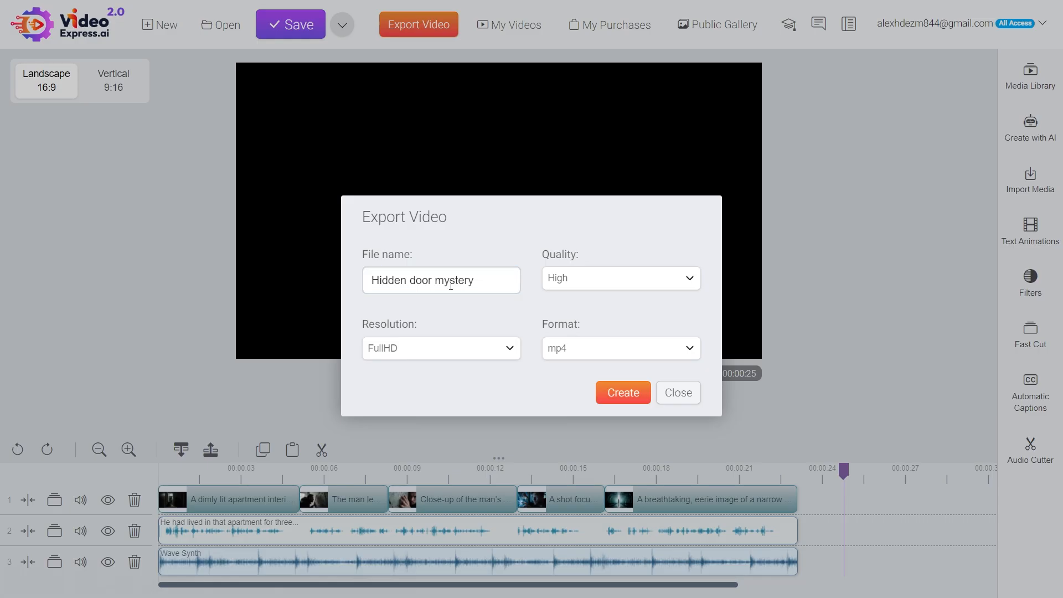
pyautogui.click(608, 284)
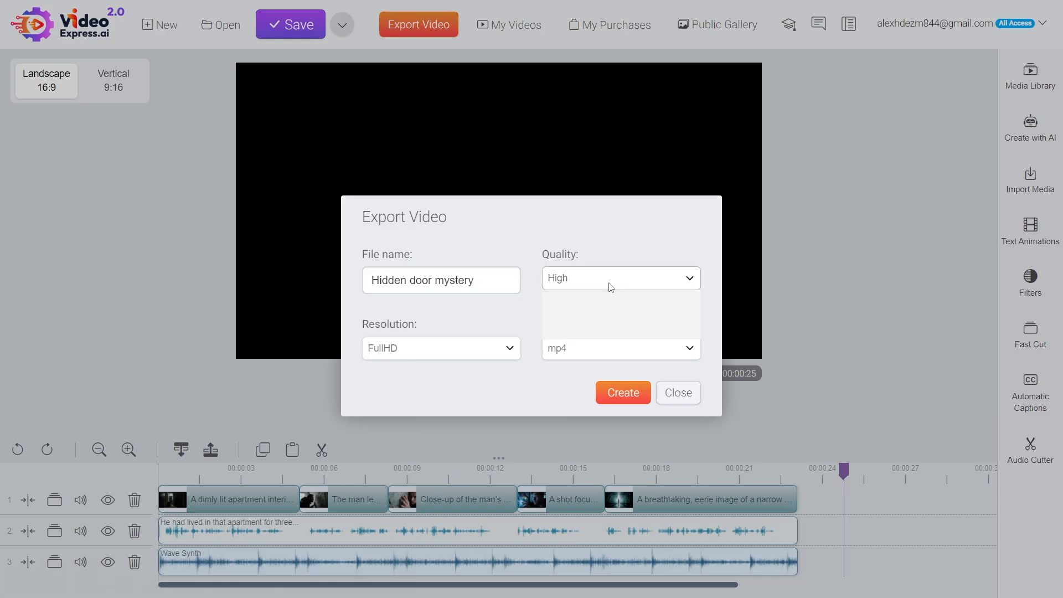
pyautogui.click(610, 287)
pyautogui.click(460, 347)
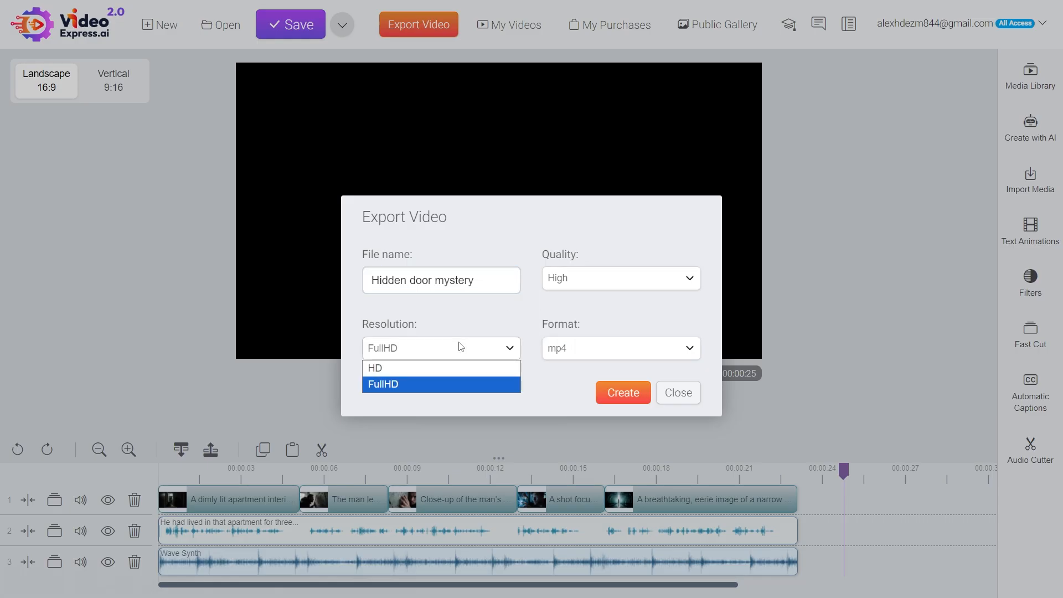
pyautogui.click(461, 347)
pyautogui.click(548, 350)
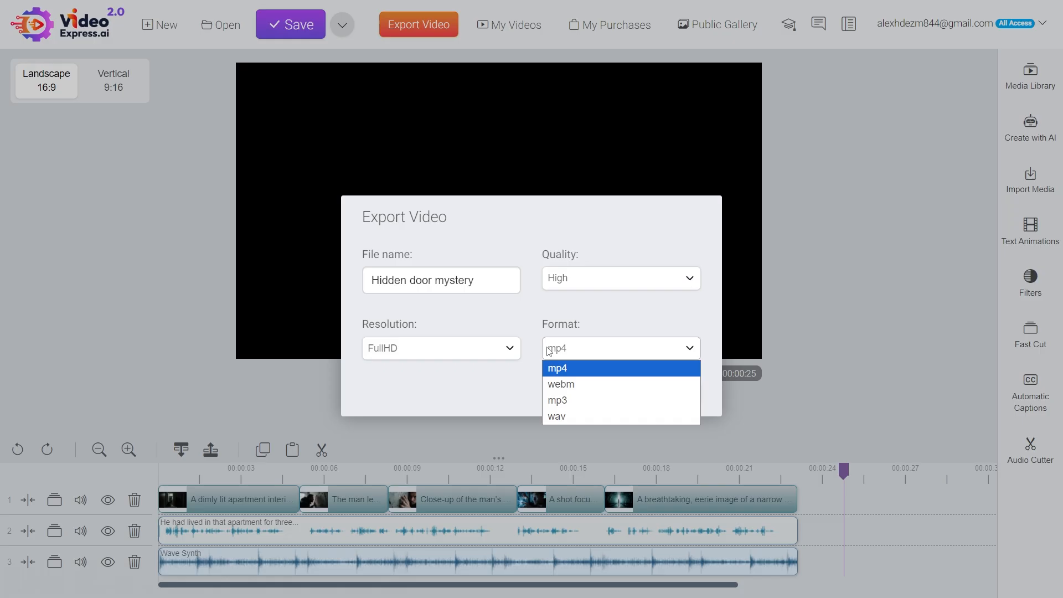
pyautogui.click(548, 350)
pyautogui.click(633, 397)
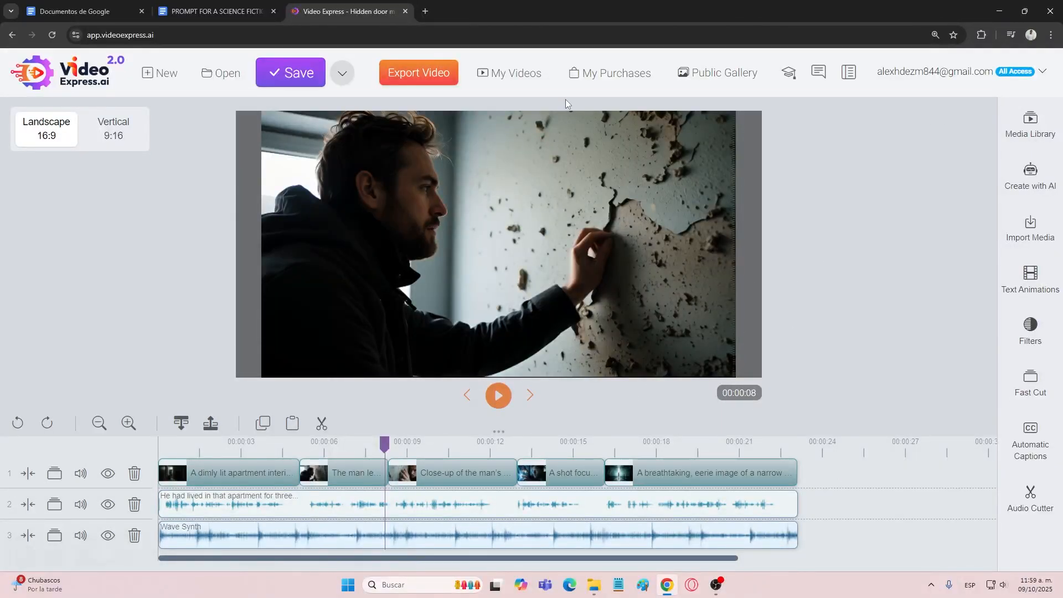
# Step: Download the exported "Hidden door mystery" video and return from VidSubtitle to the Video Express project
pyautogui.click(515, 73)
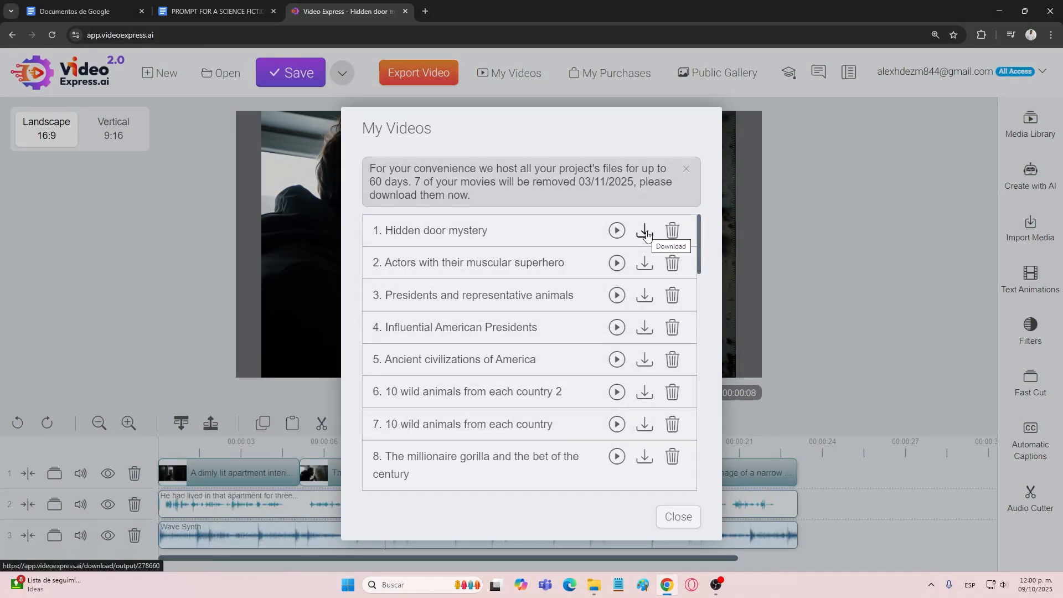
pyautogui.click(645, 231)
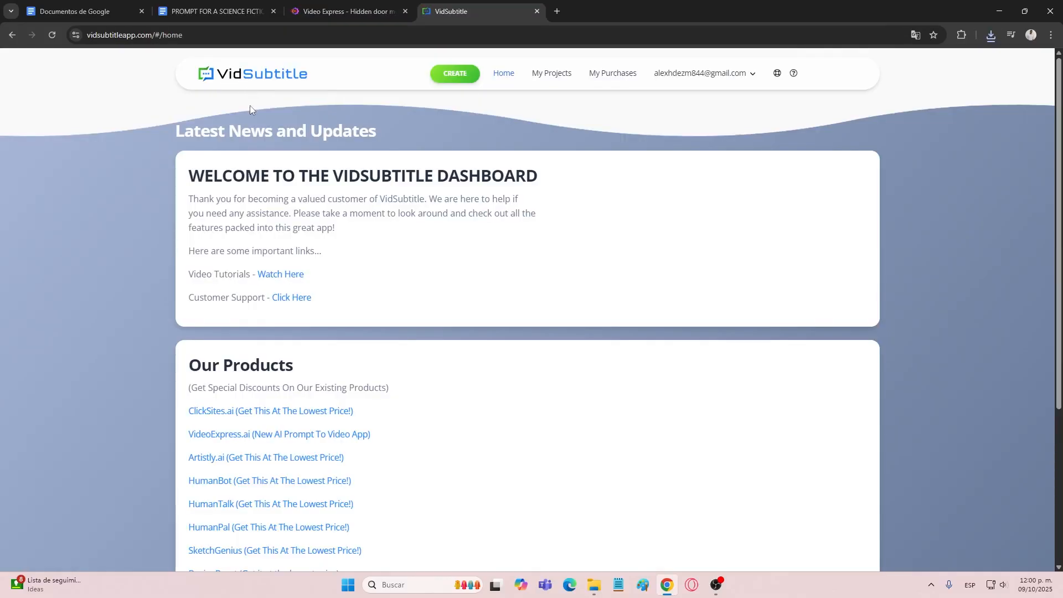
pyautogui.click(333, 10)
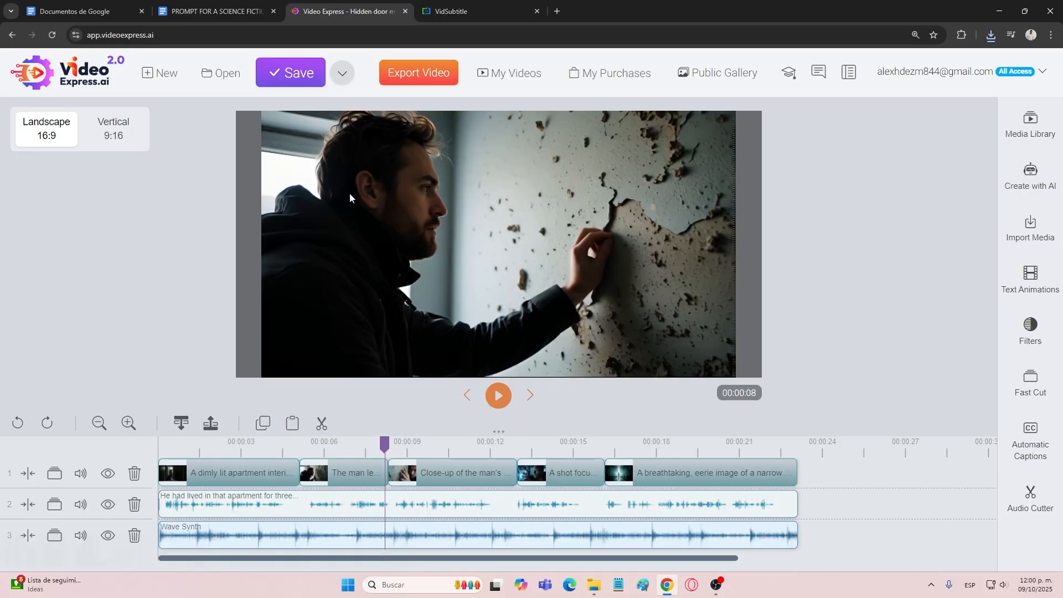
# Step: Switch to VidSubtitle, start a new project and import "Hidden door mystery" from VideoExpress as its media
pyautogui.click(451, 11)
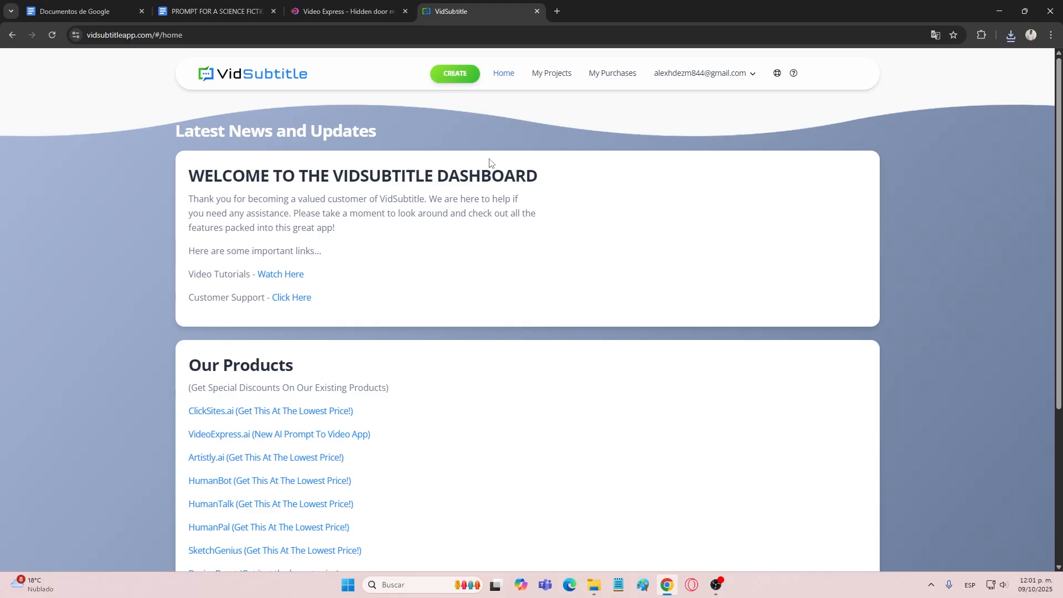
pyautogui.click(456, 75)
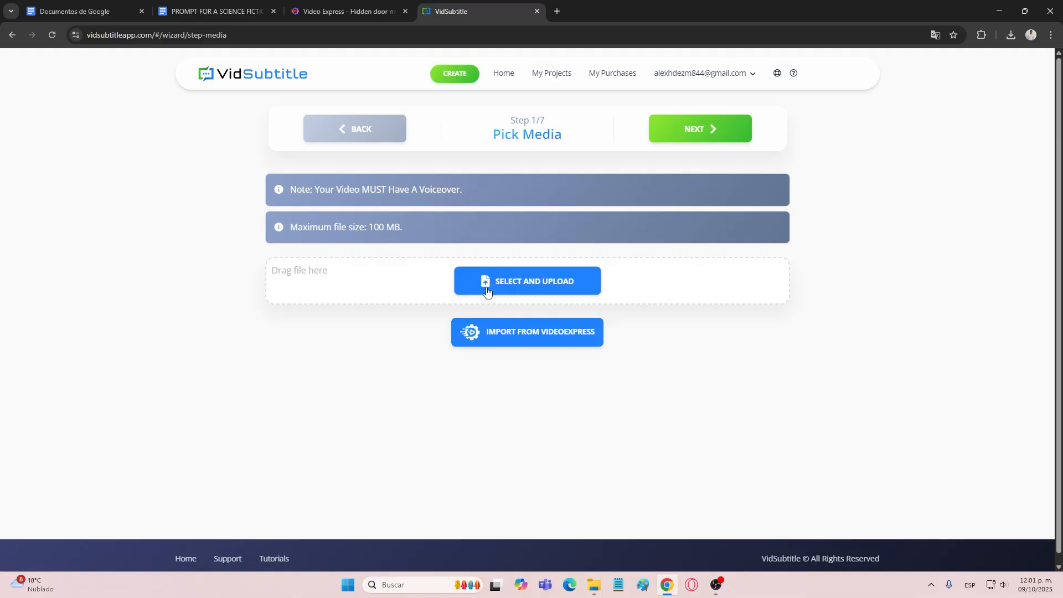
pyautogui.click(503, 341)
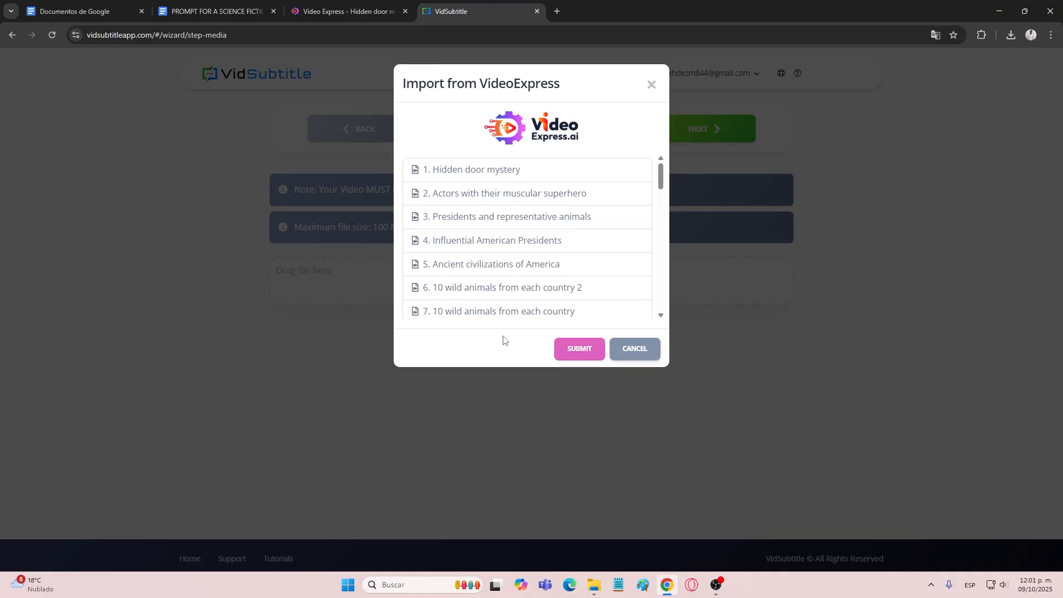
pyautogui.click(474, 176)
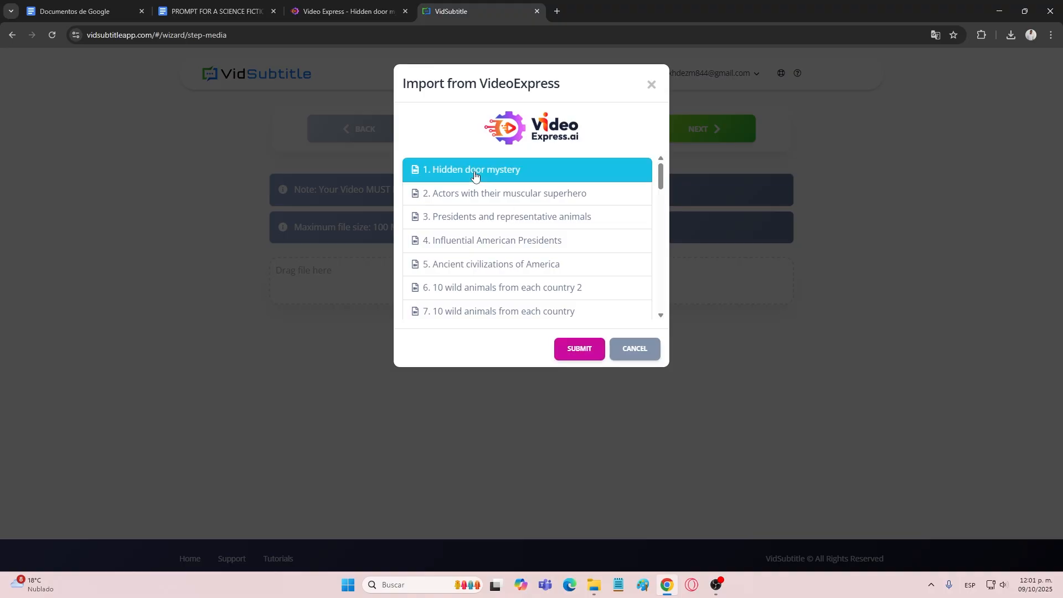
pyautogui.click(584, 349)
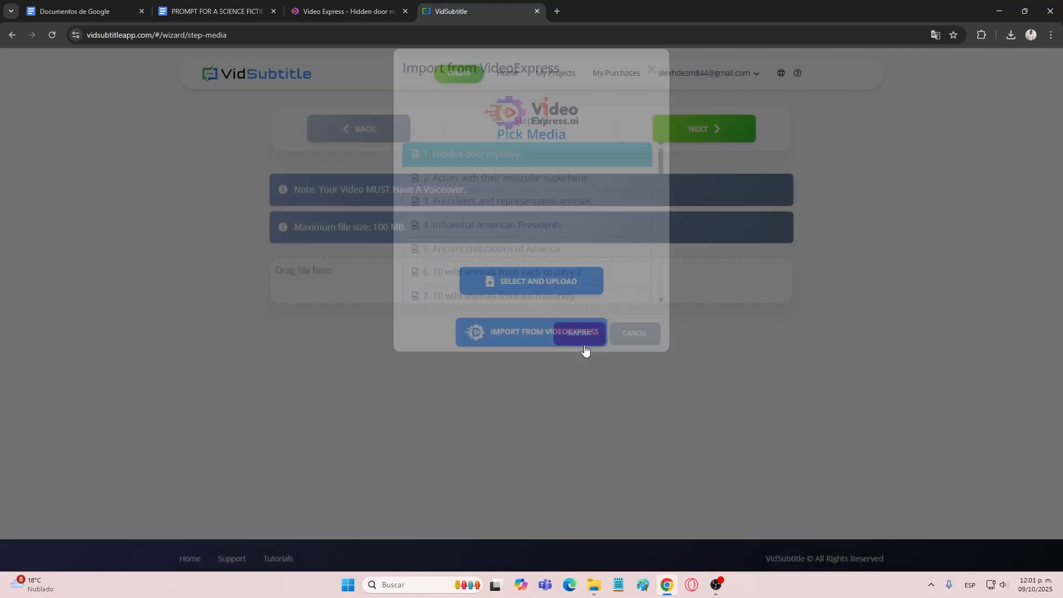
pyautogui.press('F11')
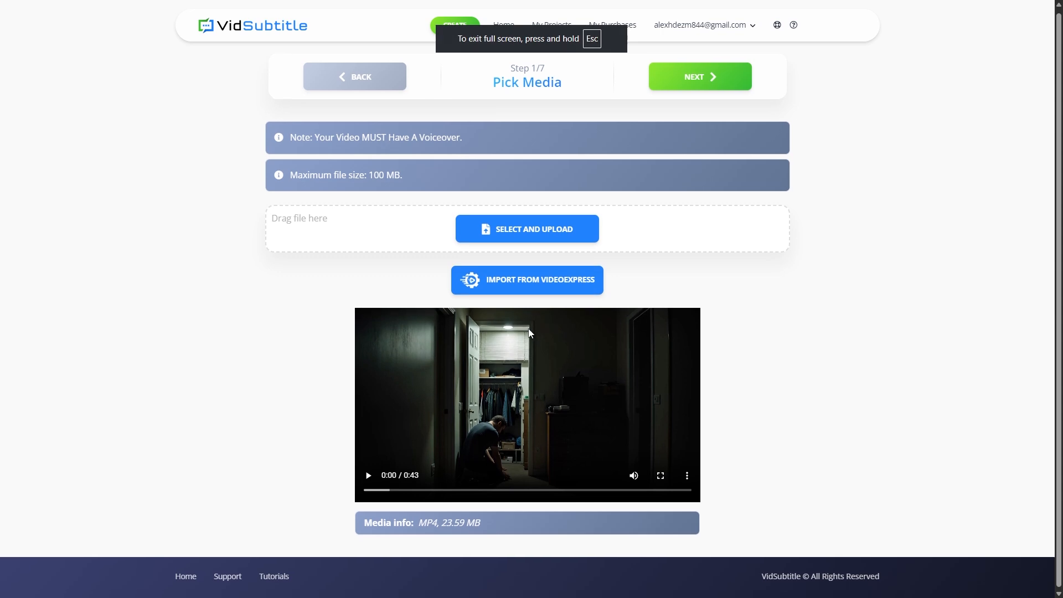
# Step: Keep English (United States) as the source language with no subtitle translation, and continue to the size selection
pyautogui.click(722, 87)
pyautogui.click(468, 157)
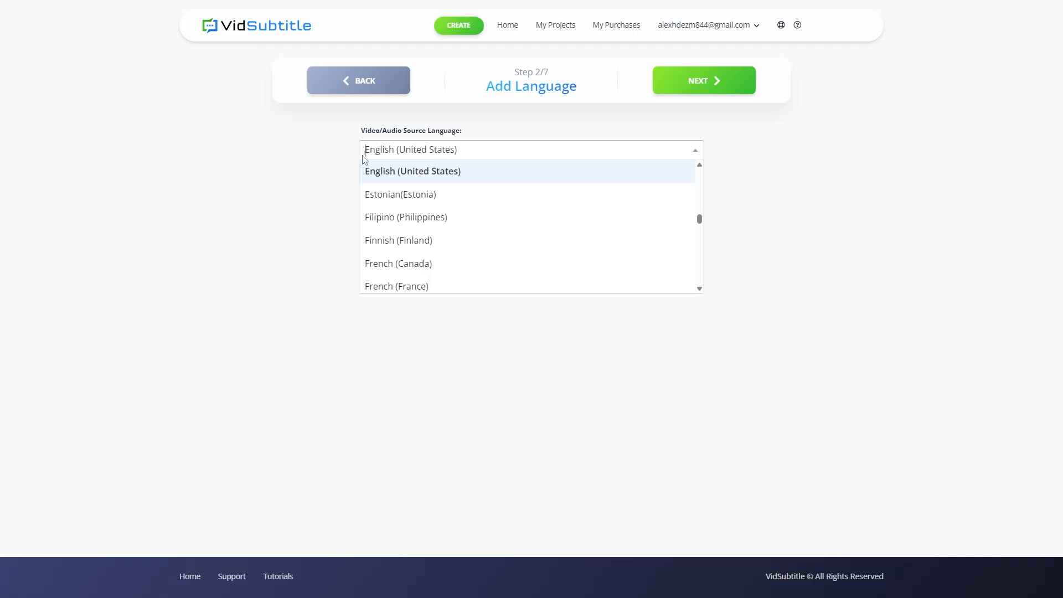
pyautogui.click(316, 151)
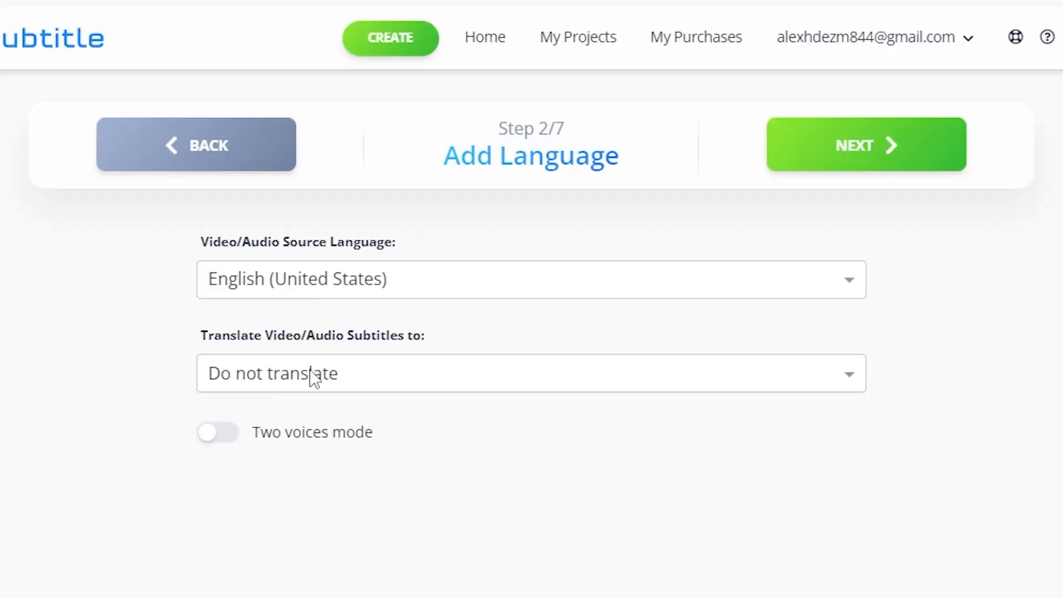
pyautogui.click(899, 166)
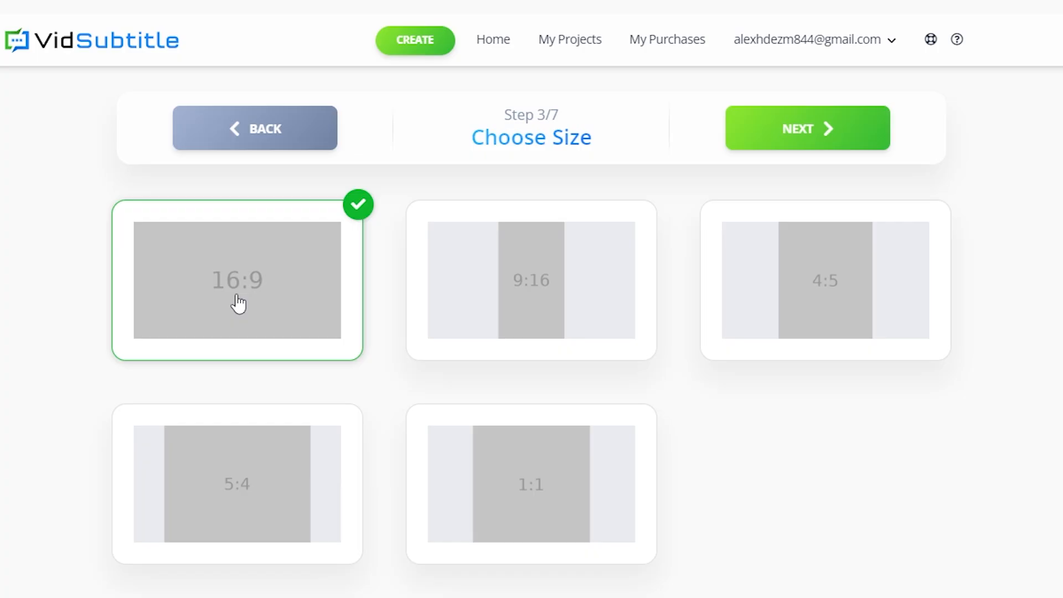
# Step: Try the 9:16 size, choose 16:9 for the video and continue to the subtitle settings
pyautogui.click(520, 287)
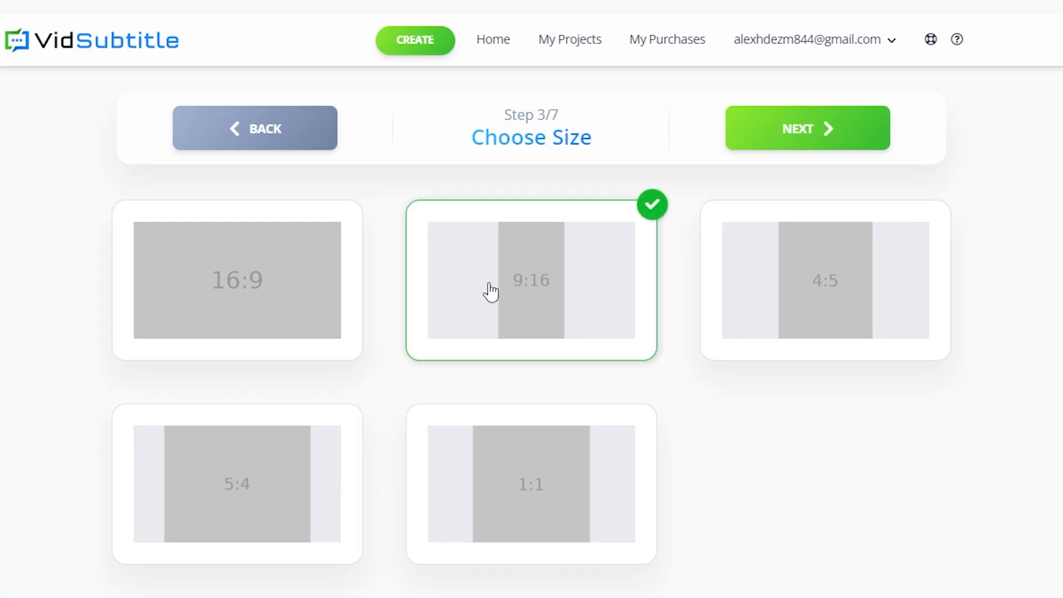
pyautogui.click(289, 284)
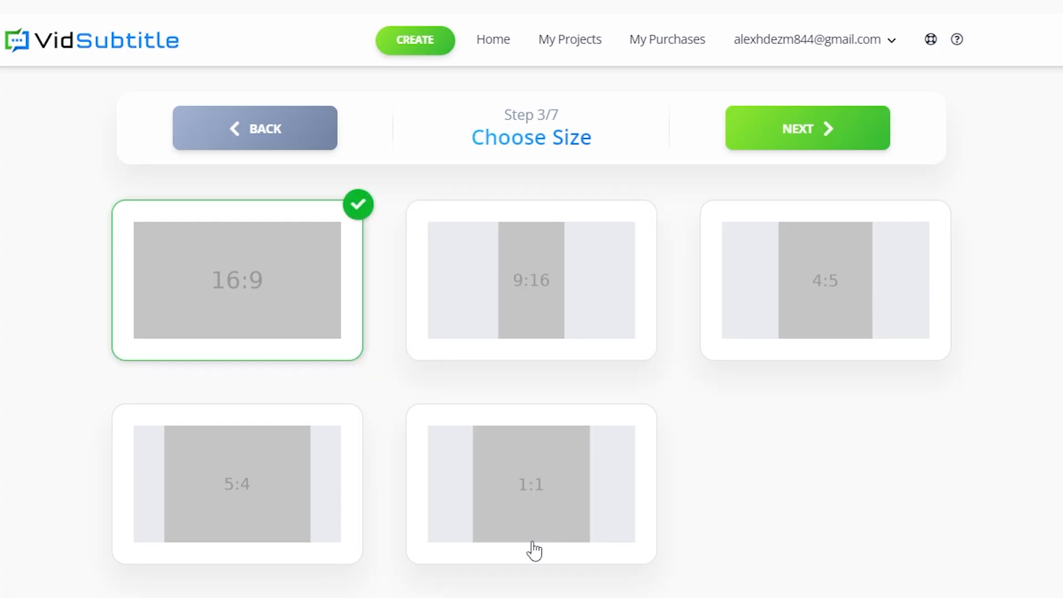
pyautogui.click(820, 139)
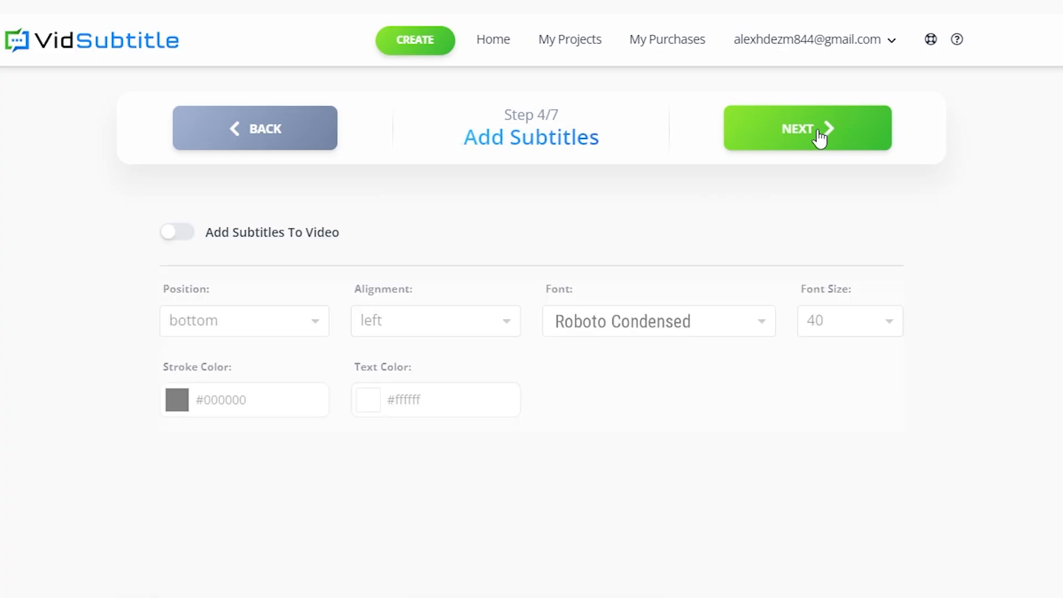
# Step: Enable subtitles on the video and set their type to Word by Word
pyautogui.click(176, 232)
pyautogui.click(699, 235)
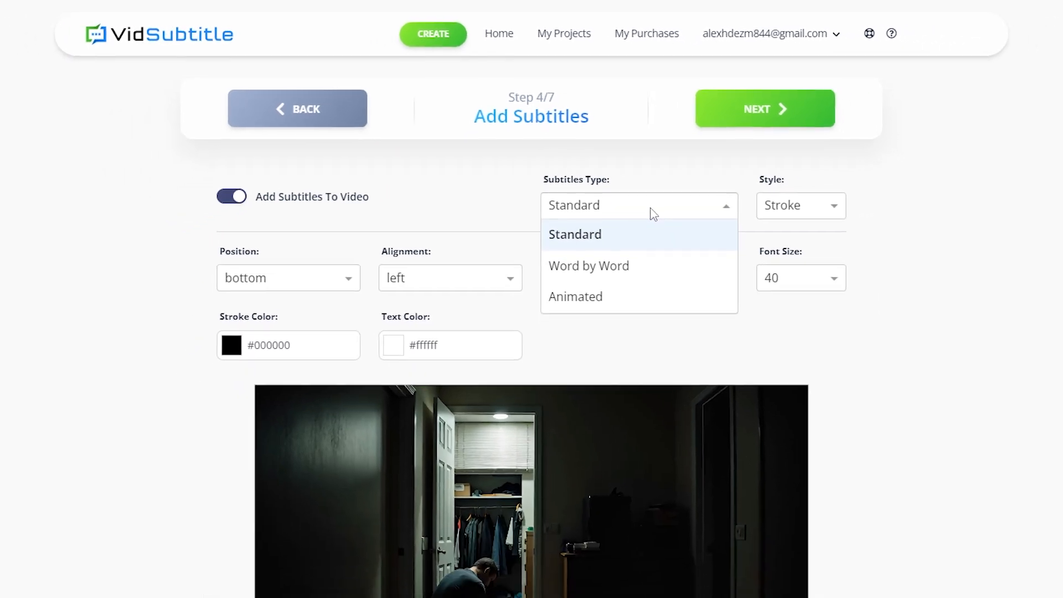
pyautogui.click(612, 266)
# Step: Set both the position and the alignment of the subtitles to center
pyautogui.click(312, 278)
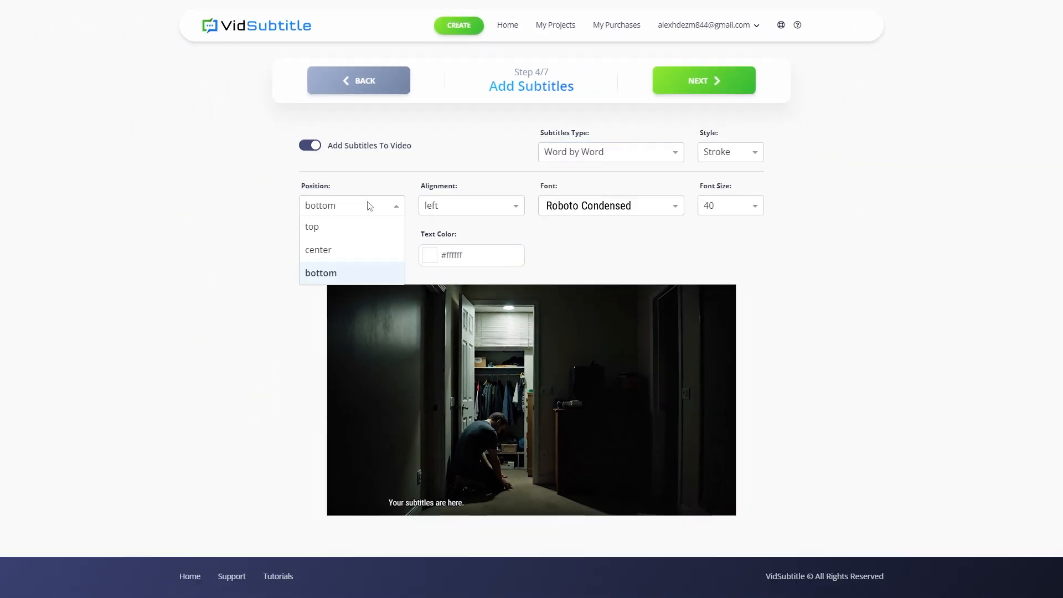
pyautogui.click(370, 206)
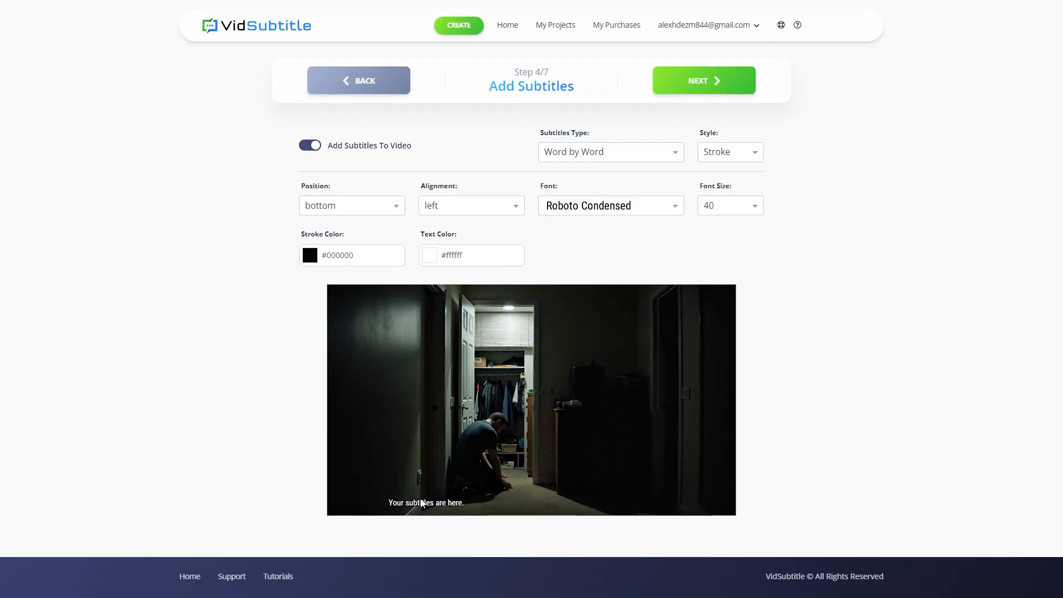
pyautogui.click(358, 212)
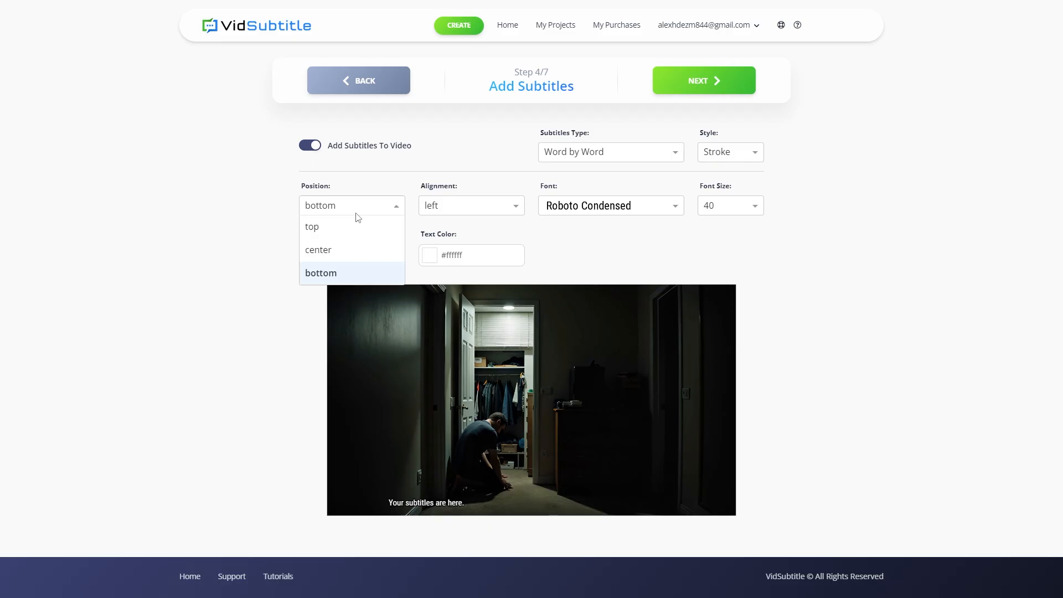
pyautogui.click(334, 251)
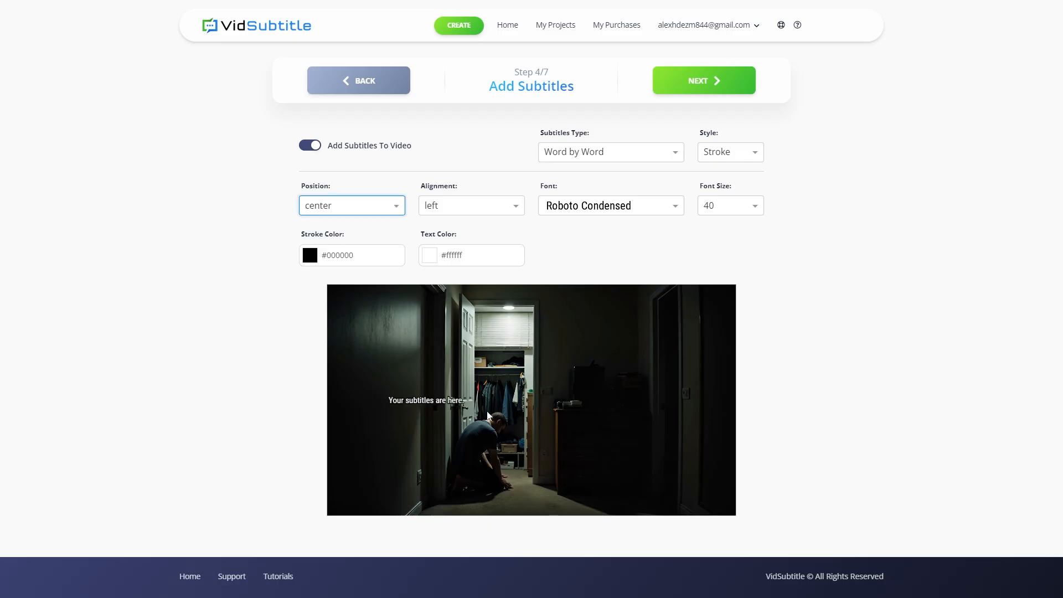
pyautogui.click(459, 209)
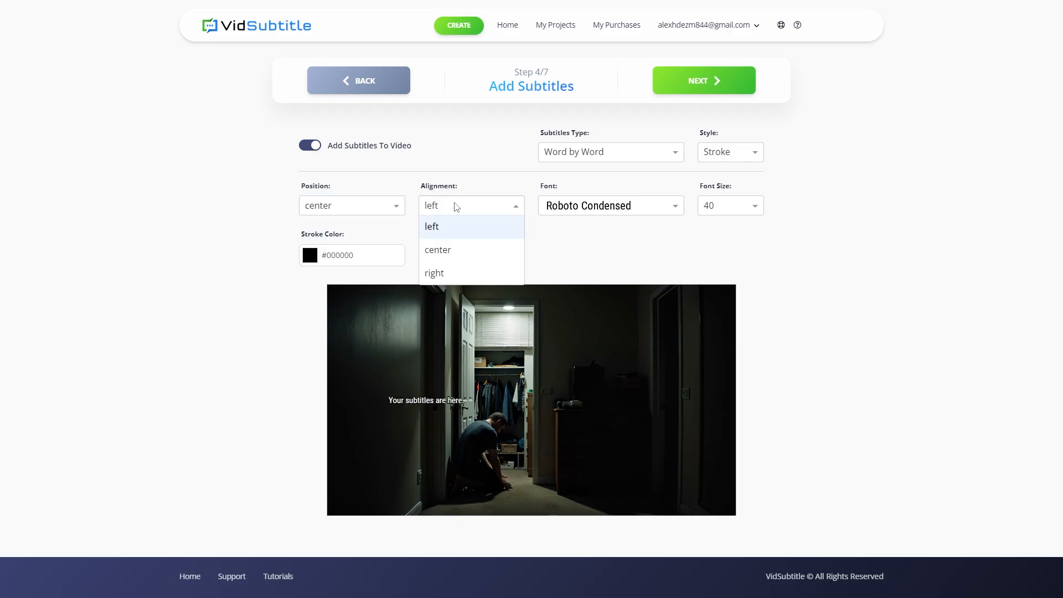
pyautogui.click(450, 255)
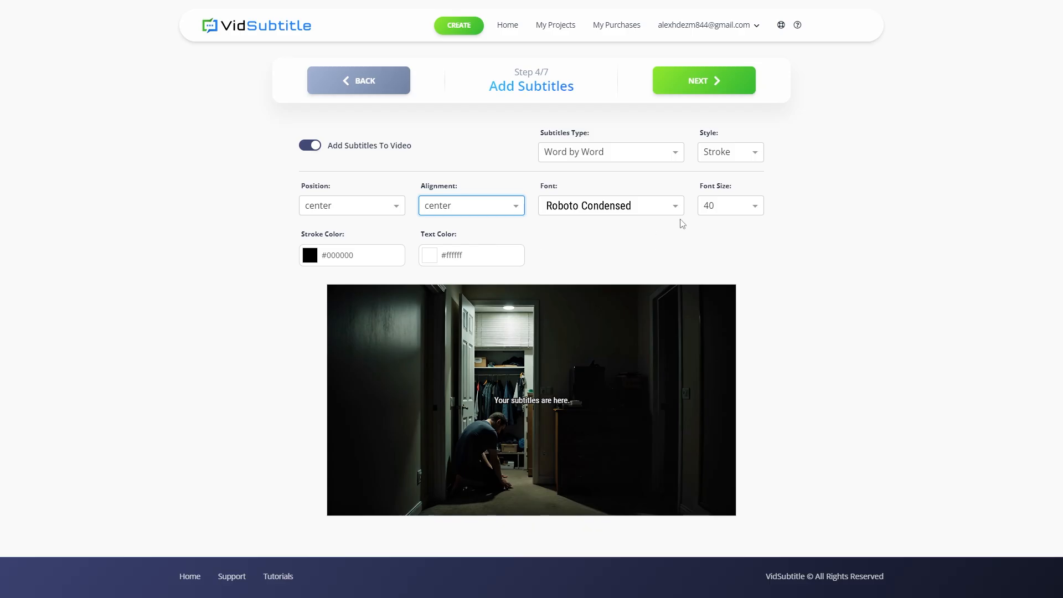
# Step: Set the subtitle font size to 72 and the font to Ubuntu
pyautogui.click(741, 206)
pyautogui.scroll(-3, 723, 315)
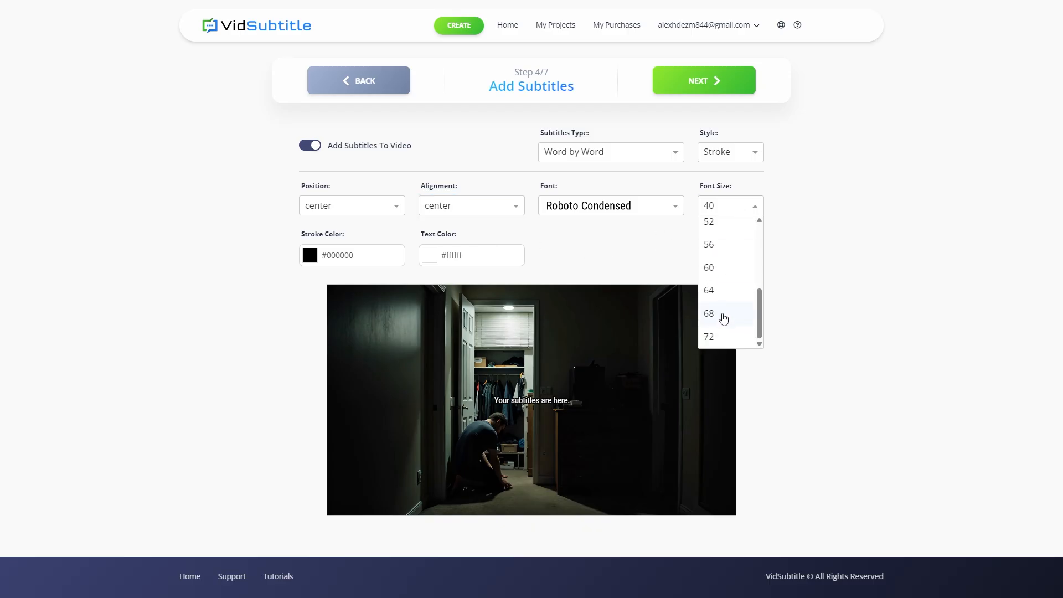
pyautogui.click(712, 336)
pyautogui.click(636, 206)
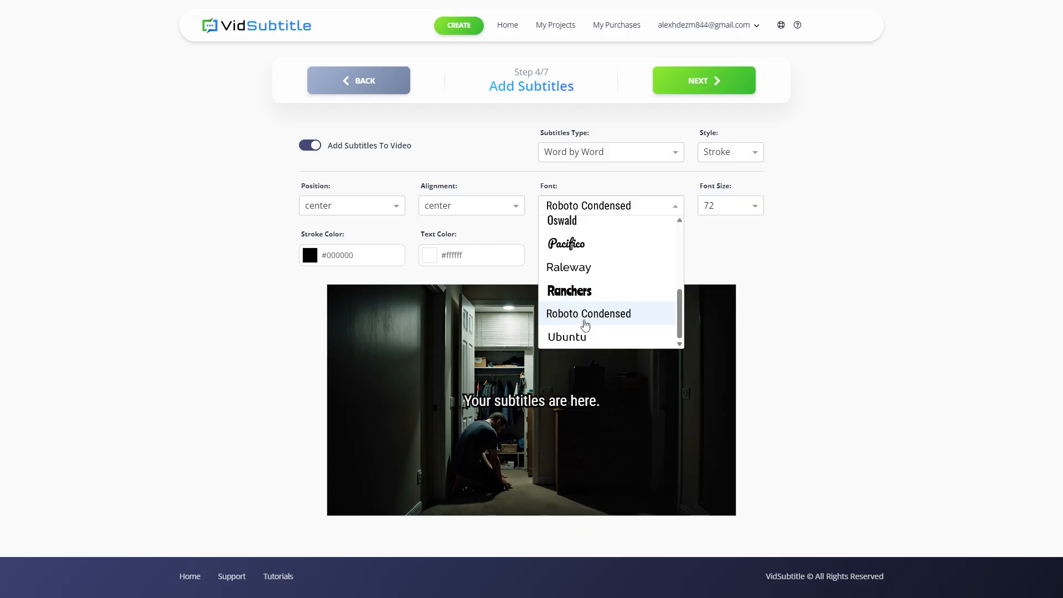
pyautogui.click(584, 337)
# Step: Compare the Standard, Word by Word and Animated subtitle types, and set the type to Animated
pyautogui.click(609, 158)
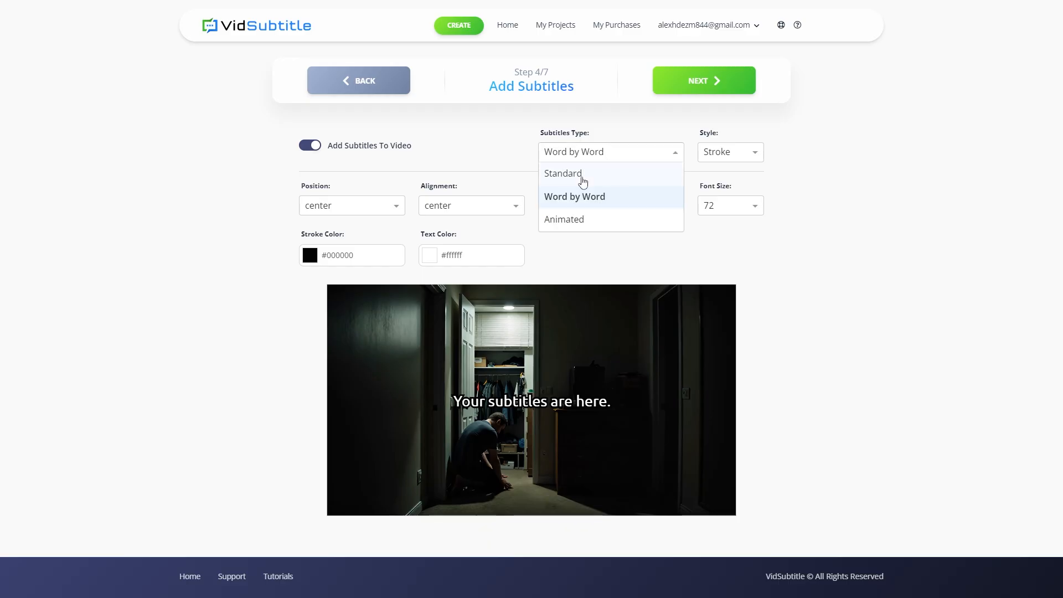
pyautogui.click(583, 176)
pyautogui.click(589, 157)
pyautogui.click(584, 221)
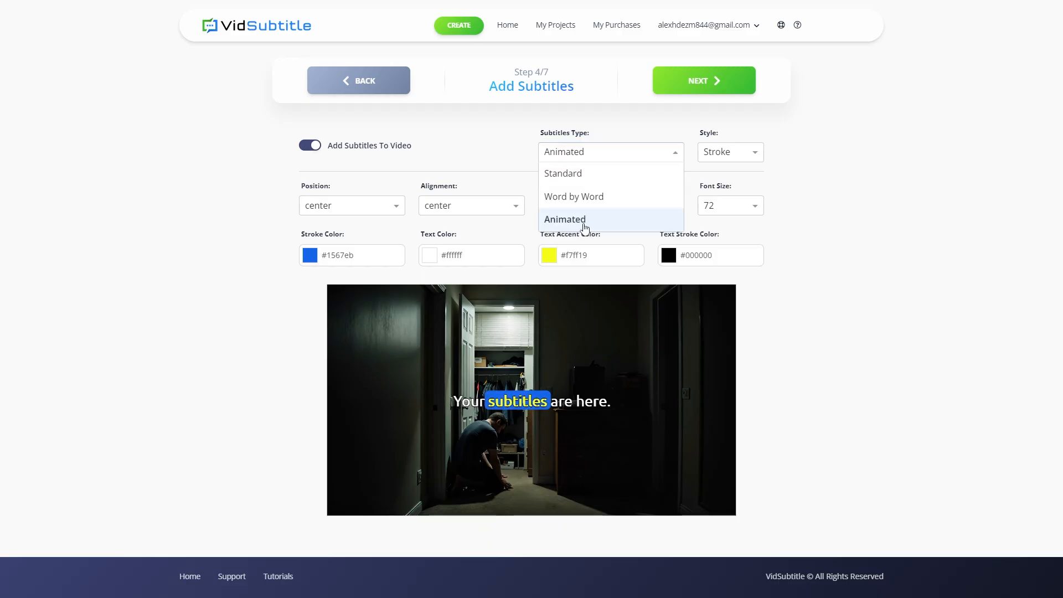
pyautogui.click(586, 197)
pyautogui.click(591, 153)
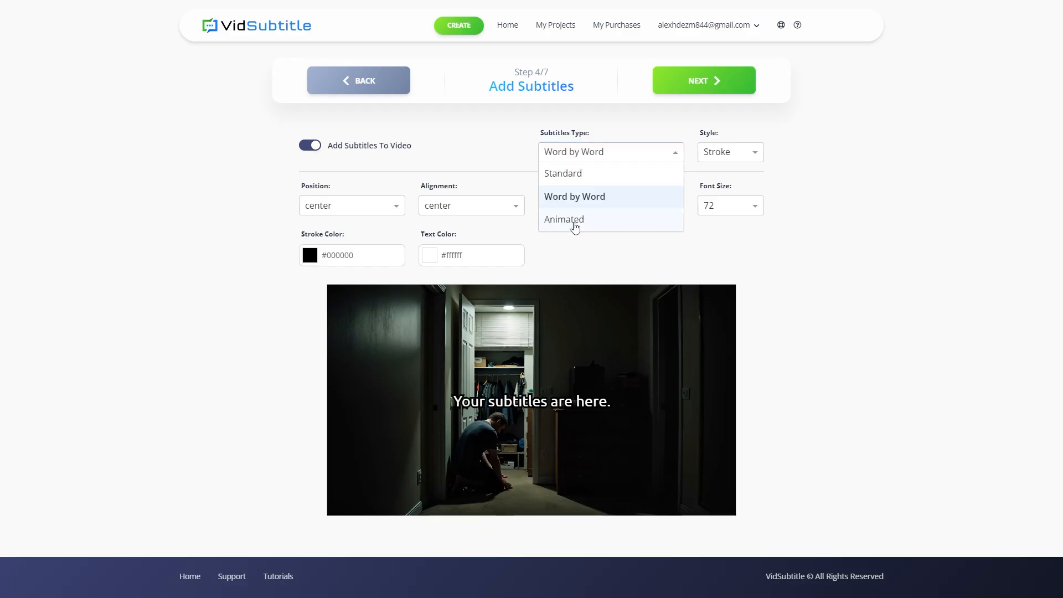
pyautogui.click(575, 223)
# Step: Try the Scale style on the animated subtitles, and set their style to Stroke
pyautogui.click(726, 152)
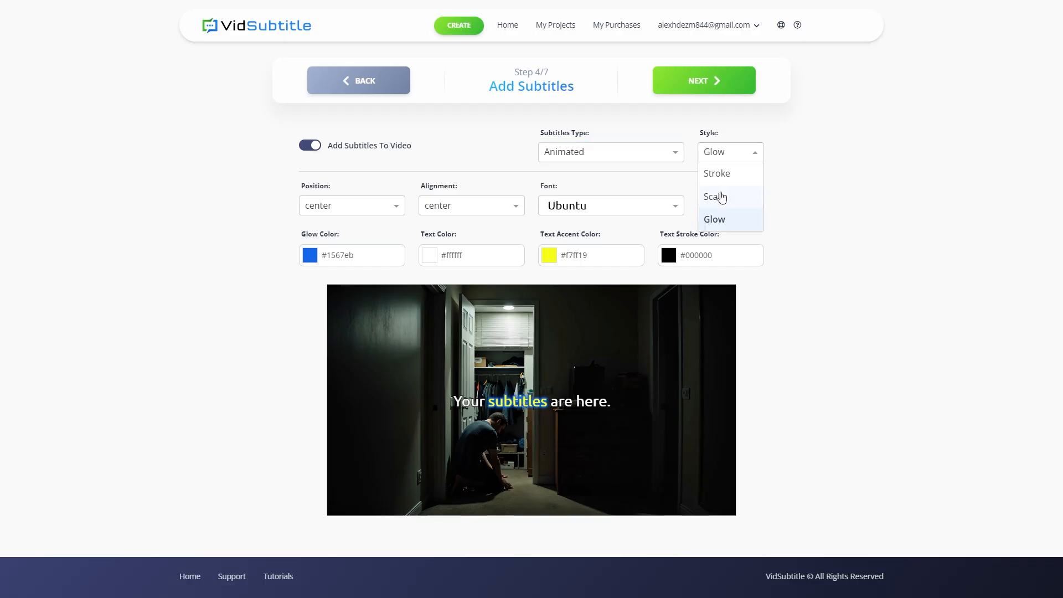
pyautogui.click(717, 197)
pyautogui.click(722, 154)
pyautogui.click(723, 174)
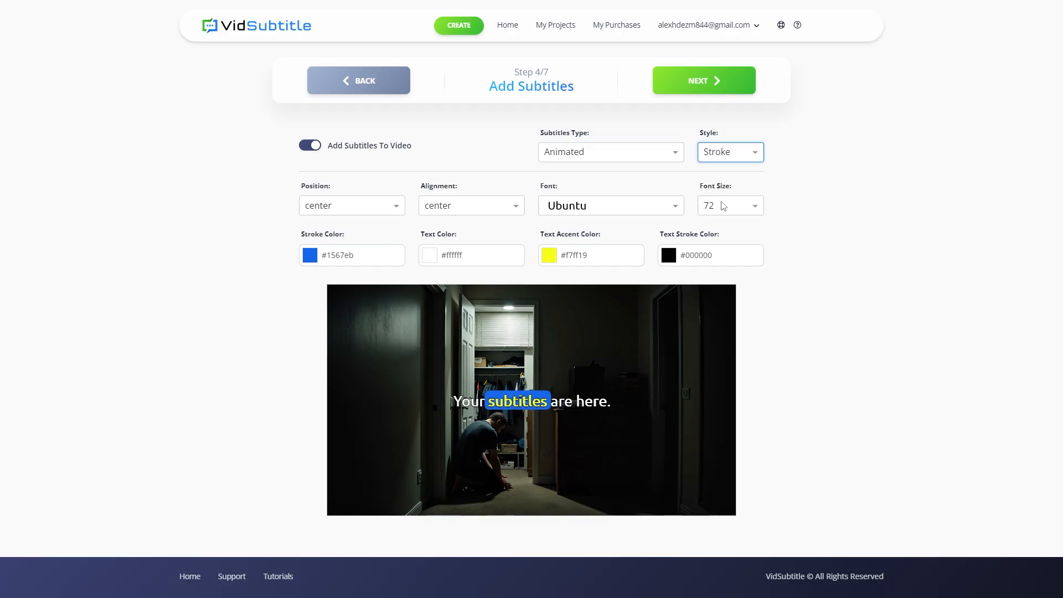
# Step: Change the stroke color of the animated subtitles to purple #810ce8
pyautogui.click(733, 206)
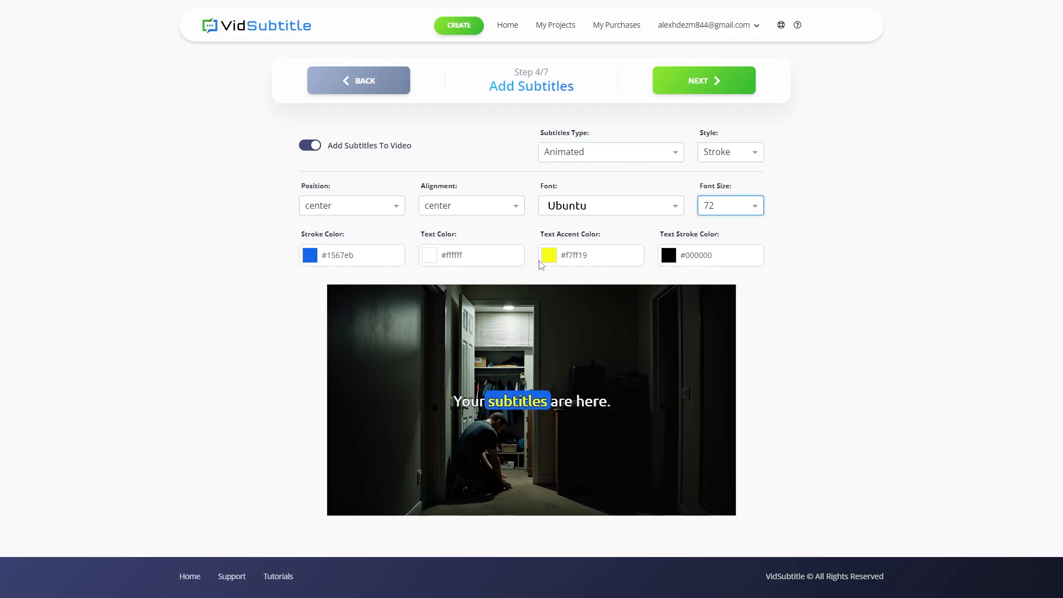
pyautogui.click(344, 259)
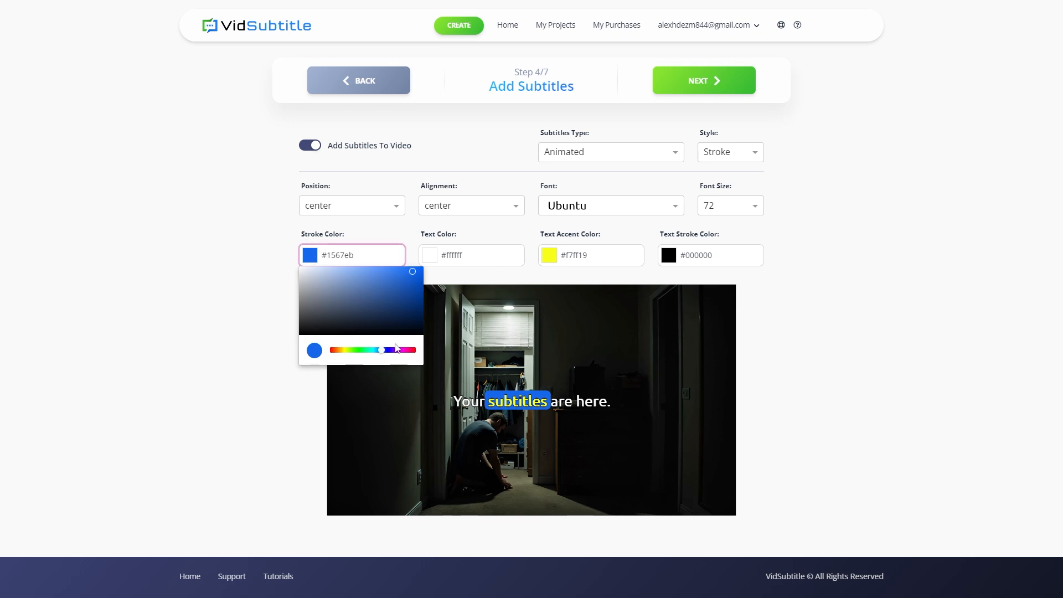
pyautogui.moveTo(382, 350); pyautogui.dragTo(395, 350)
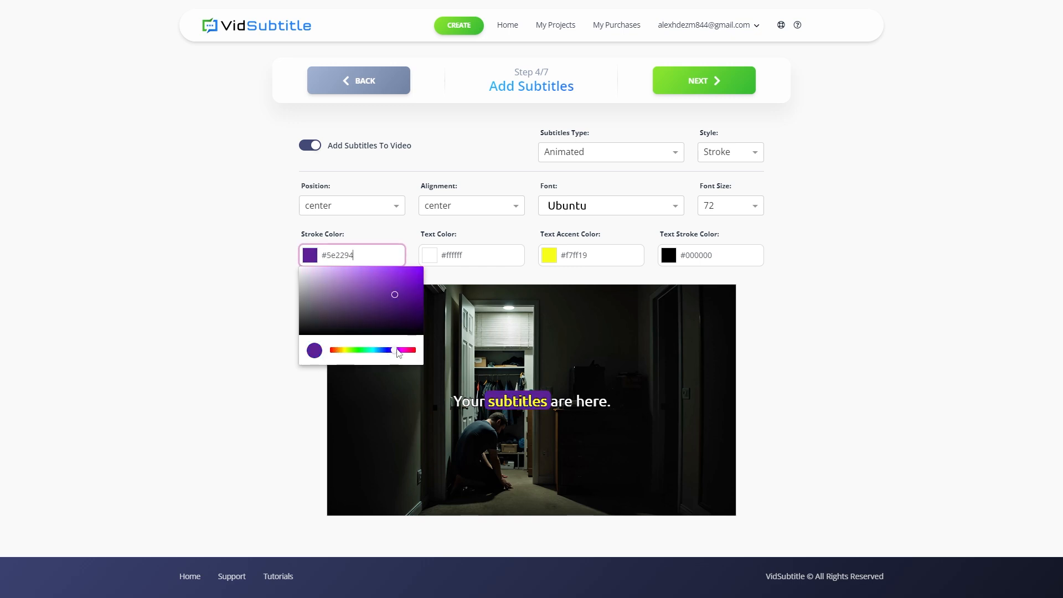
# Step: Try the Ranchers font, set the subtitles to Roboto Condensed at the bottom position, and continue to the enhancement options
pyautogui.click(604, 206)
pyautogui.click(579, 292)
pyautogui.click(609, 204)
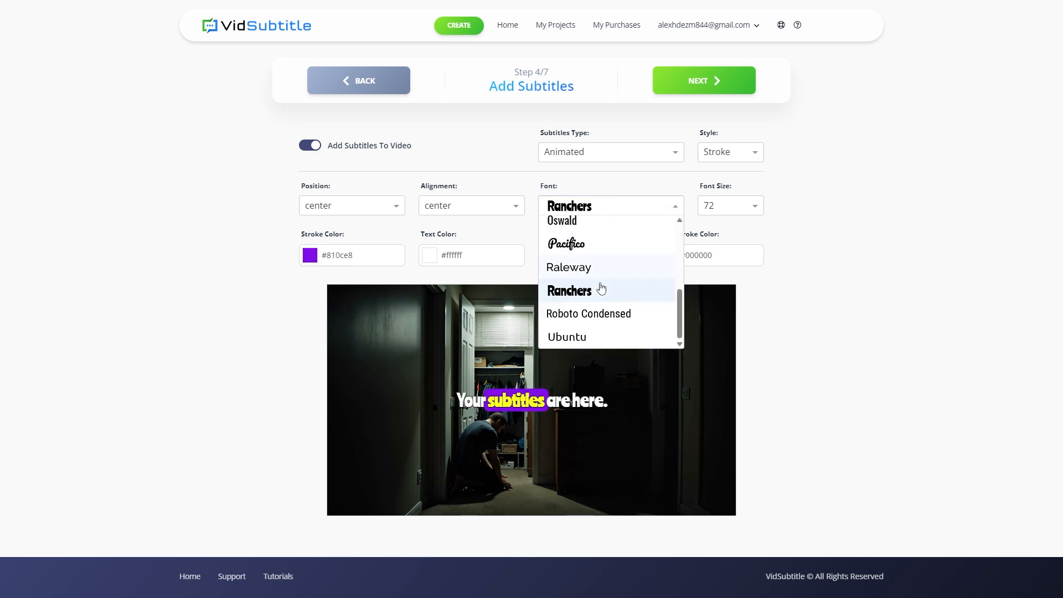
pyautogui.scroll(2, 600, 302)
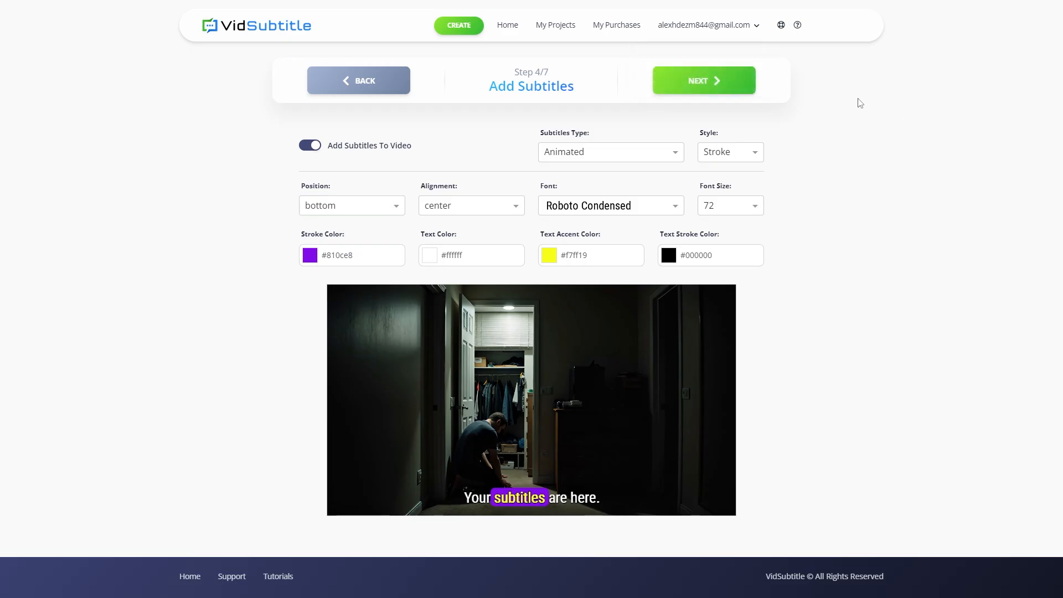
pyautogui.click(741, 93)
# Step: Preview the Inline Video Editor, turn it off again and continue to the background music options
pyautogui.click(370, 146)
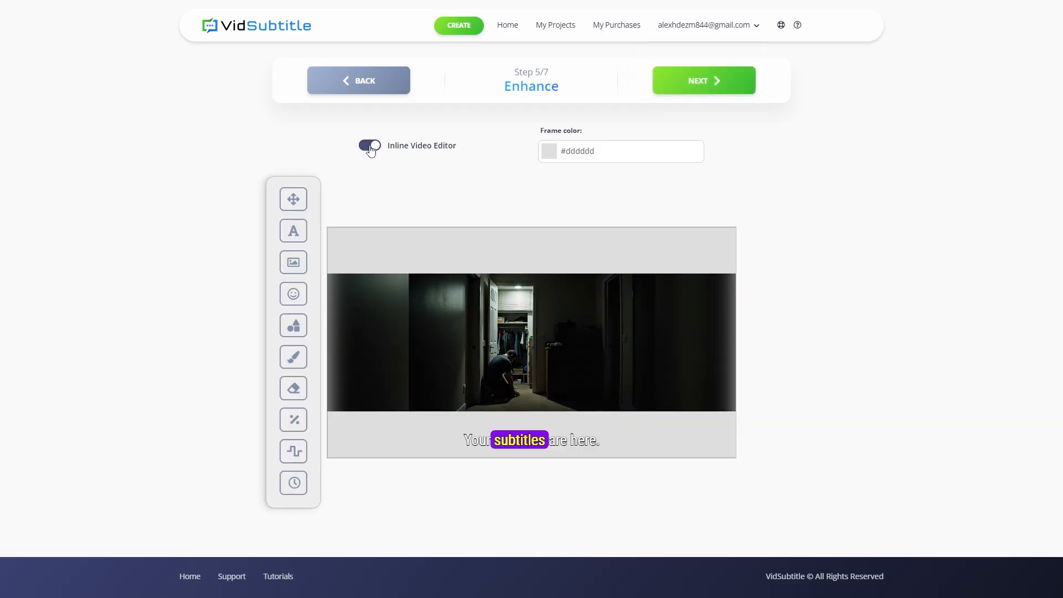
pyautogui.click(370, 146)
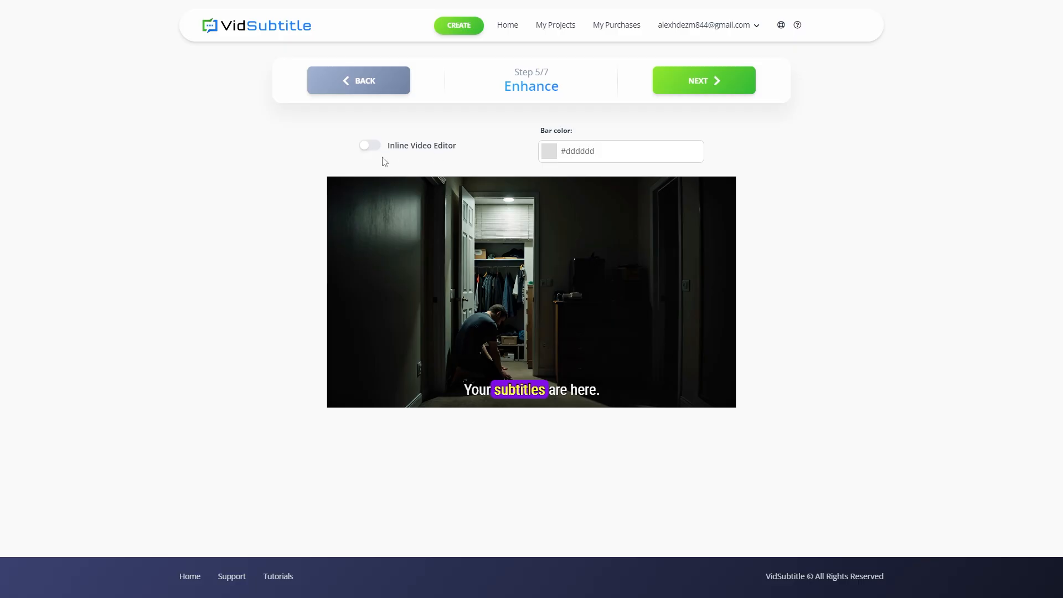
pyautogui.click(722, 89)
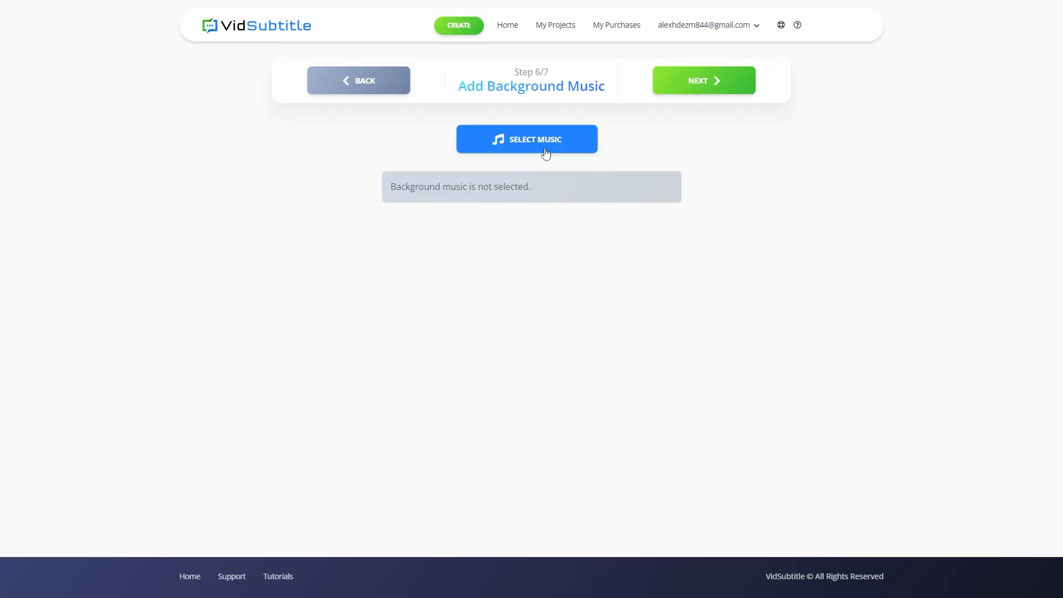
# Step: Look through the background music library, close it without choosing a track, and continue to the preview stage
pyautogui.click(545, 155)
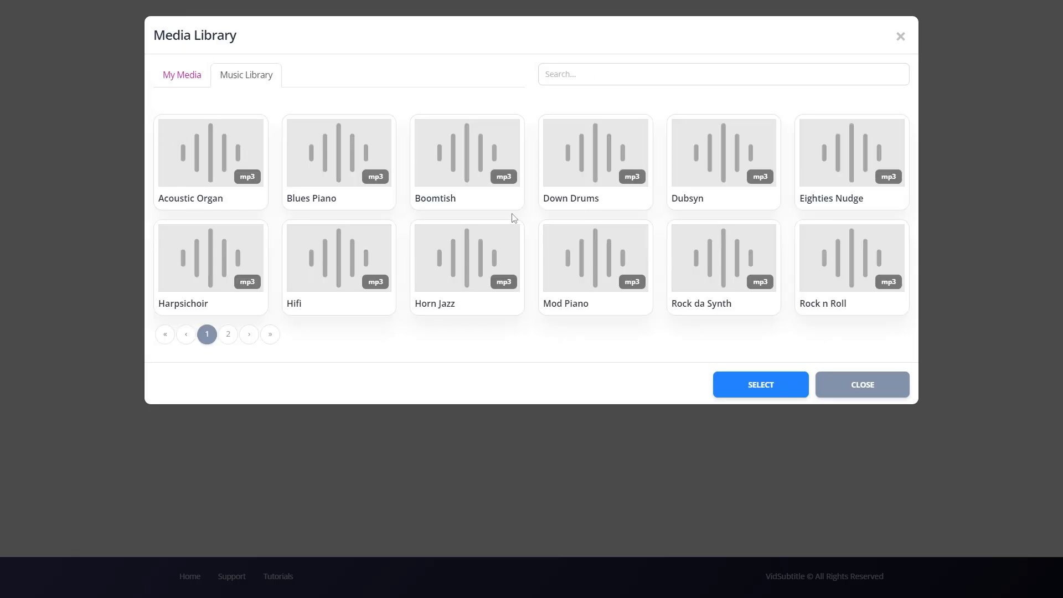
pyautogui.click(900, 36)
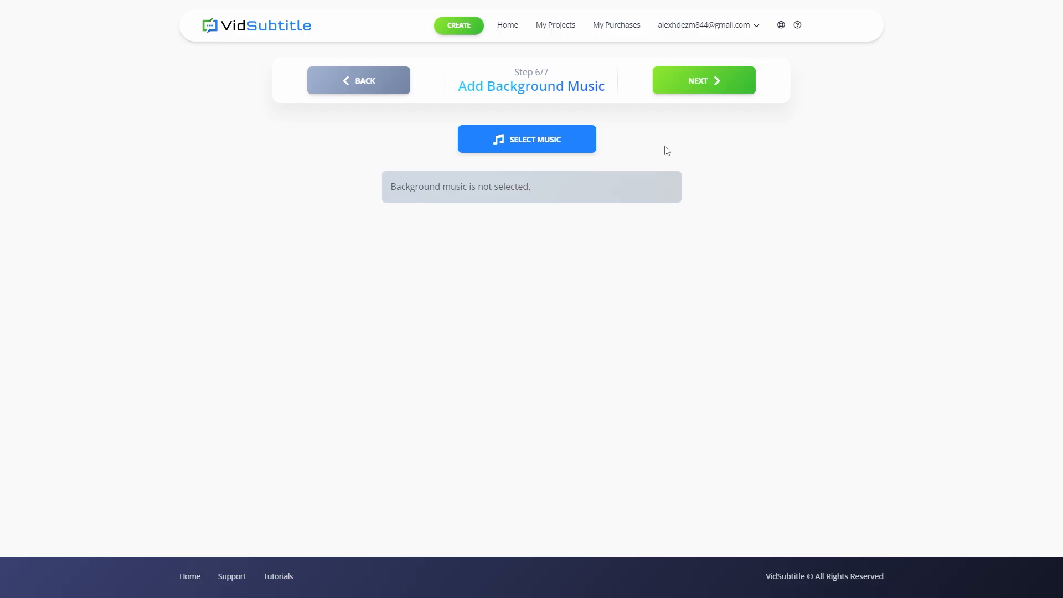
pyautogui.click(713, 86)
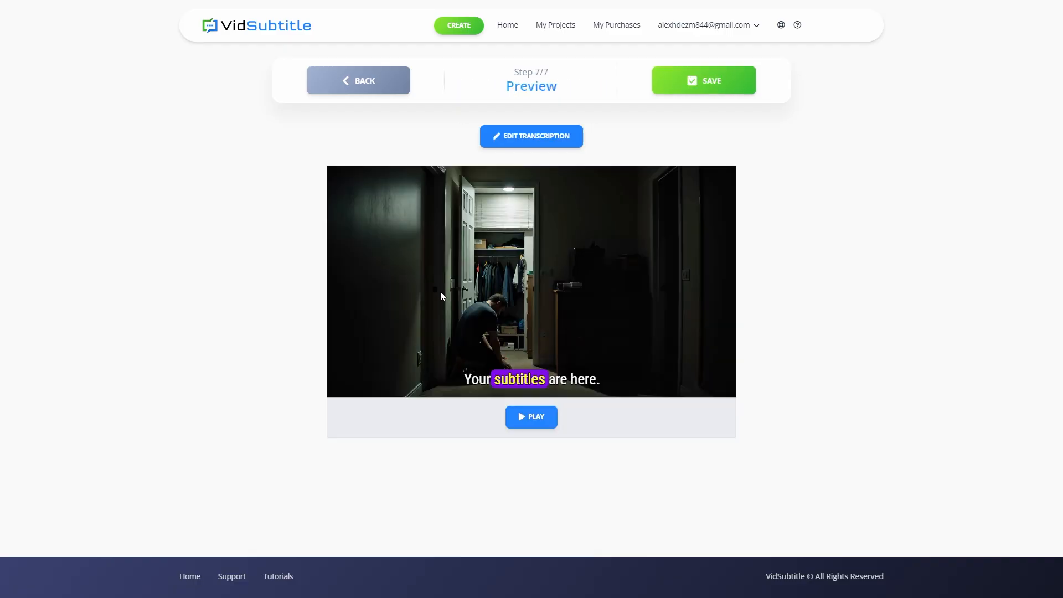
# Step: Create the video's transcription, review its timed subtitle lines from first to last, and save it
pyautogui.click(536, 143)
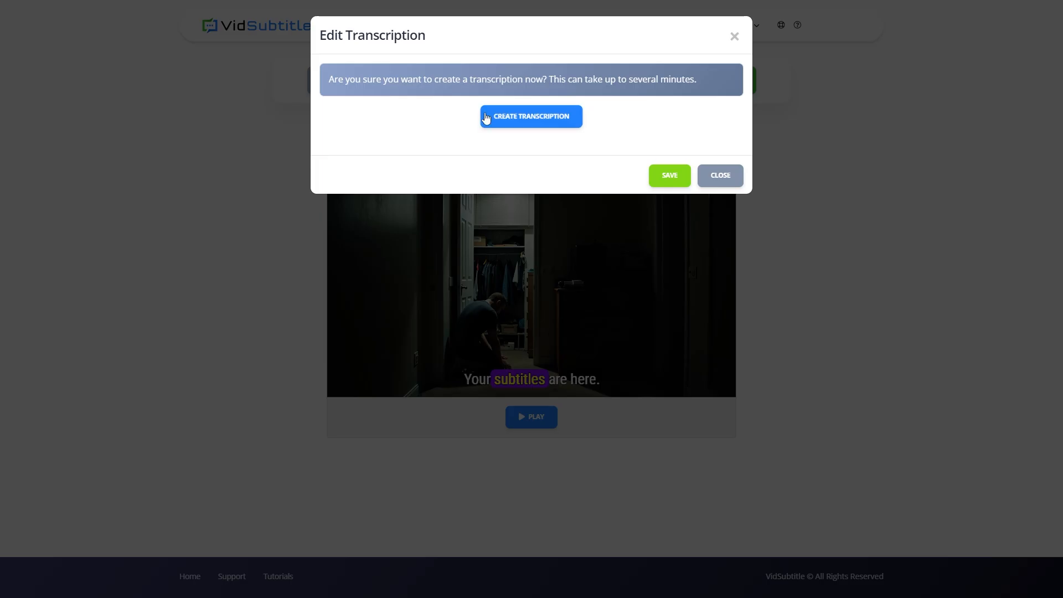
pyautogui.click(529, 123)
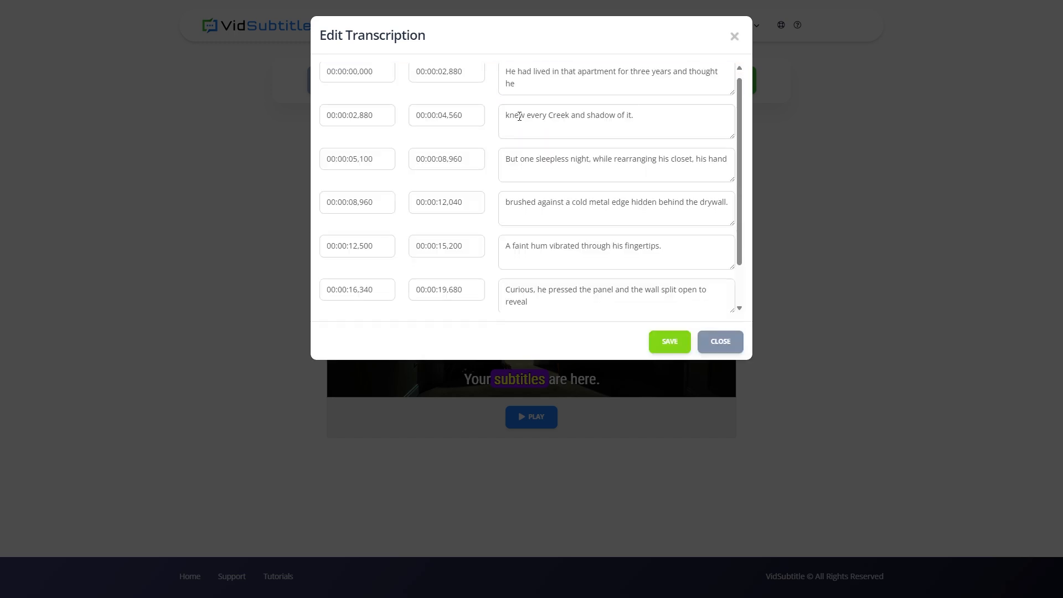
pyautogui.scroll(-1, 517, 119)
pyautogui.scroll(1, 519, 184)
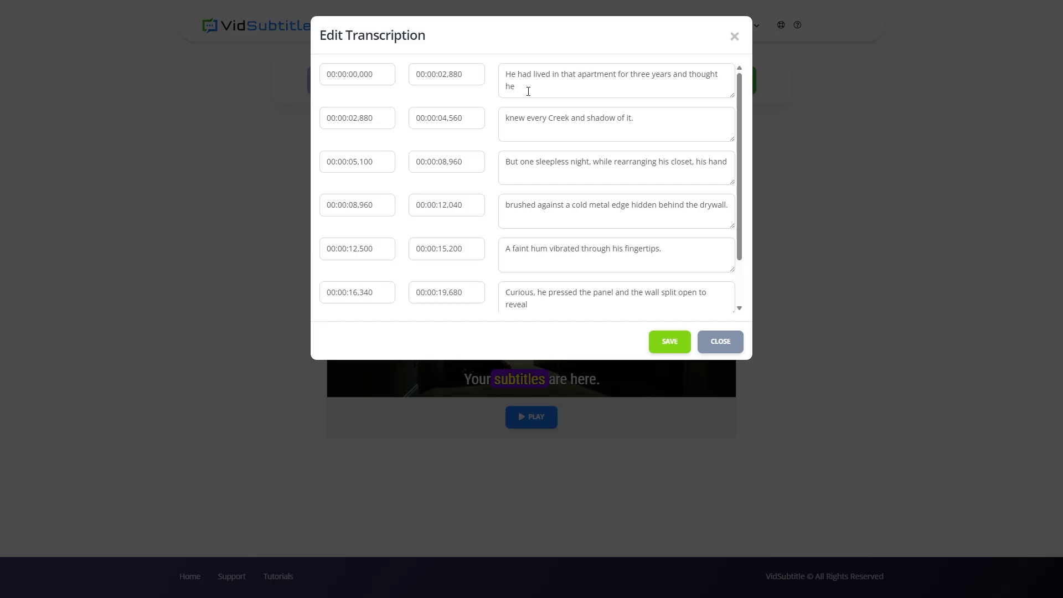
pyautogui.scroll(-1, 558, 133)
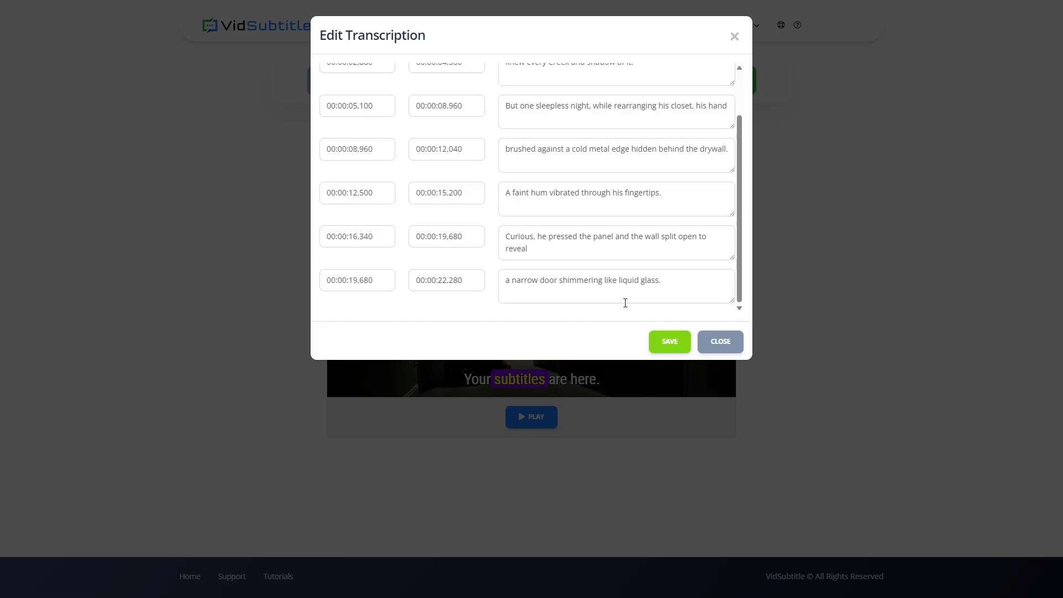
pyautogui.click(668, 342)
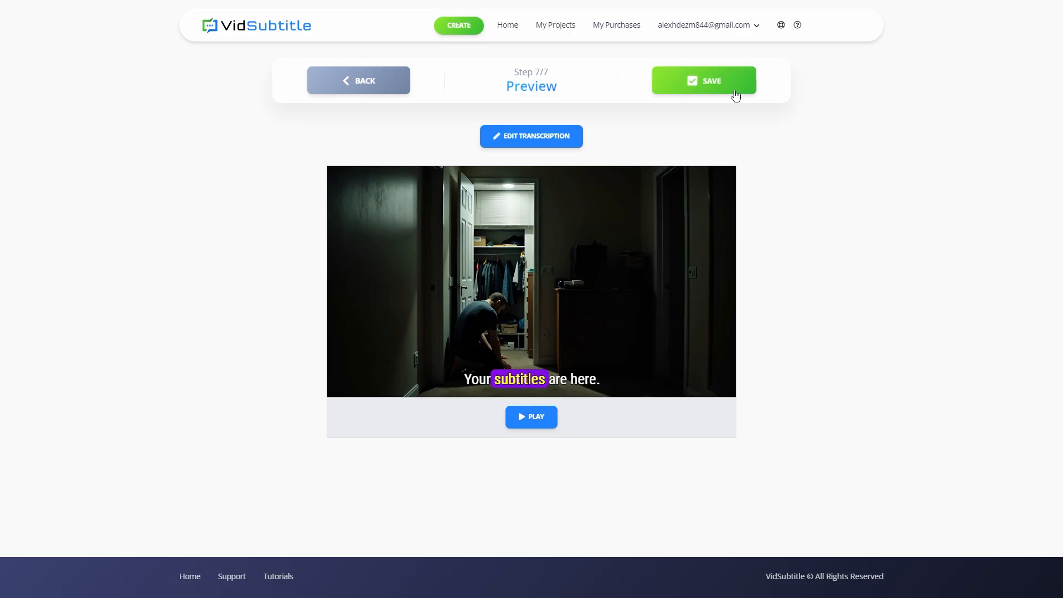
# Step: Save the project under the name "Hidden door mystery" and start creating its transcript
pyautogui.click(709, 82)
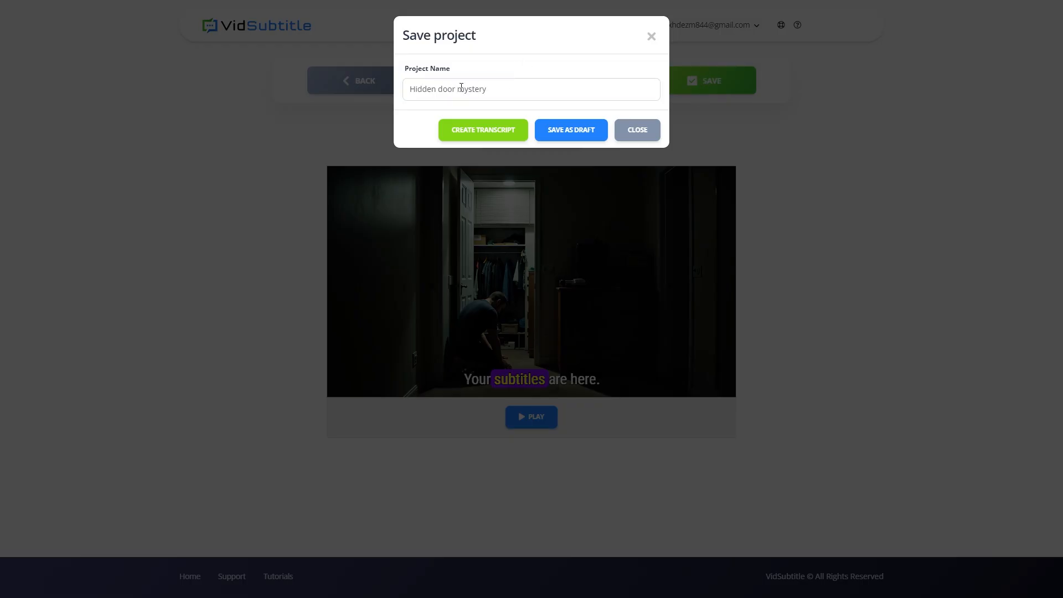
pyautogui.click(487, 135)
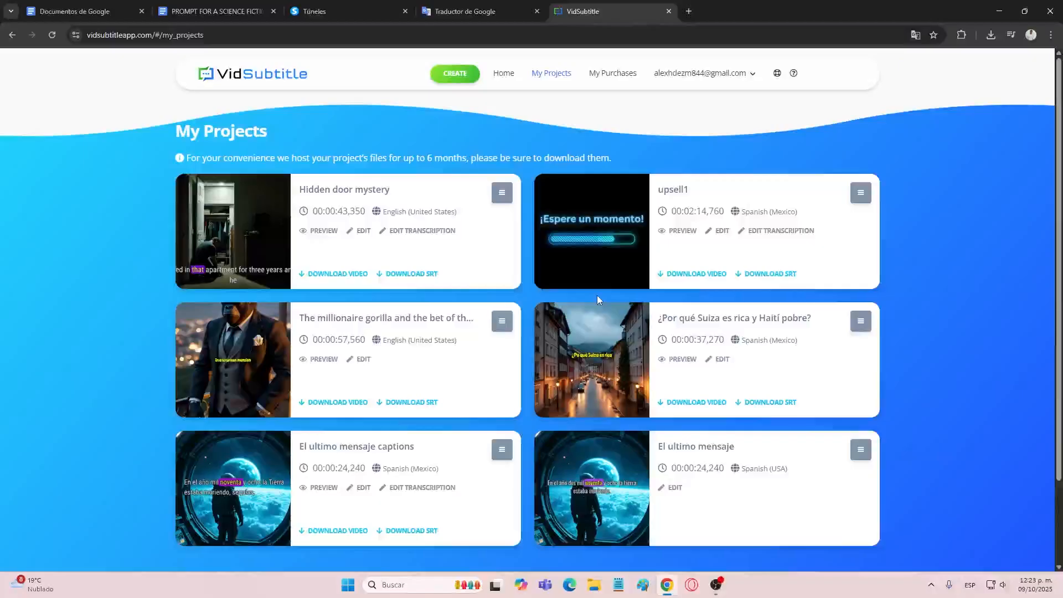
# Step: Preview the finished "Hidden door mystery" project from the project list, with its video in full screen
pyautogui.press('F11')
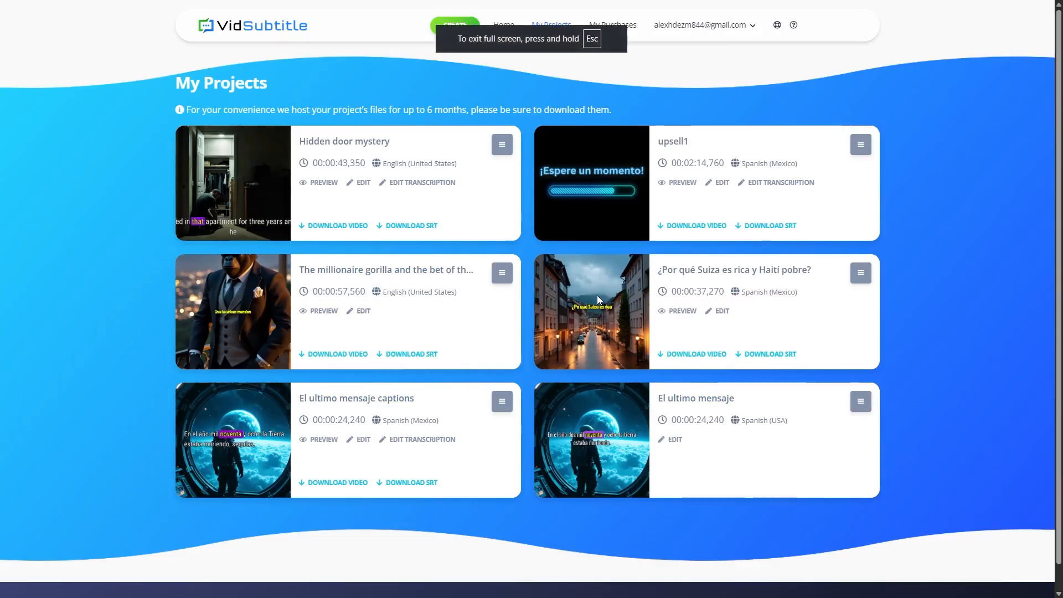
pyautogui.click(316, 187)
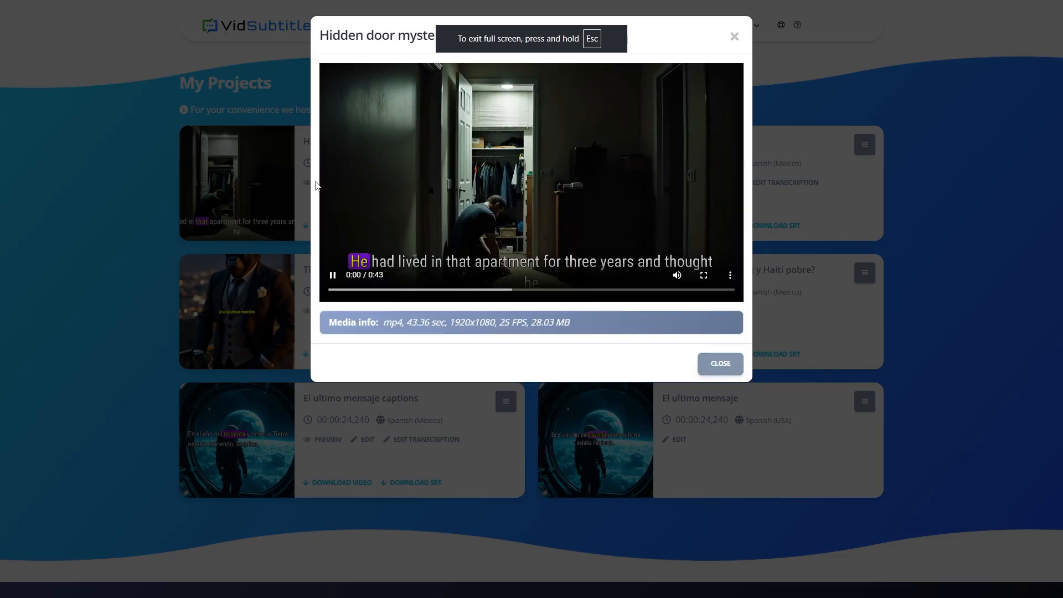
pyautogui.click(707, 275)
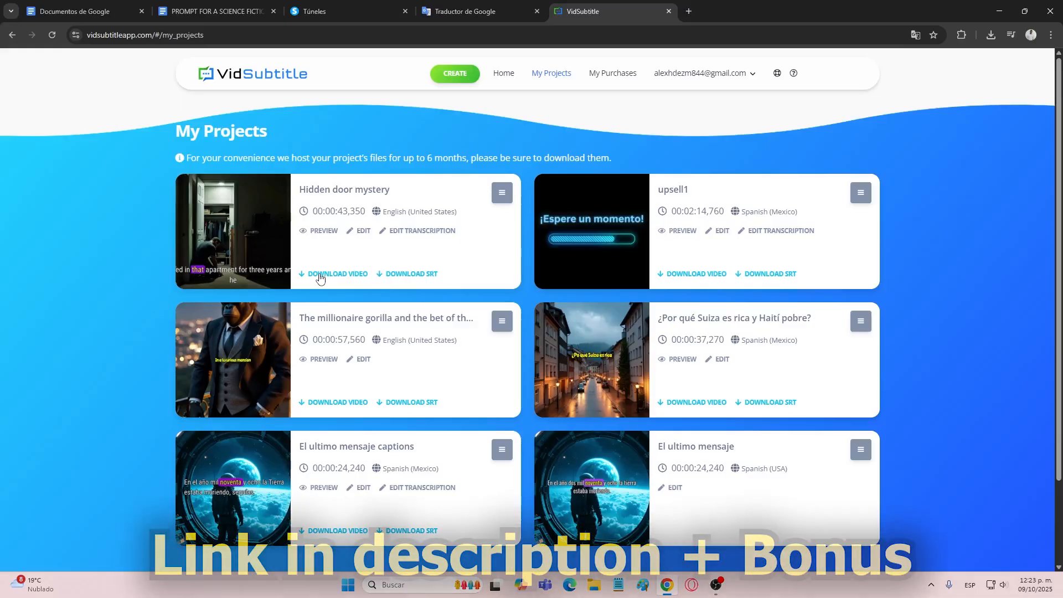
# Step: Download the subtitled "Hidden door mystery" video and rewind its preview to the start
pyautogui.click(320, 275)
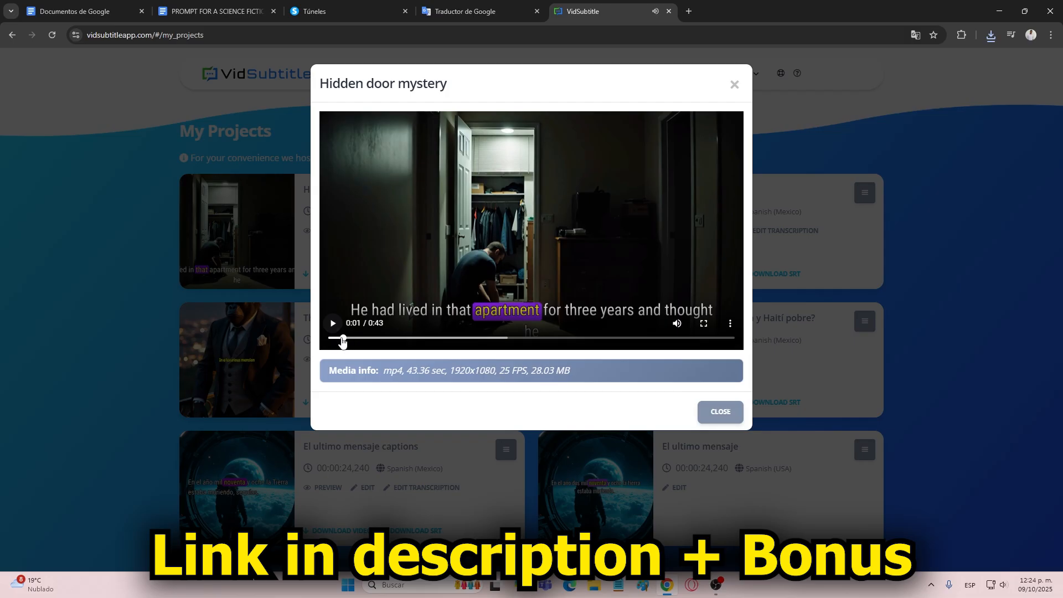
pyautogui.moveTo(341, 337); pyautogui.dragTo(319, 337)
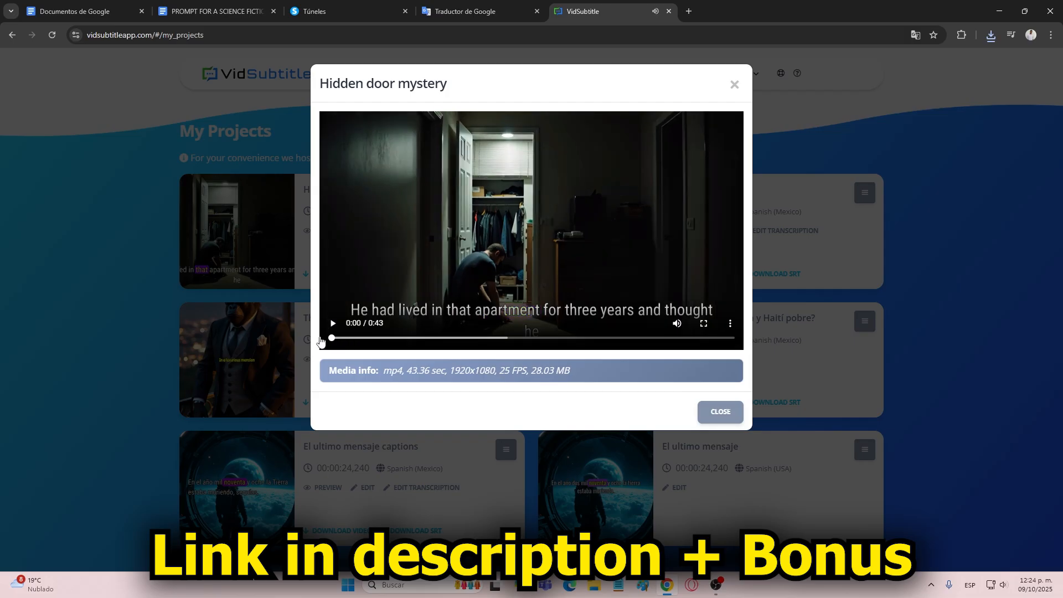